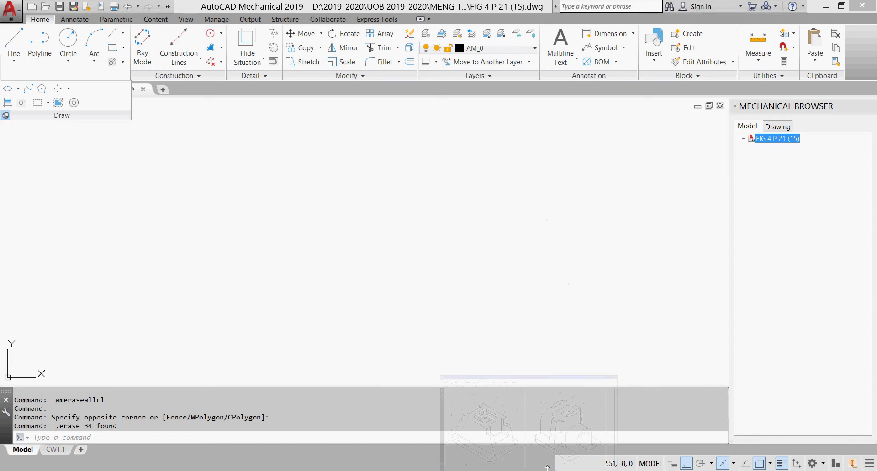
# - Return to the AutoCAD drawing and switch isometric drafting off and back on with the Right isoplane
pyautogui.hotkey('alt', 'Tab')
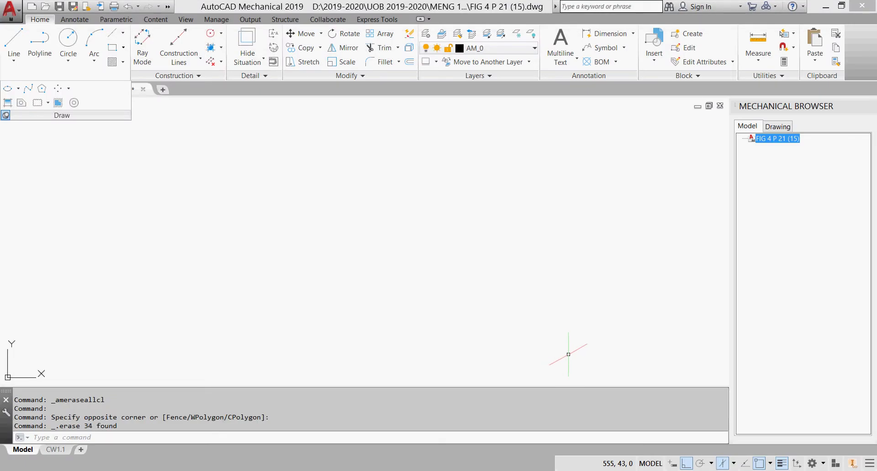
pyautogui.click(723, 464)
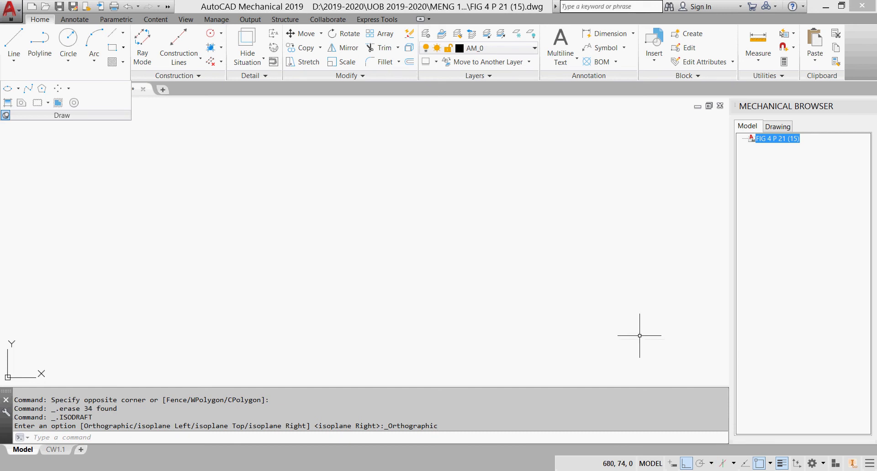
pyautogui.click(721, 461)
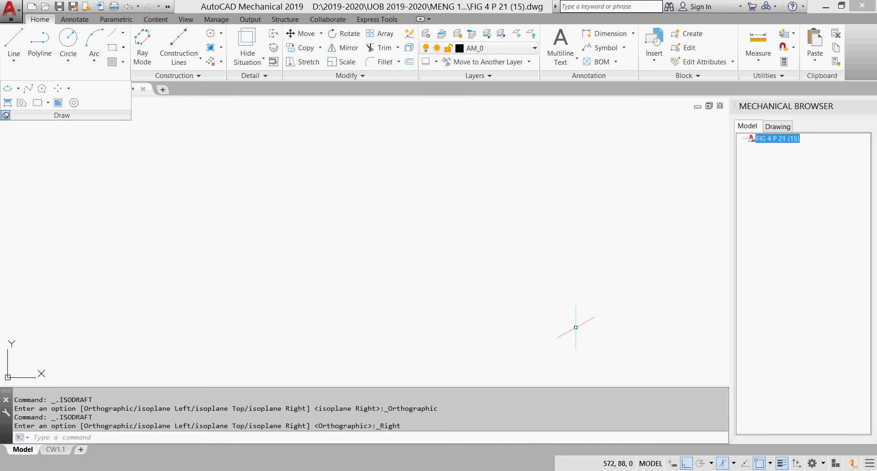
# - Cycle through the Left and Top isoplanes and return to the Right isoplane
pyautogui.press('F5')
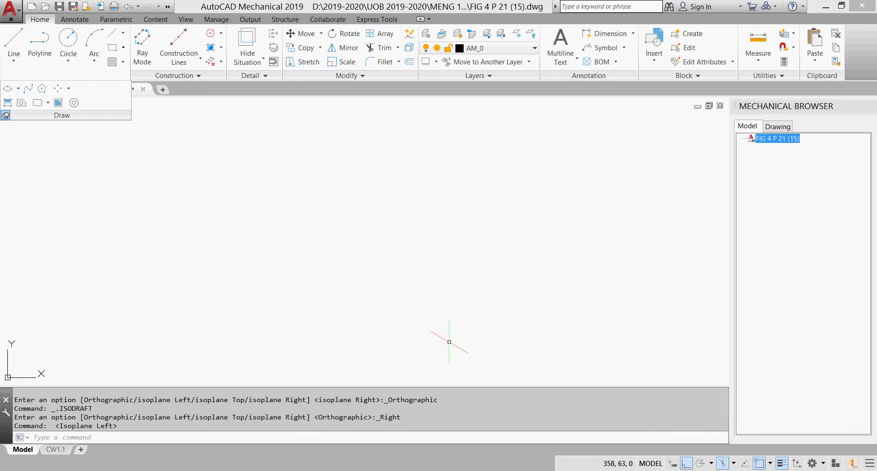
pyautogui.press('F5')
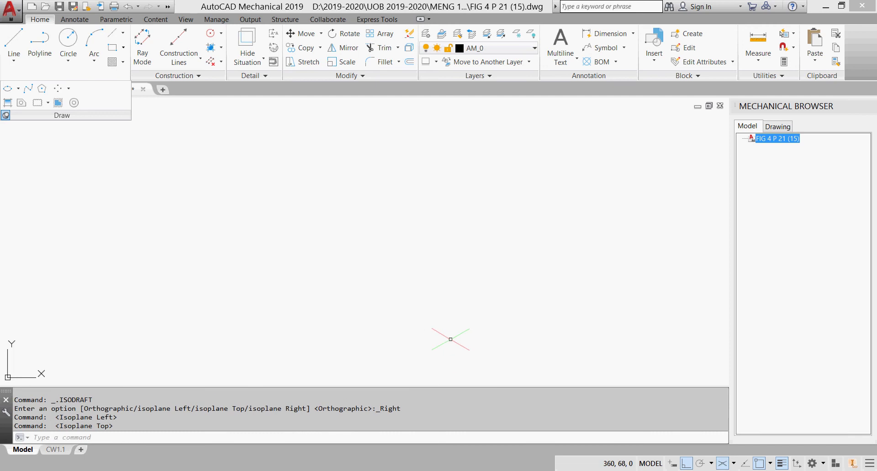
pyautogui.press('F5')
pyautogui.press('F5')
pyautogui.press('F5')
pyautogui.press('F5')
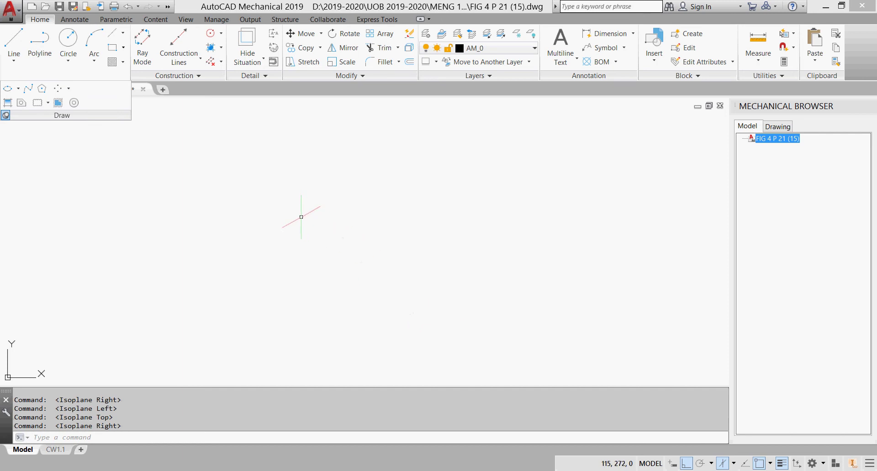
# - Place a vertical construction line near the middle of the drawing area
pyautogui.click(180, 62)
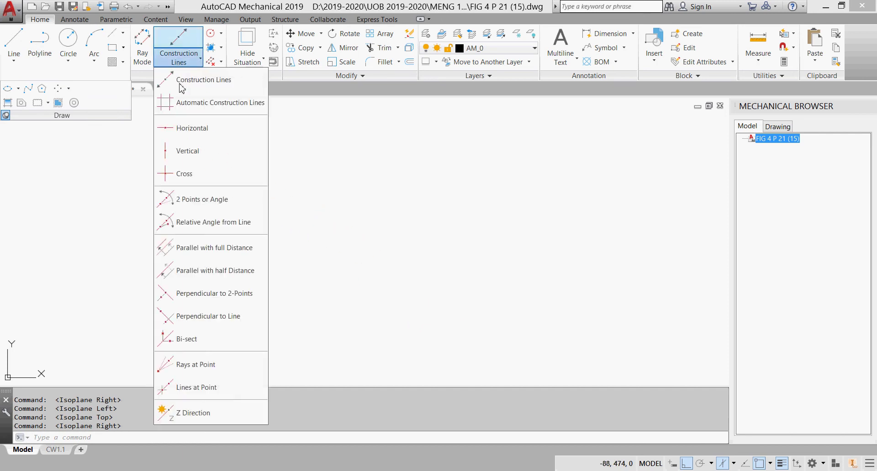
pyautogui.click(190, 152)
pyautogui.click(455, 228)
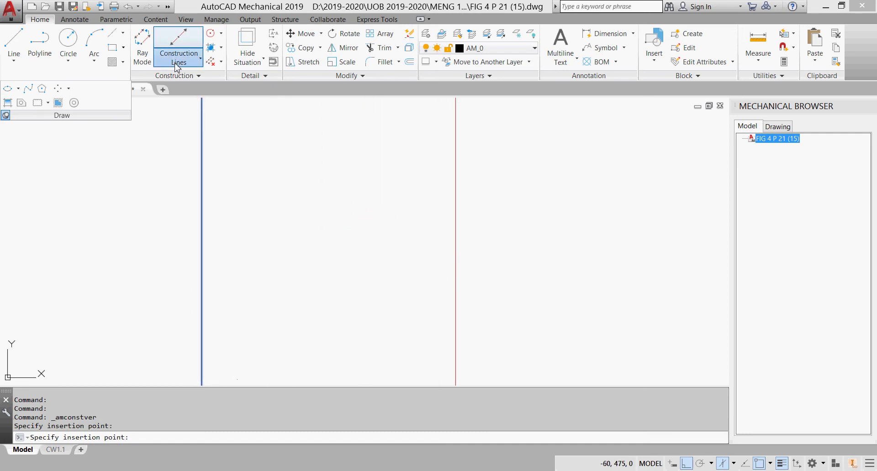
# - Draw a construction line at 30° with Ortho on, based at a point on the vertical construction line
pyautogui.click(179, 58)
pyautogui.click(231, 387)
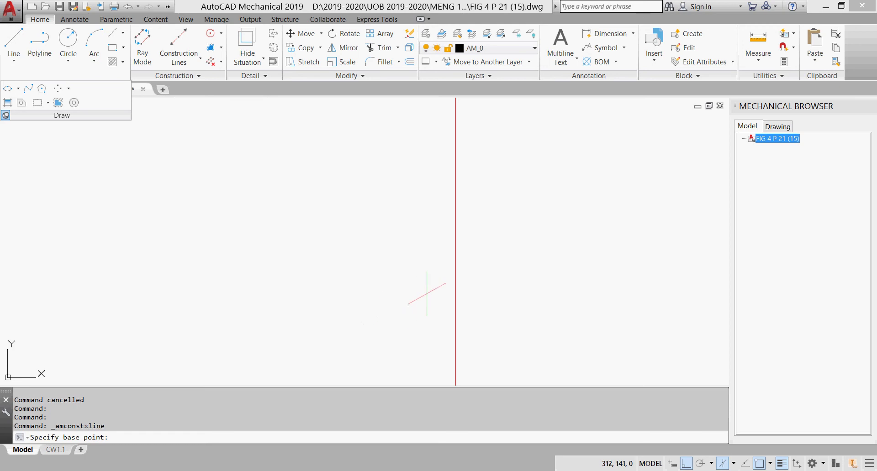
pyautogui.click(455, 279)
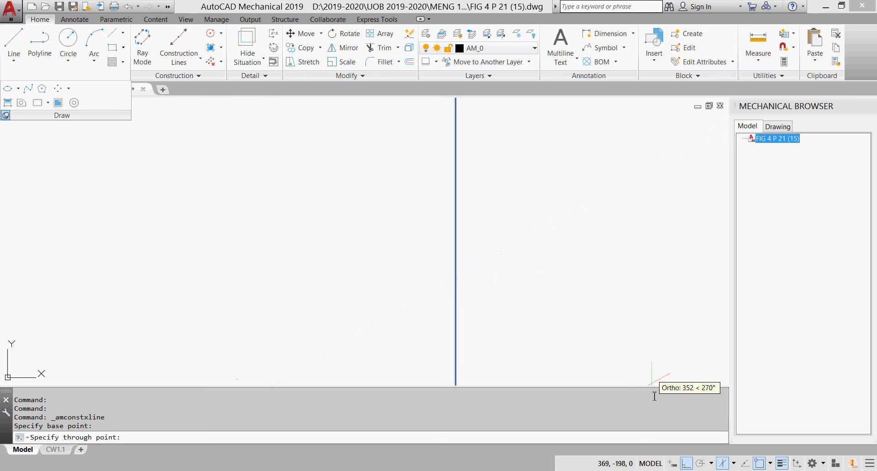
pyautogui.click(684, 464)
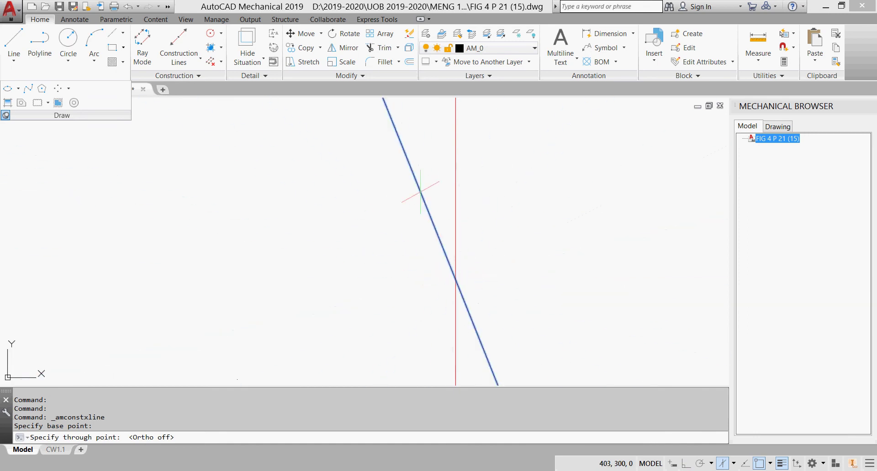
pyautogui.click(686, 464)
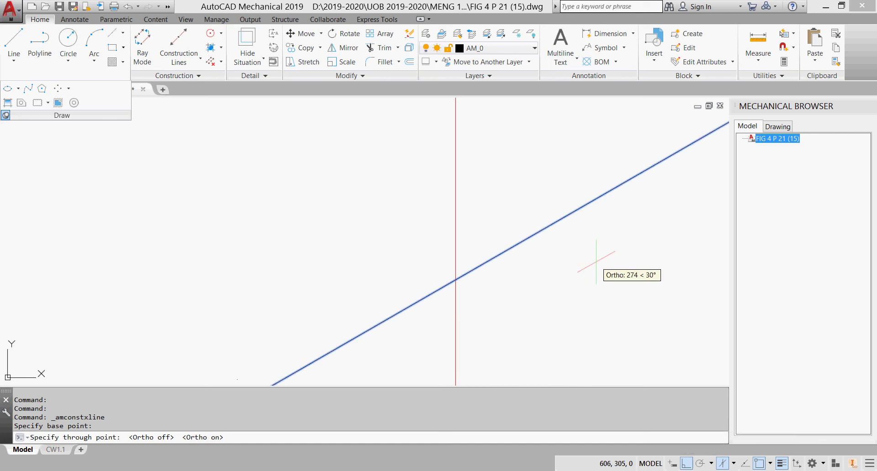
pyautogui.click(597, 261)
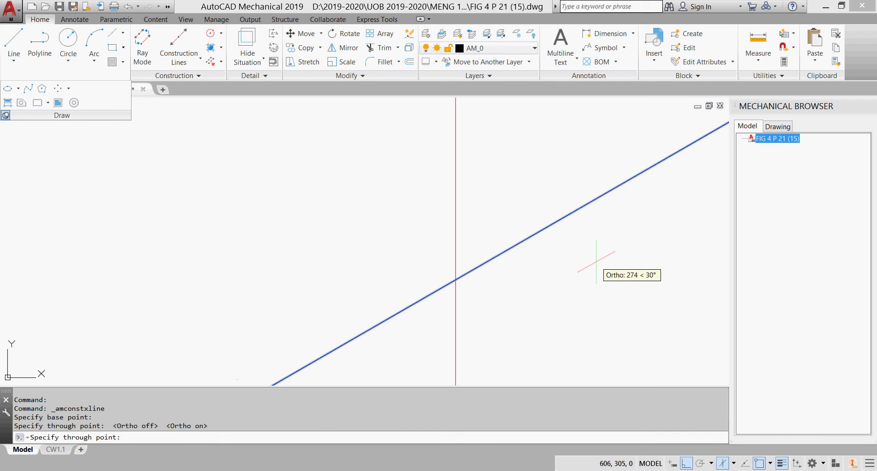
pyautogui.press('Escape')
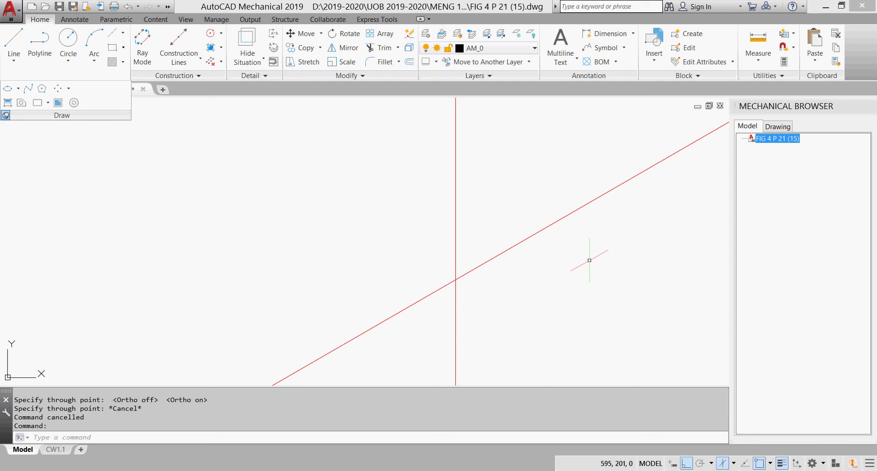
# - Check the reference picture and draw an isocircle of radius 20 centred on the intersection of the construction lines
pyautogui.moveTo(589, 260); pyautogui.dragTo(562, 208, button='middle')
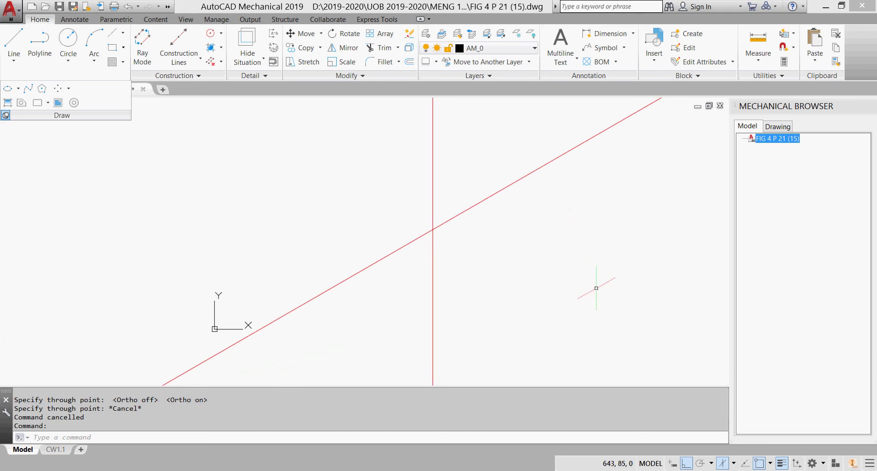
pyautogui.click(612, 470)
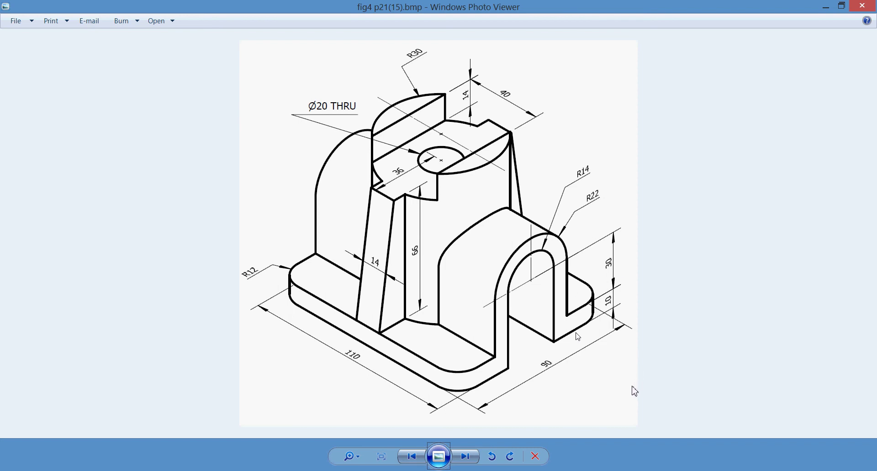
pyautogui.hotkey('alt', 'Tab')
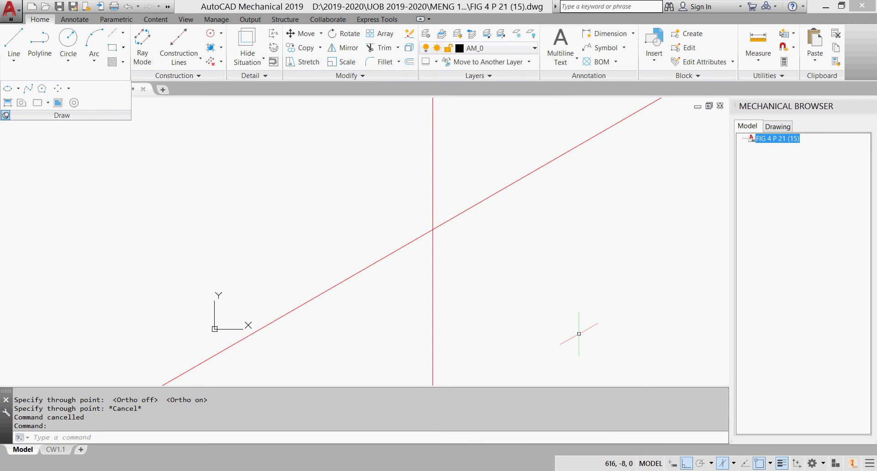
pyautogui.click(17, 91)
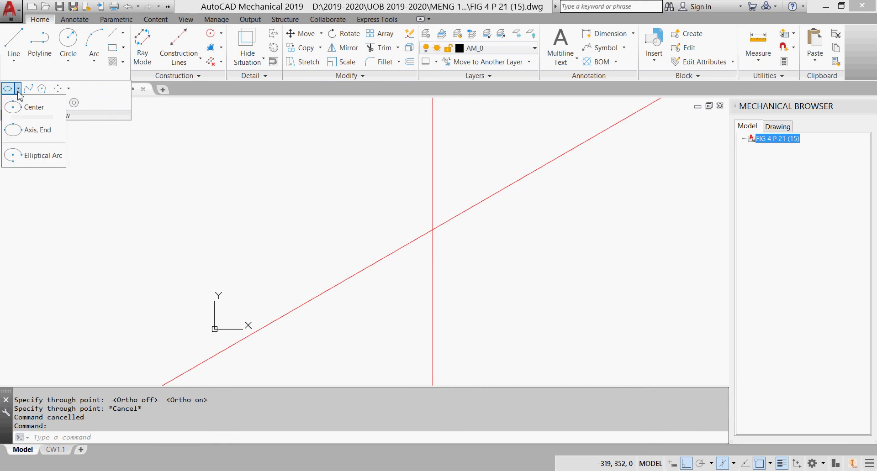
pyautogui.click(20, 132)
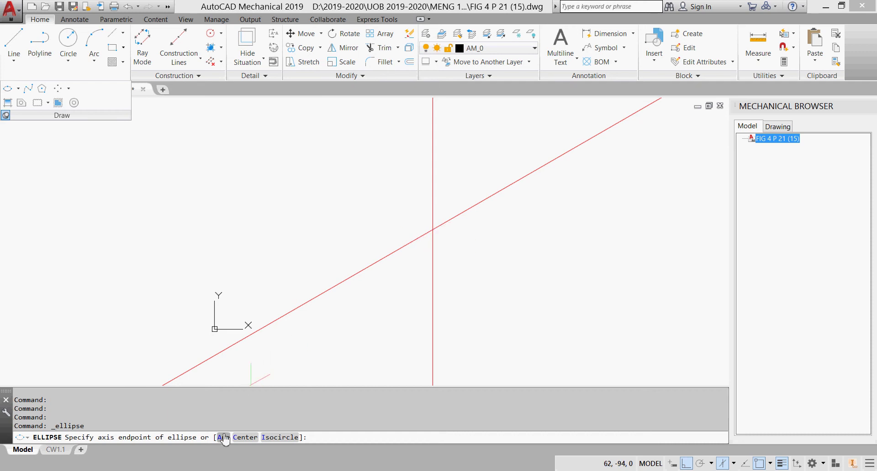
pyautogui.click(276, 437)
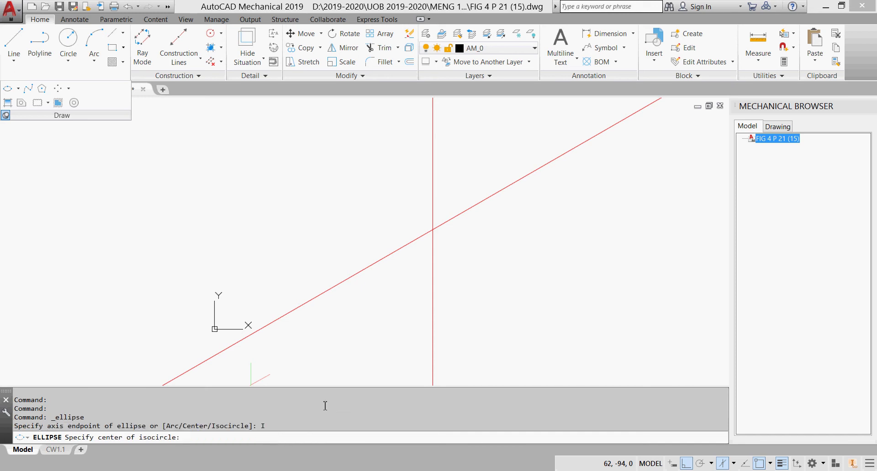
pyautogui.click(437, 230)
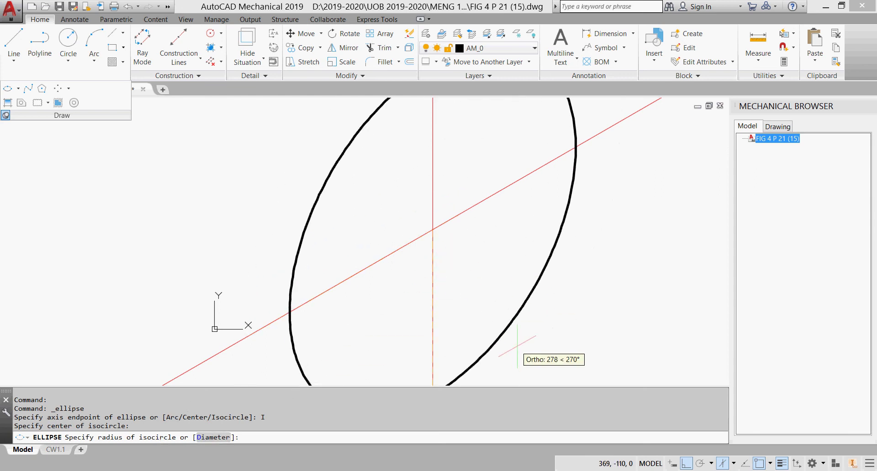
pyautogui.click(569, 470)
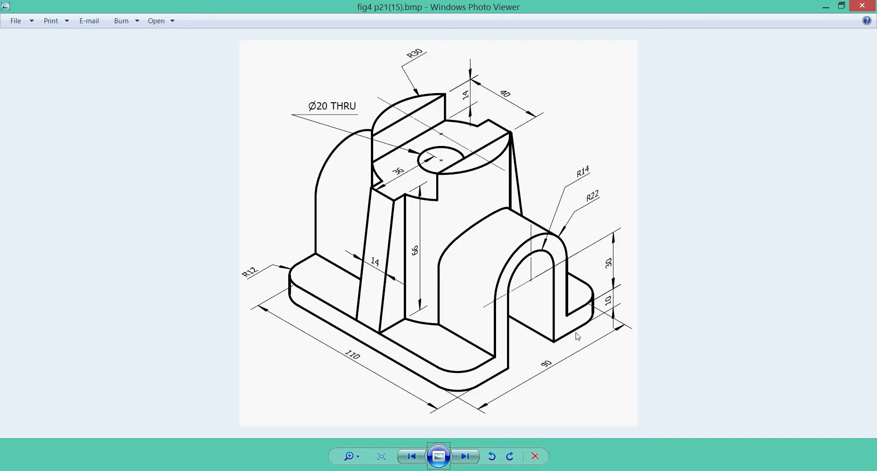
pyautogui.hotkey('alt', 'Tab')
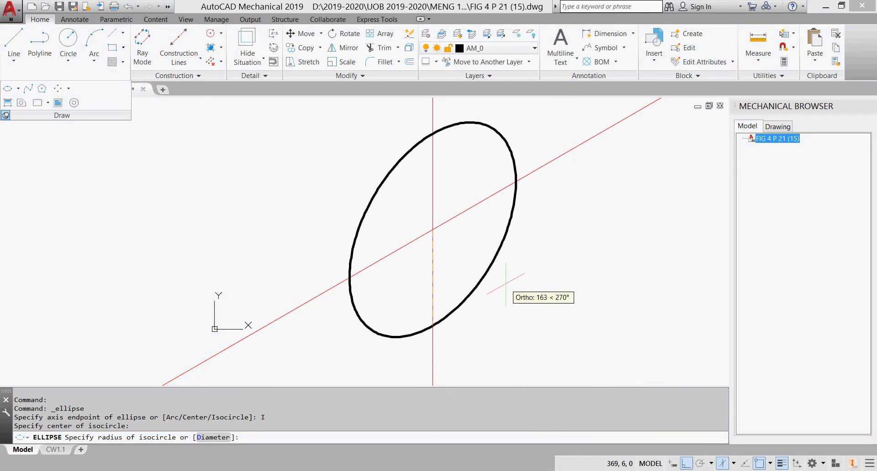
pyautogui.press('Return')
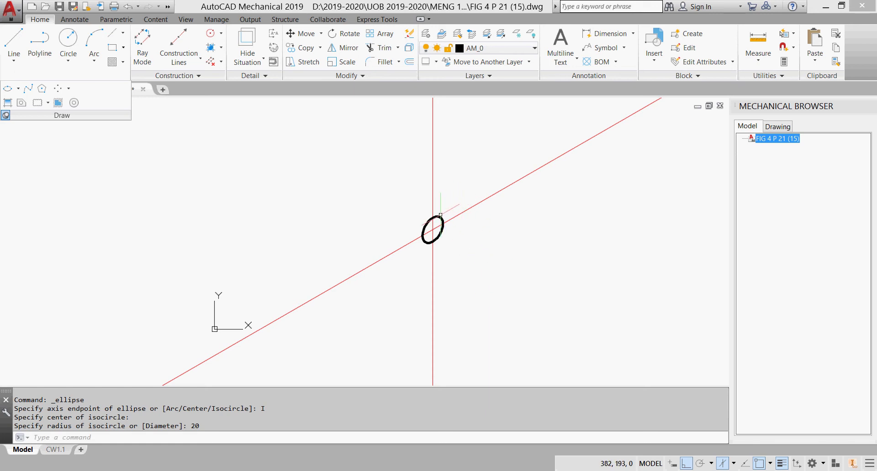
pyautogui.press('Return')
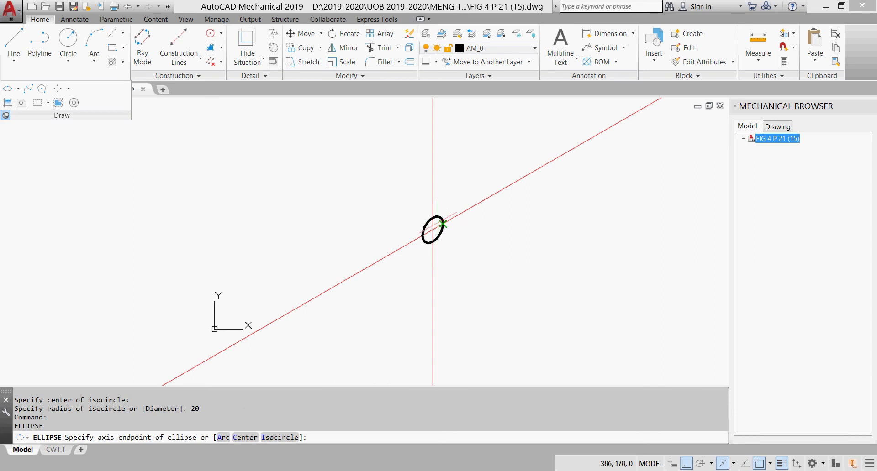
pyautogui.click(426, 226)
pyautogui.write('22')
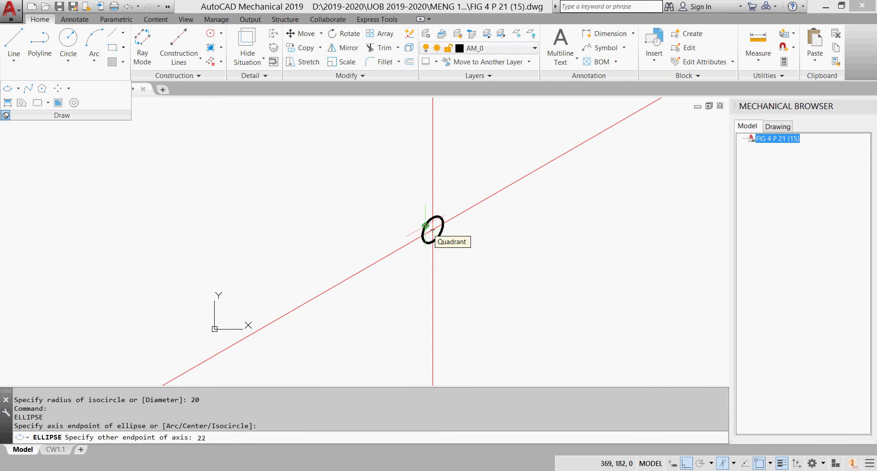
pyautogui.press('Return')
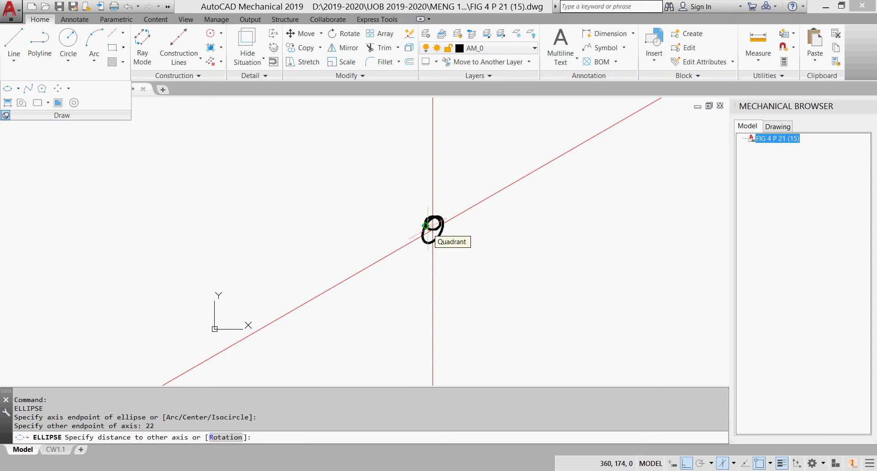
pyautogui.scroll(2, 441, 196)
pyautogui.scroll(2, 441, 197)
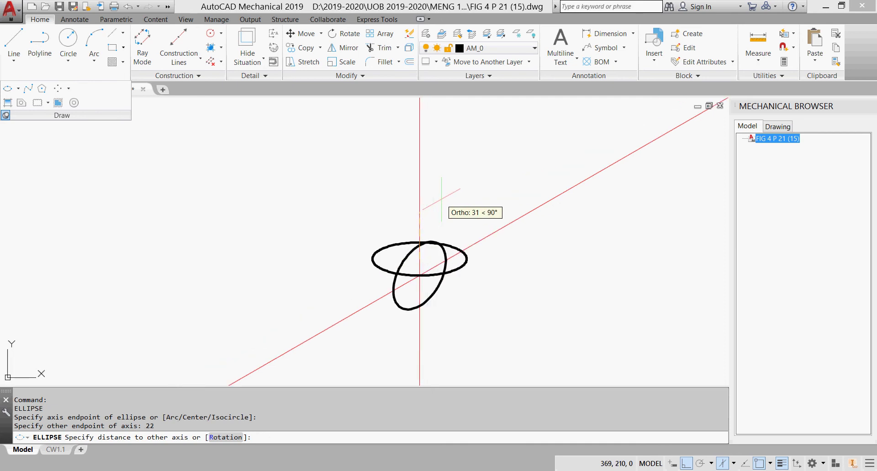
pyautogui.press('Escape')
# - Draw an isocircle of radius 22 centred on the intersection of the construction lines
pyautogui.press('Return')
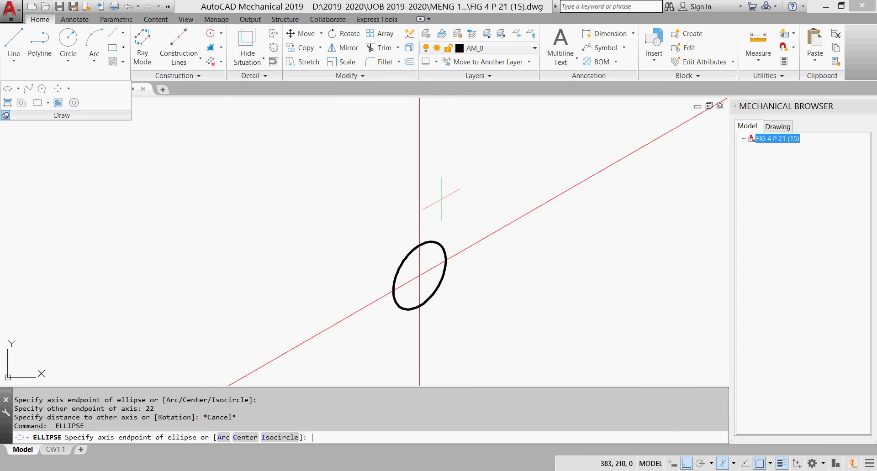
pyautogui.click(288, 438)
pyautogui.click(419, 276)
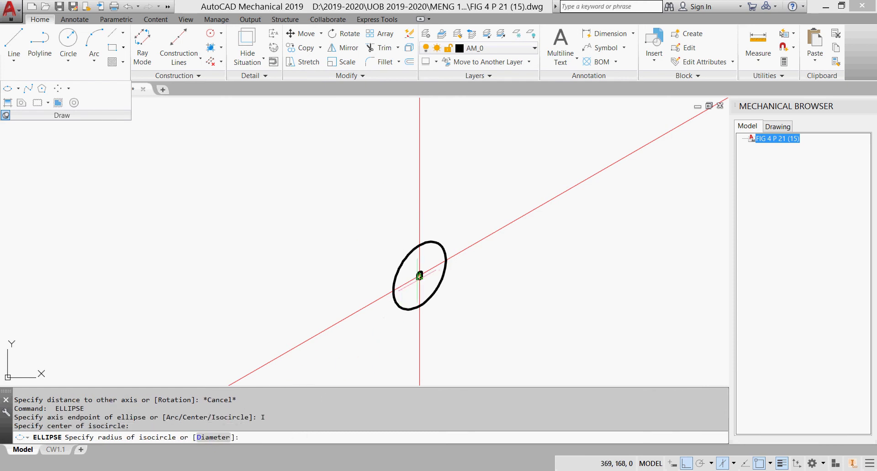
pyautogui.write('22')
pyautogui.press('Return')
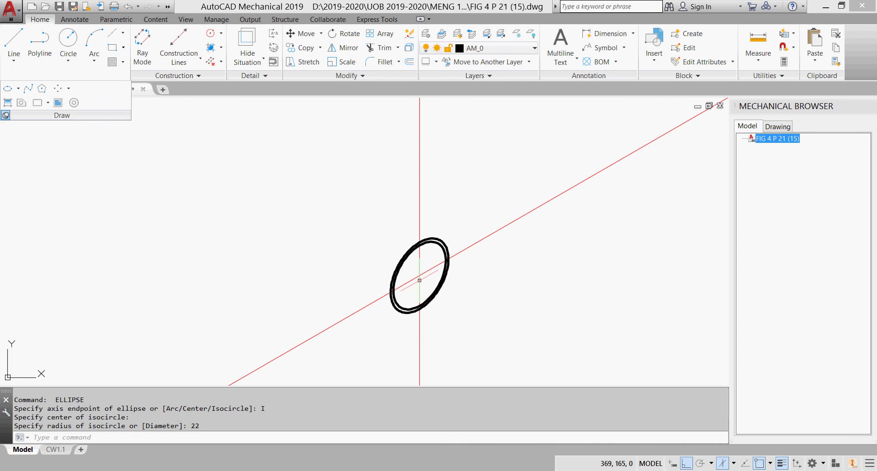
pyautogui.press('Escape')
# - Erase the inner isocircle of radius 20
pyautogui.scroll(4, 430, 246)
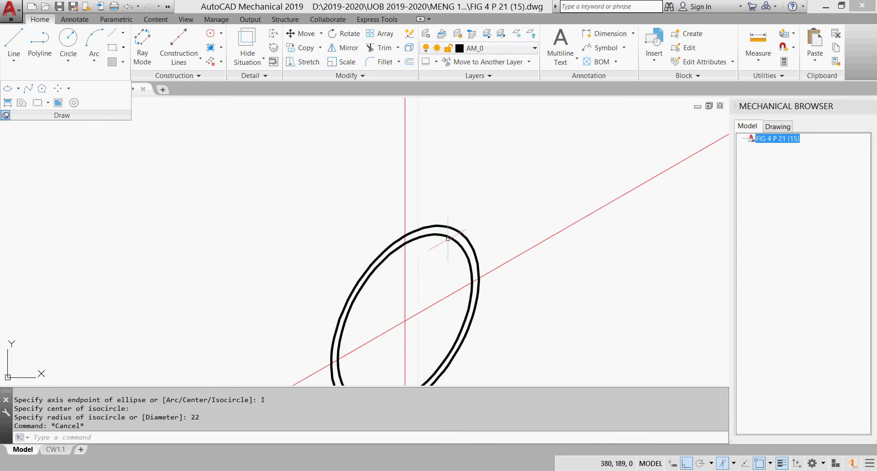
pyautogui.click(448, 239)
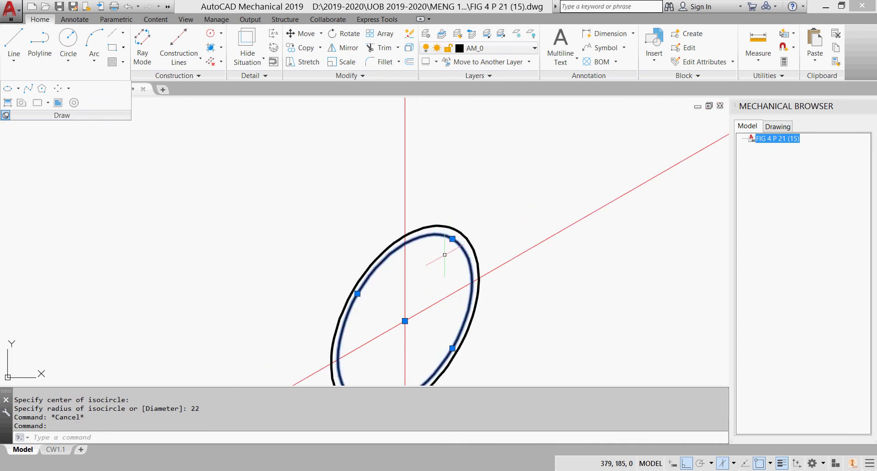
pyautogui.press('Delete')
pyautogui.scroll(-4, 441, 266)
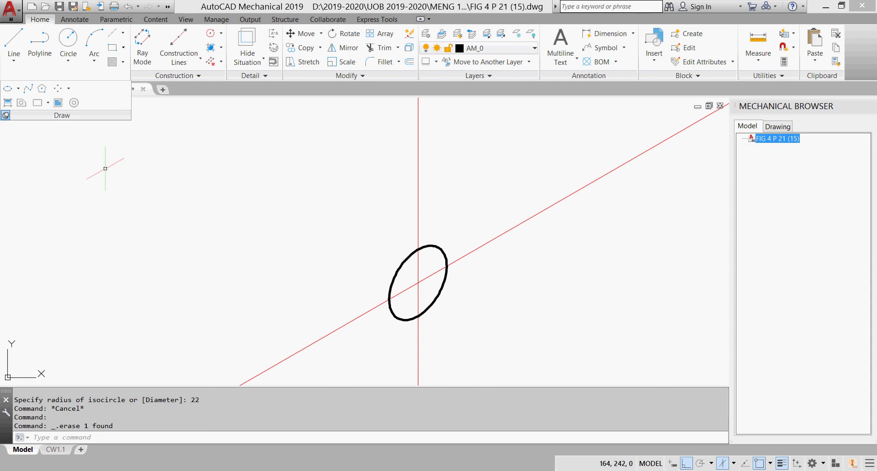
# - Draw an isocircle of radius 14 centred on the intersection of the construction lines
pyautogui.click(5, 115)
pyautogui.click(18, 89)
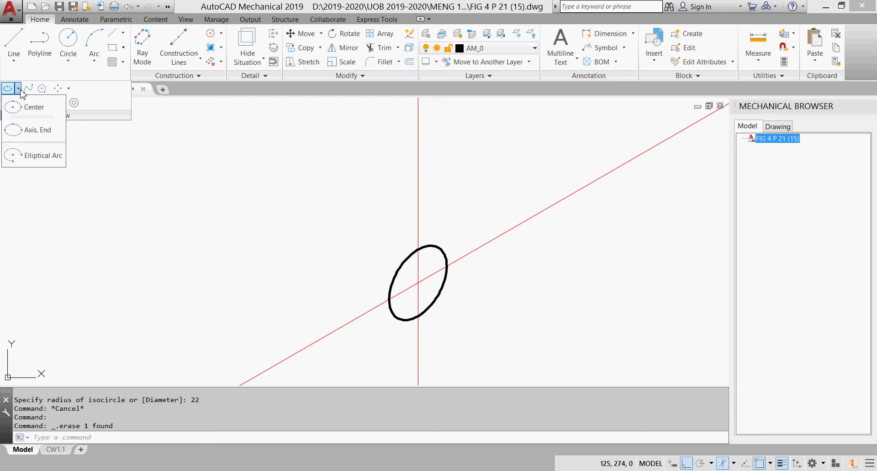
pyautogui.click(21, 130)
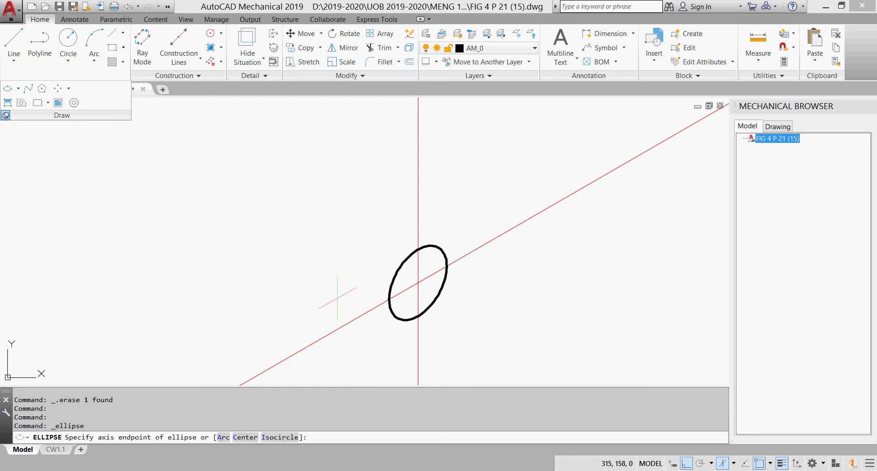
pyautogui.click(286, 437)
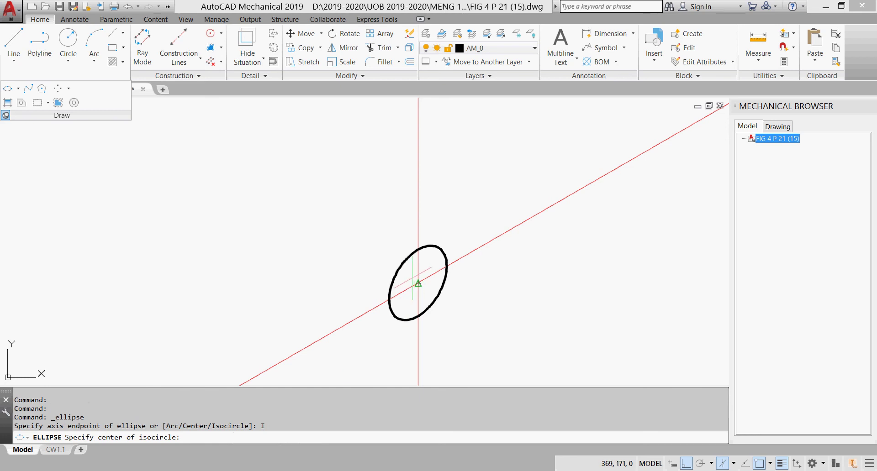
pyautogui.click(418, 282)
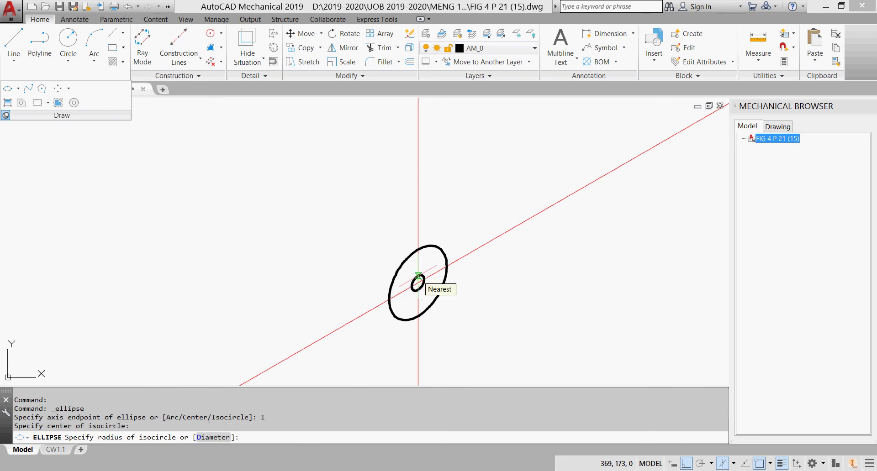
pyautogui.press('Return')
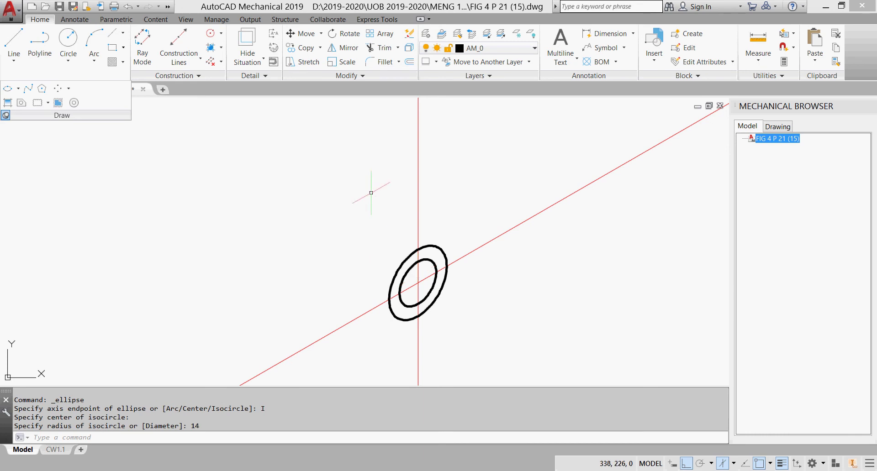
# - Trim away the lower halves of both isocircles, using the 30° construction line as the cutting edge
pyautogui.click(379, 48)
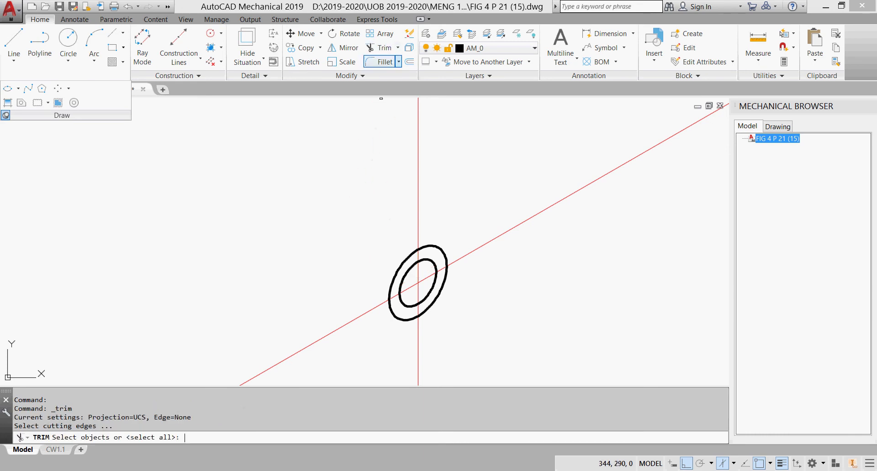
pyautogui.click(547, 191)
pyautogui.click(524, 256)
pyautogui.press('Return')
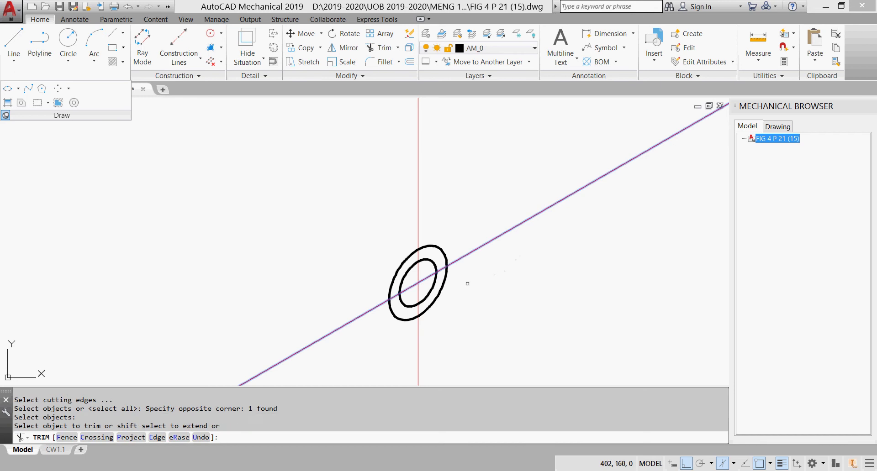
pyautogui.click(441, 288)
pyautogui.click(432, 289)
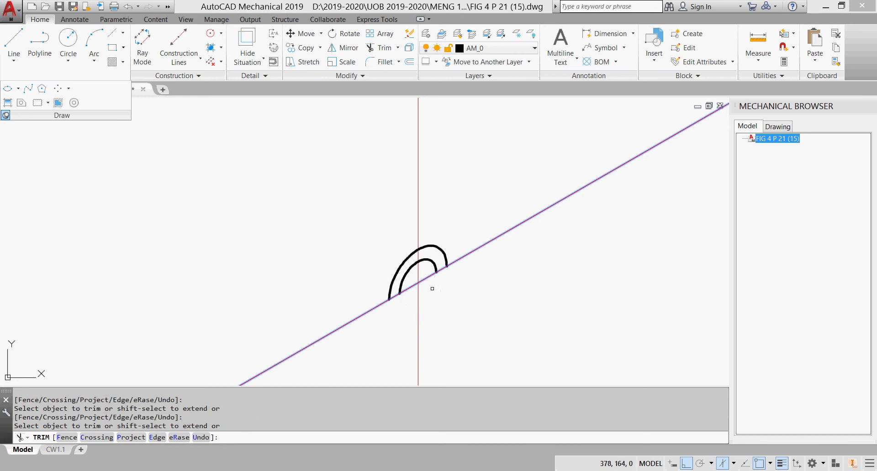
pyautogui.press('Escape')
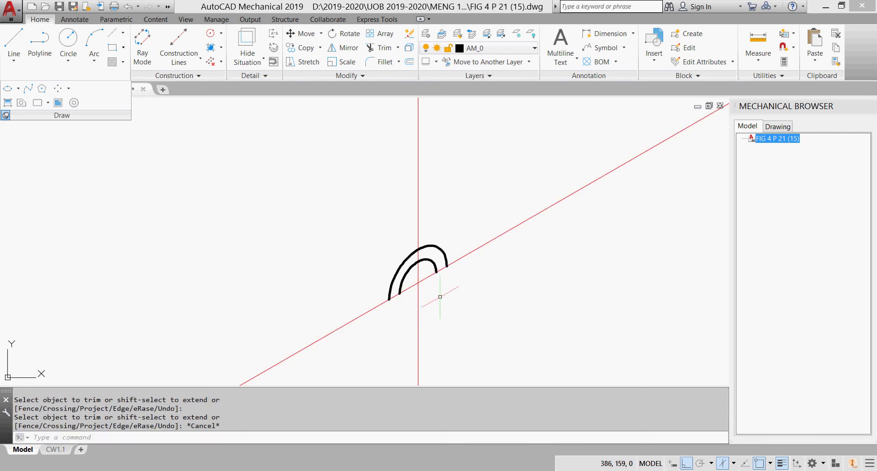
# - Place vertical construction lines through the four endpoints of the outer and inner arcs
pyautogui.click(178, 58)
pyautogui.click(182, 153)
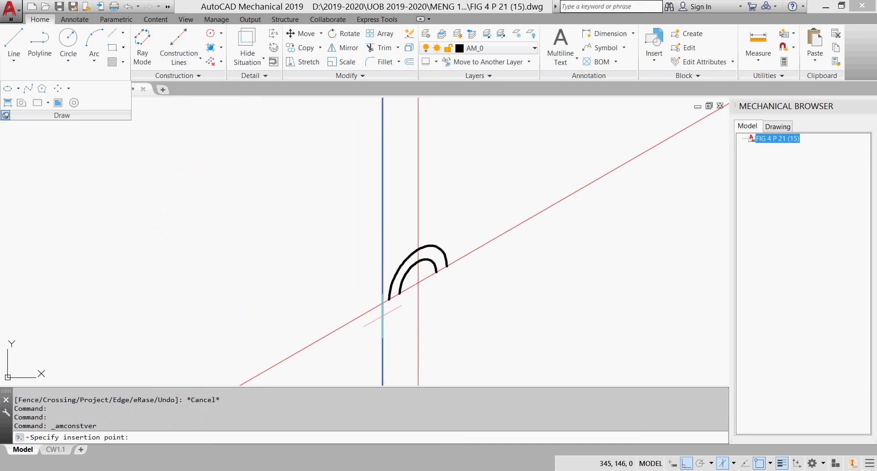
pyautogui.click(389, 299)
pyautogui.click(399, 295)
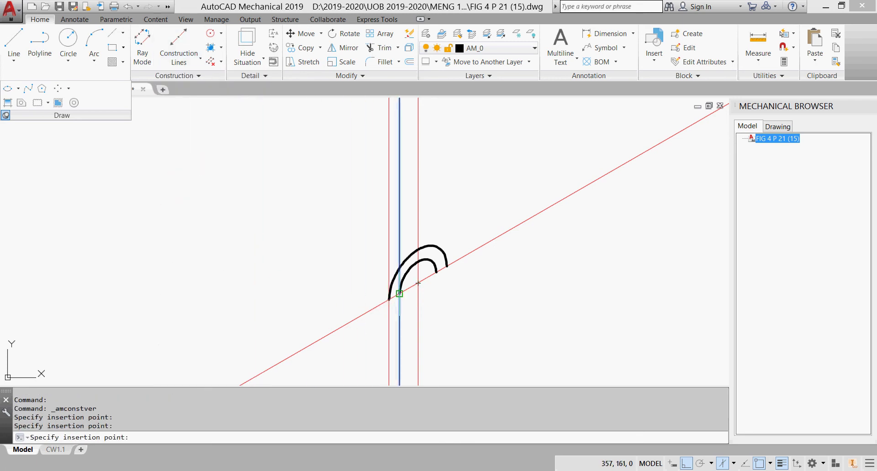
pyautogui.click(436, 273)
pyautogui.click(447, 266)
pyautogui.press('Escape')
pyautogui.moveTo(474, 288)
pyautogui.mouseDown(button='middle')
pyautogui.moveTo(461, 243)
pyautogui.moveTo(435, 239)
pyautogui.mouseUp(button='middle')
pyautogui.scroll(-2, 470, 249)
pyautogui.scroll(2, 449, 247)
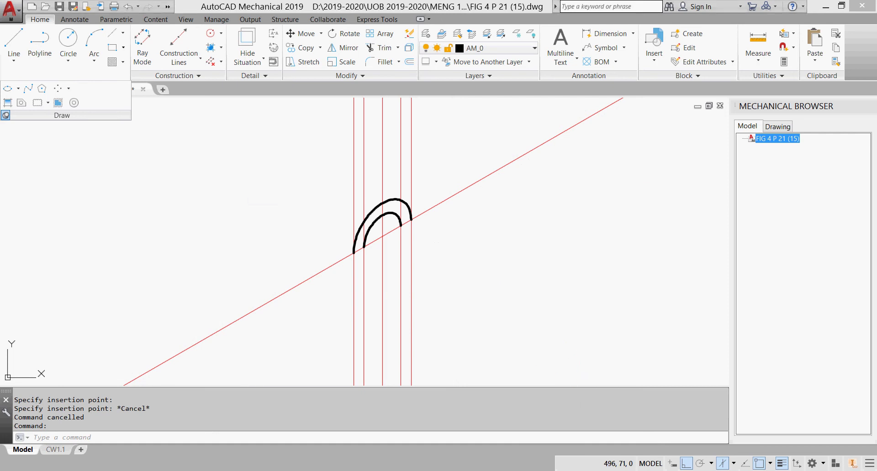
# - Check the arch height in the reference picture and copy the 30° construction line 30 straight down
pyautogui.hotkey('alt', 'Tab')
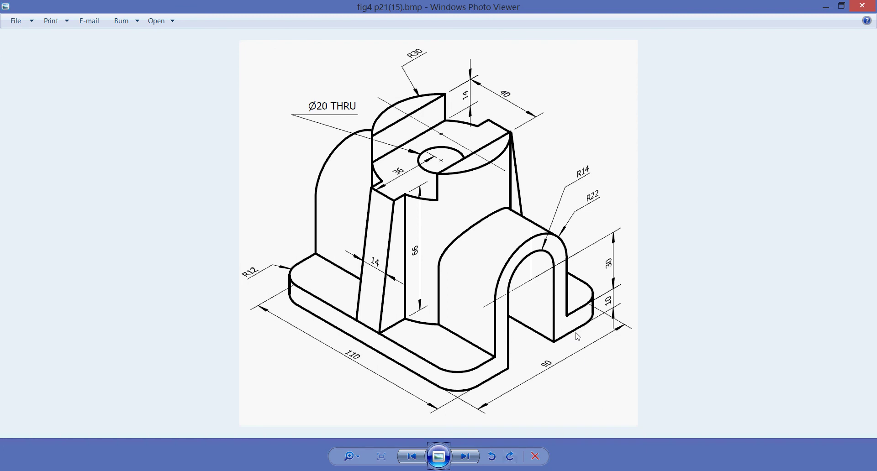
pyautogui.hotkey('alt', 'Tab')
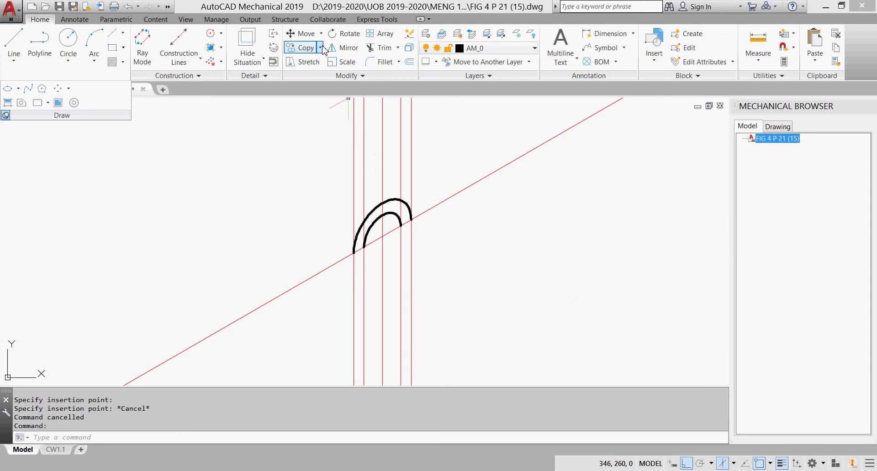
pyautogui.click(320, 48)
pyautogui.click(309, 88)
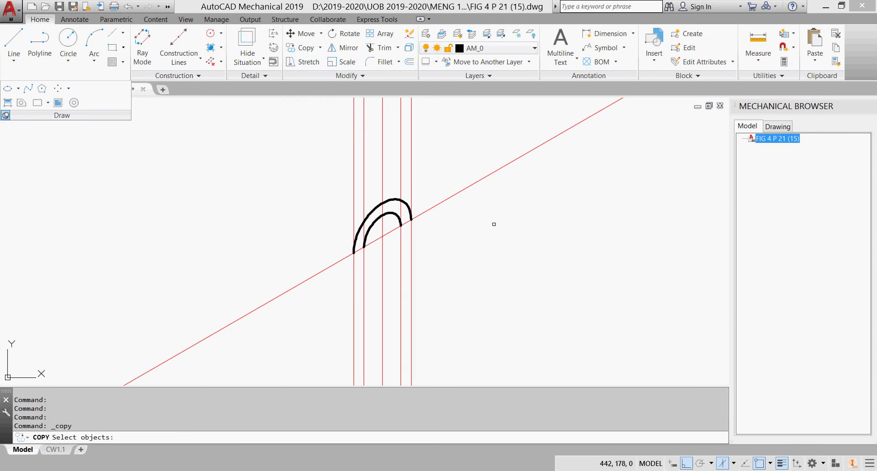
pyautogui.click(453, 199)
pyautogui.press('Return')
pyautogui.click(455, 206)
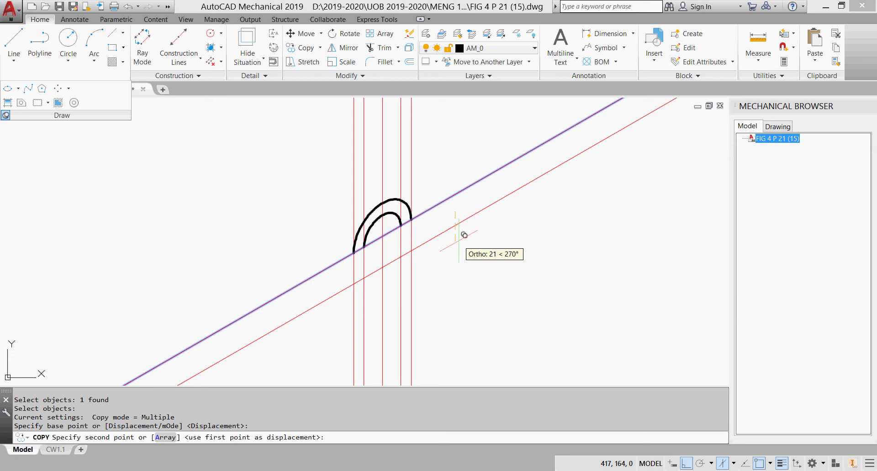
pyautogui.write('30')
pyautogui.press('Return')
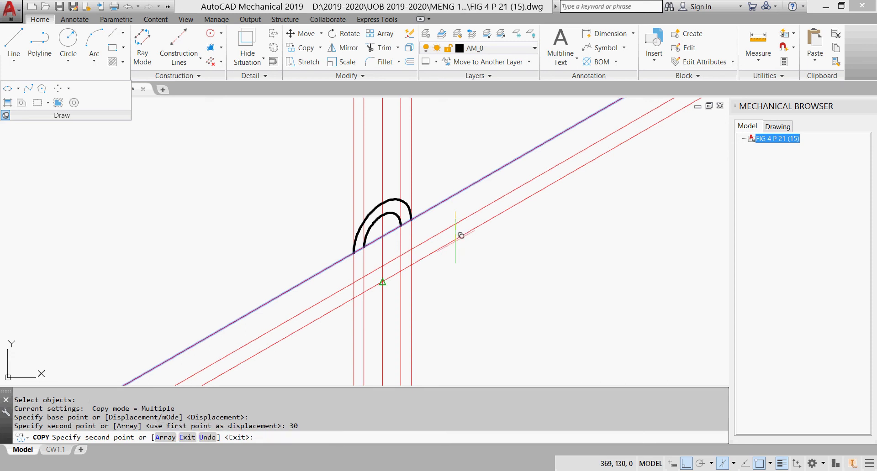
pyautogui.press('Return')
# - Try to copy the lower 30° construction line by repeating the Copy command with the default displacement option
pyautogui.click(452, 241)
pyautogui.rightClick(454, 244)
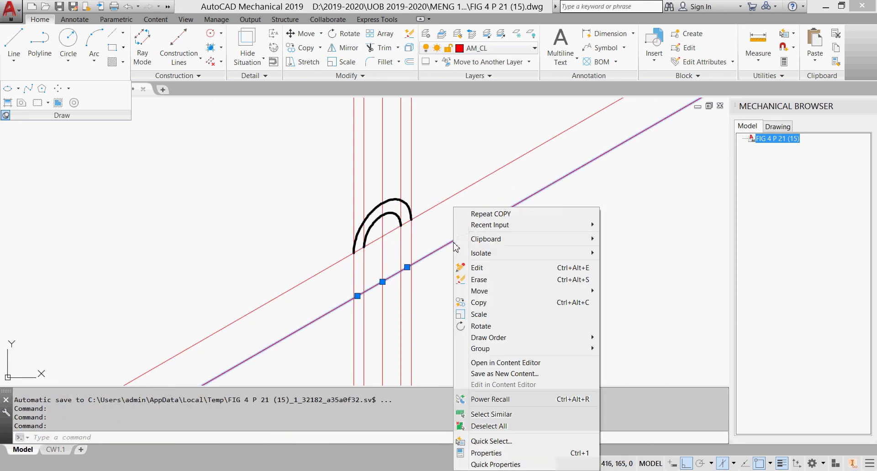
pyautogui.click(485, 213)
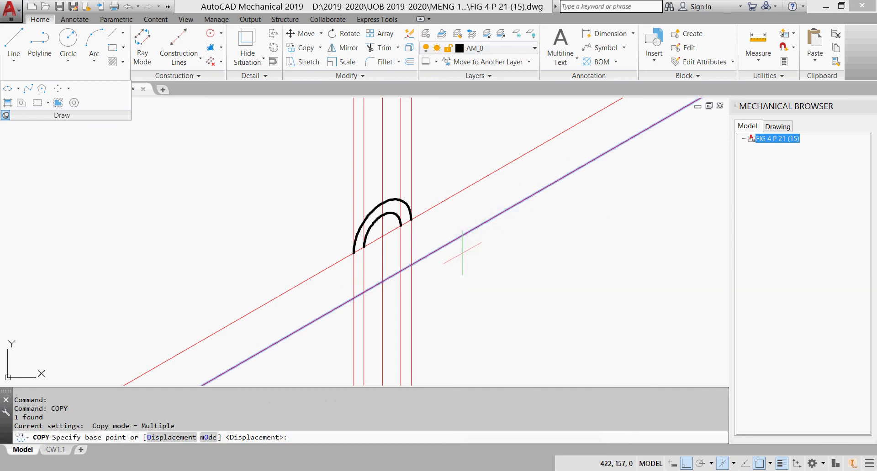
pyautogui.press('Return')
pyautogui.click(459, 256)
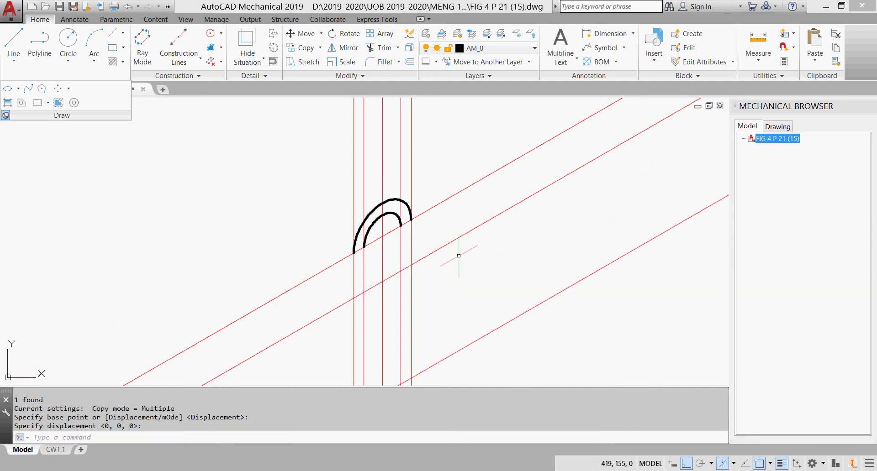
# - Erase the stray copy of the 30° construction line furthest below the arcs
pyautogui.press('Escape')
pyautogui.click(477, 293)
pyautogui.click(471, 366)
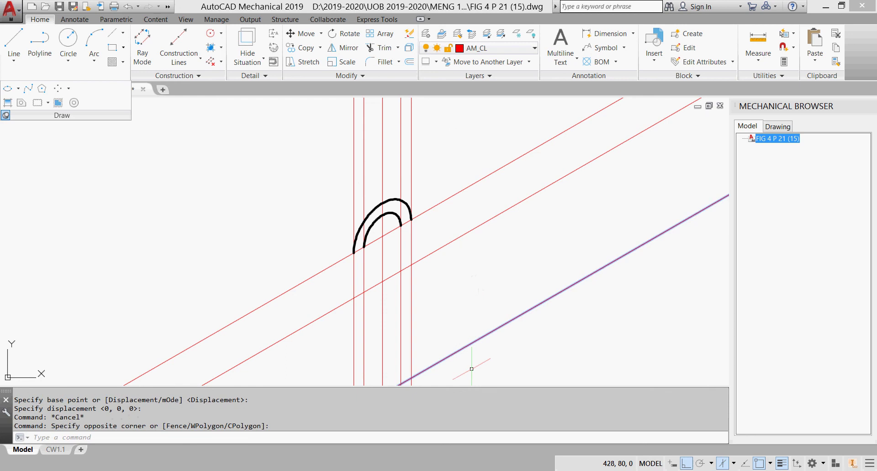
pyautogui.press('Delete')
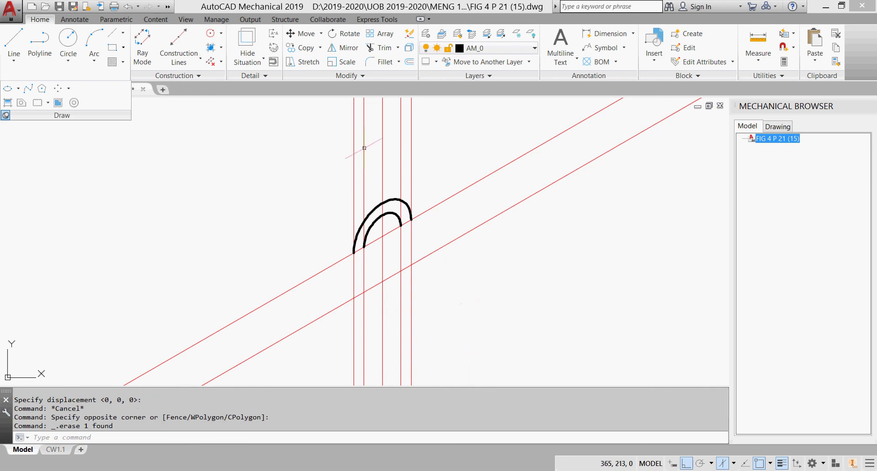
# - Copy the lower 30° construction line 10 straight down
pyautogui.write('co')
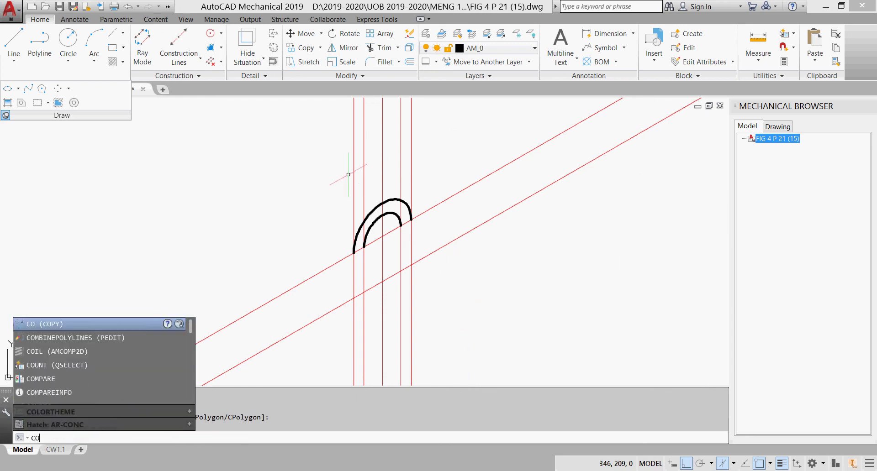
pyautogui.press('Return')
pyautogui.click(462, 235)
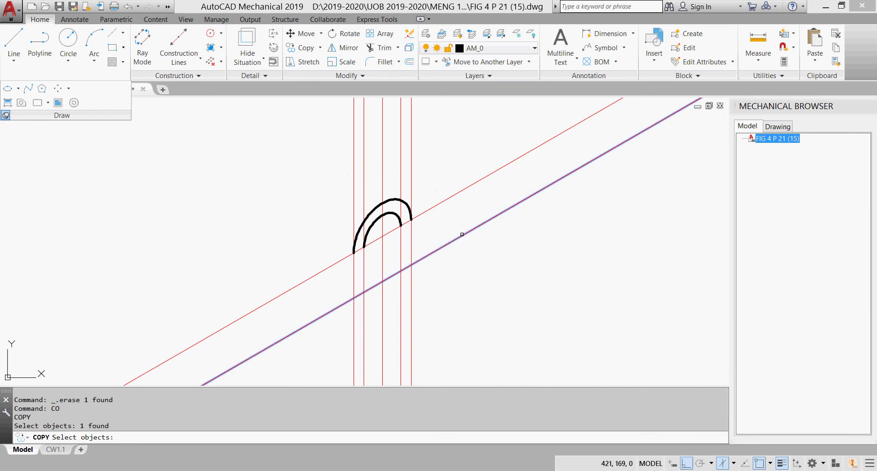
pyautogui.press('Return')
pyautogui.click(484, 243)
pyautogui.write('10')
pyautogui.press('Return')
pyautogui.press('Escape')
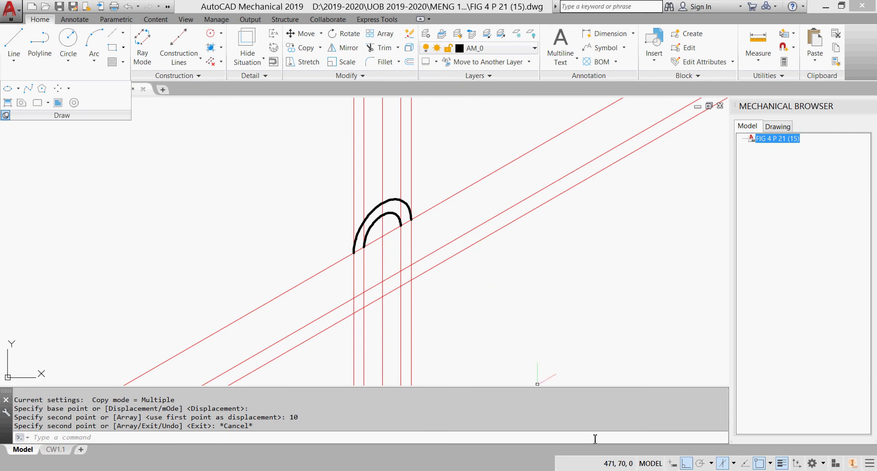
# - Check the reference picture and draw a vertical line from the inner arc's right endpoint down to the lowest 30° construction line
pyautogui.hotkey('alt', 'Tab')
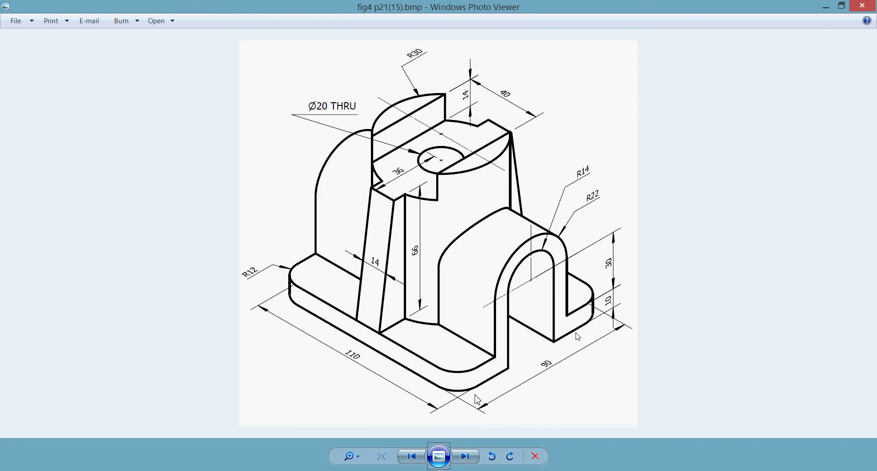
pyautogui.hotkey('alt', 'Tab')
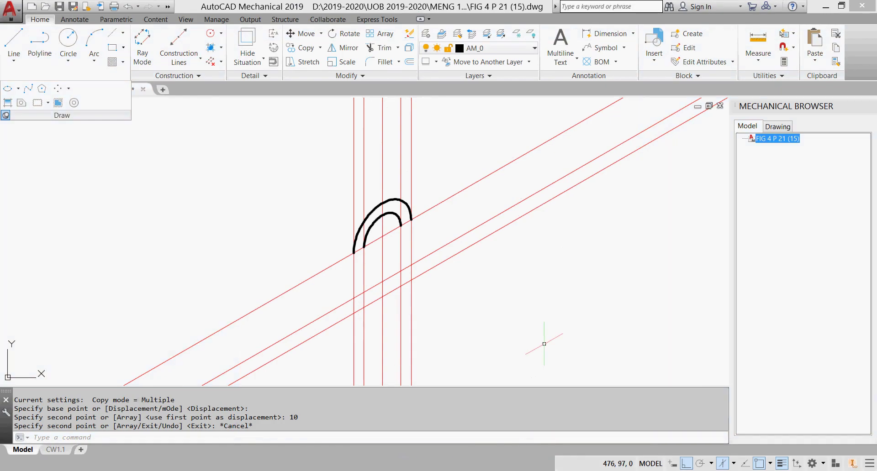
pyautogui.click(14, 43)
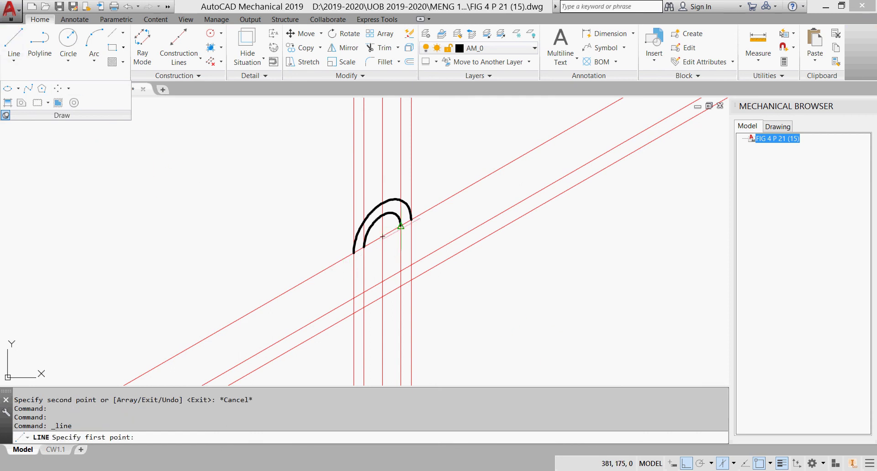
pyautogui.scroll(2, 400, 225)
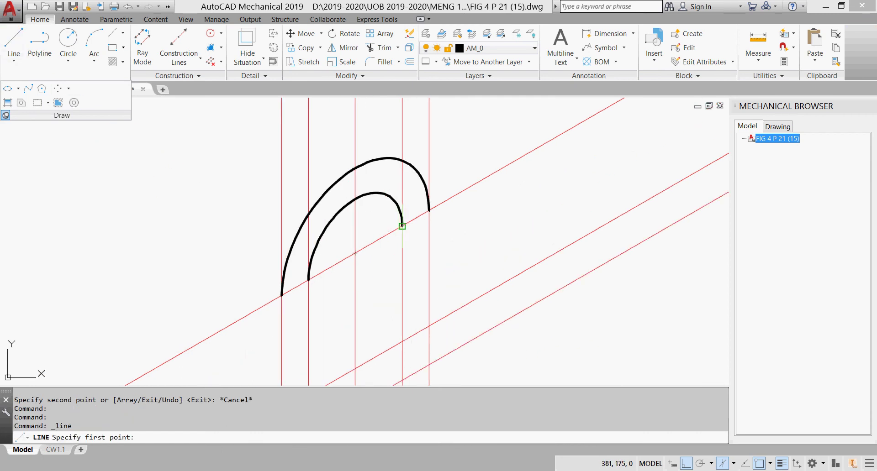
pyautogui.click(402, 226)
pyautogui.scroll(-2, 398, 286)
pyautogui.click(399, 329)
pyautogui.press('Escape')
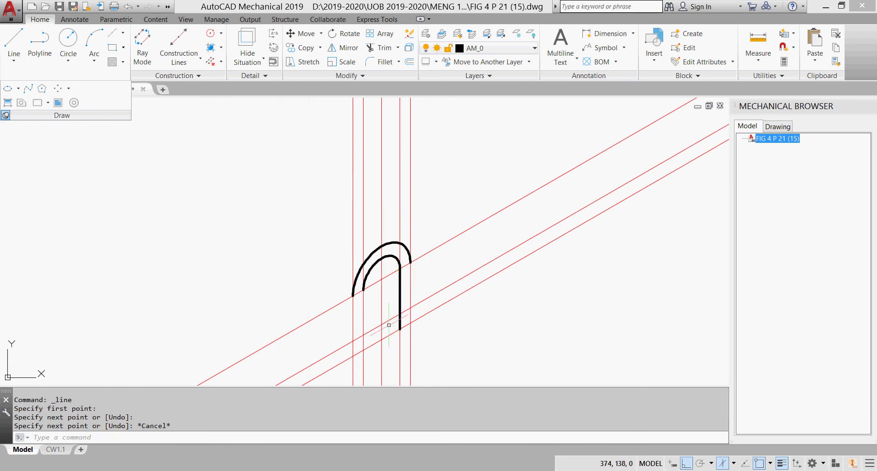
# - Draw a vertical line from the inner arc's left endpoint down to the lowest 30° construction line
pyautogui.press('Return')
pyautogui.click(364, 290)
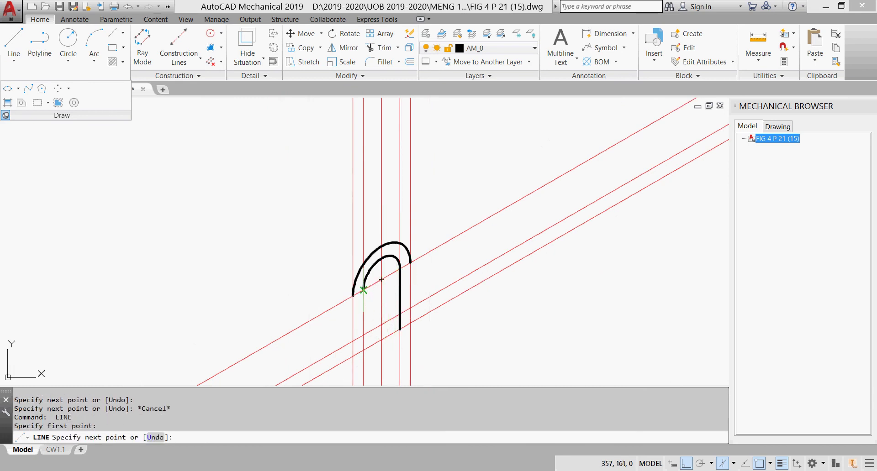
pyautogui.click(363, 350)
pyautogui.press('Escape')
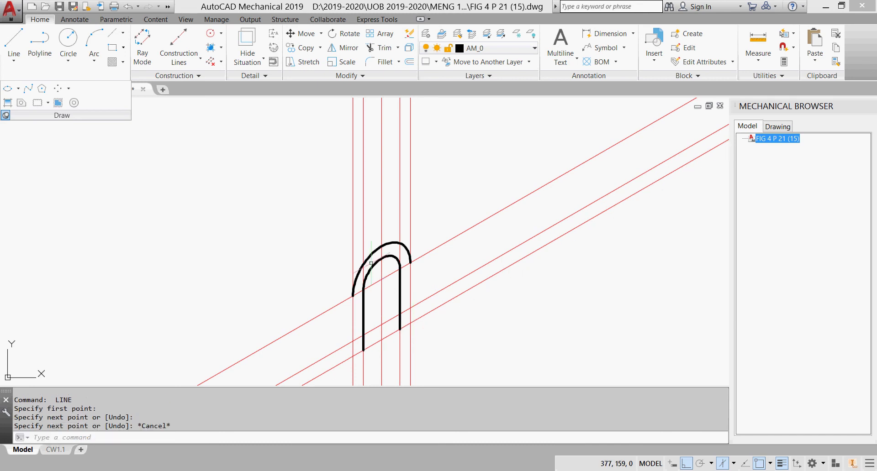
pyautogui.click(320, 48)
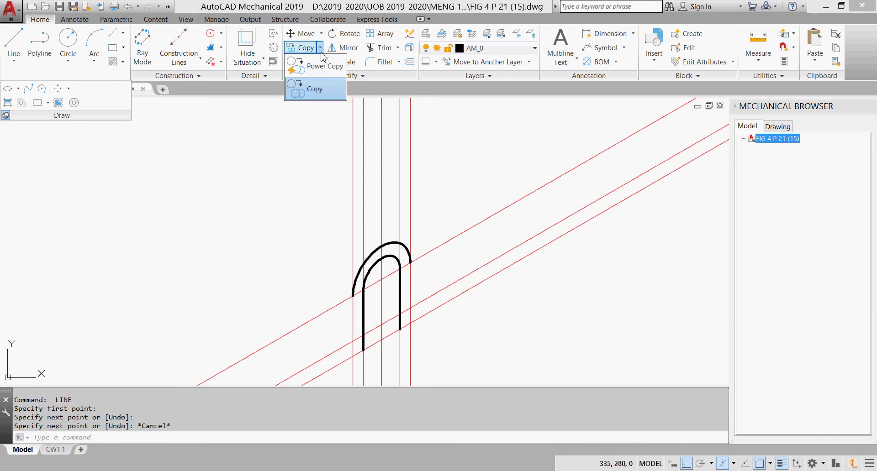
pyautogui.click(322, 90)
pyautogui.moveTo(366, 342); pyautogui.dragTo(375, 267, button='middle')
pyautogui.click(375, 266)
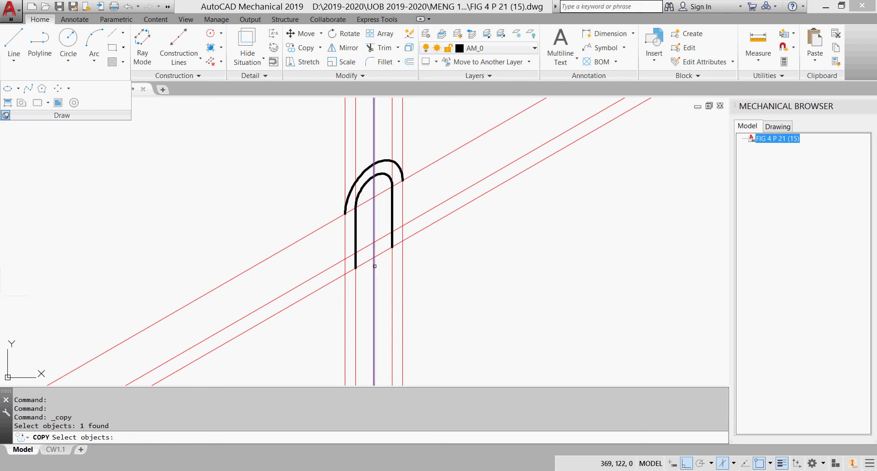
pyautogui.press('Return')
pyautogui.click(374, 198)
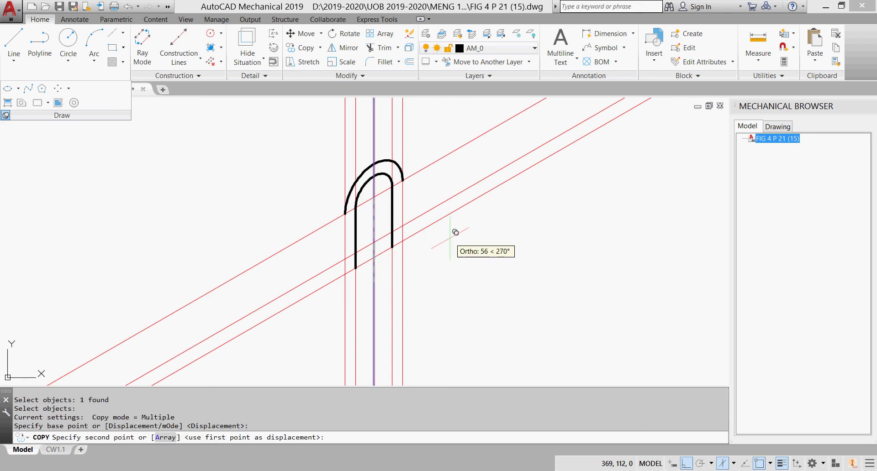
pyautogui.press('Escape')
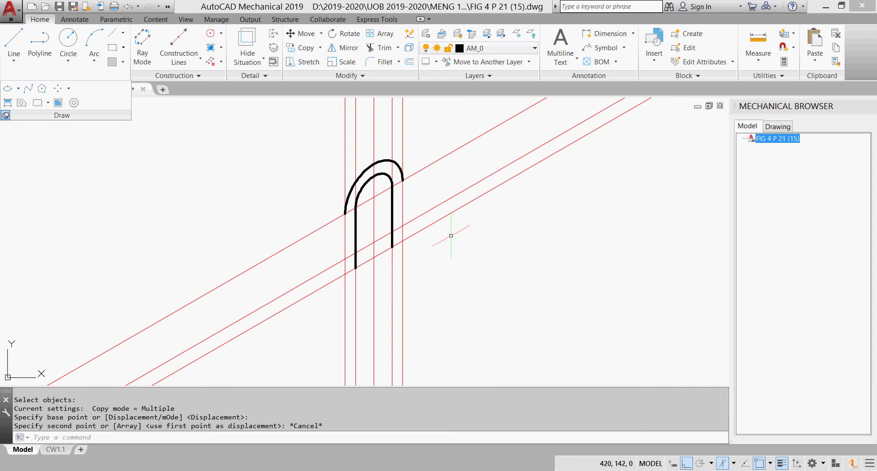
# - Copy the arch's central vertical construction line along the 30° direction, 45 toward the upper right and 50 toward the lower left
pyautogui.press('Return')
pyautogui.click(374, 284)
pyautogui.press('Return')
pyautogui.click(373, 295)
pyautogui.write('45')
pyautogui.press('Return')
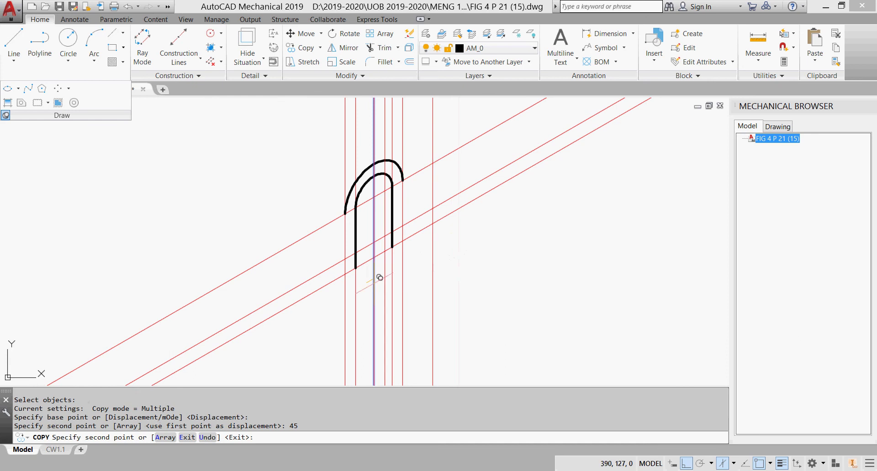
pyautogui.write('5')
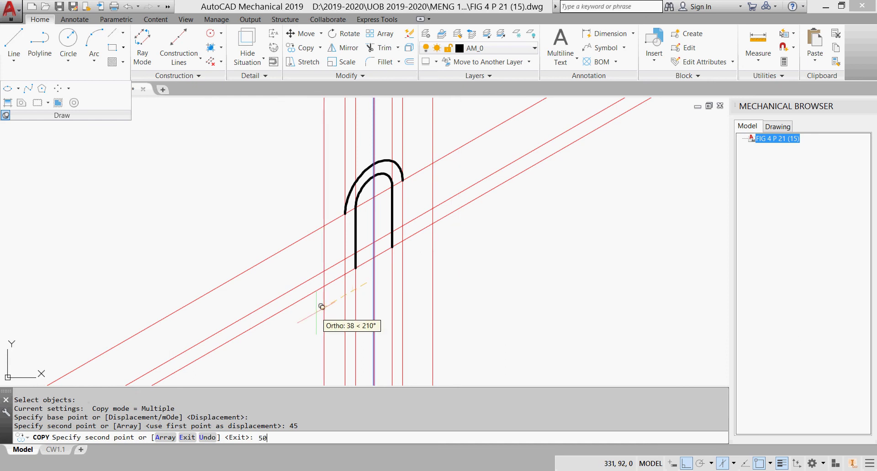
pyautogui.write('0')
pyautogui.press('Return')
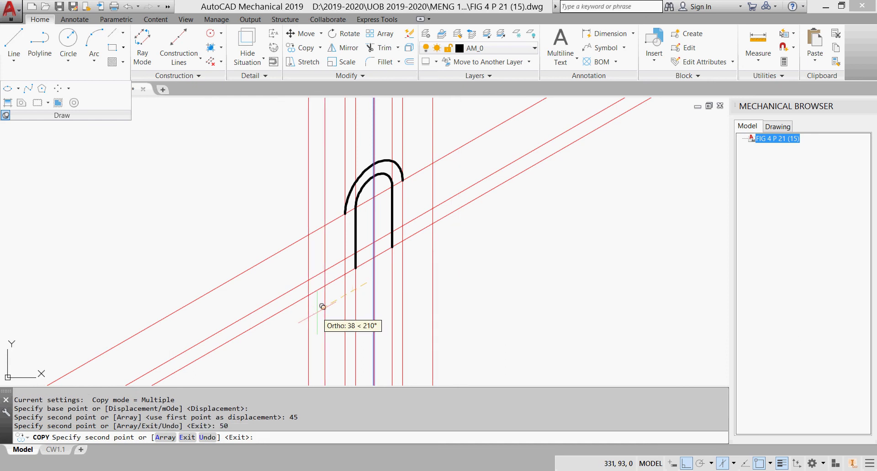
pyautogui.press('Escape')
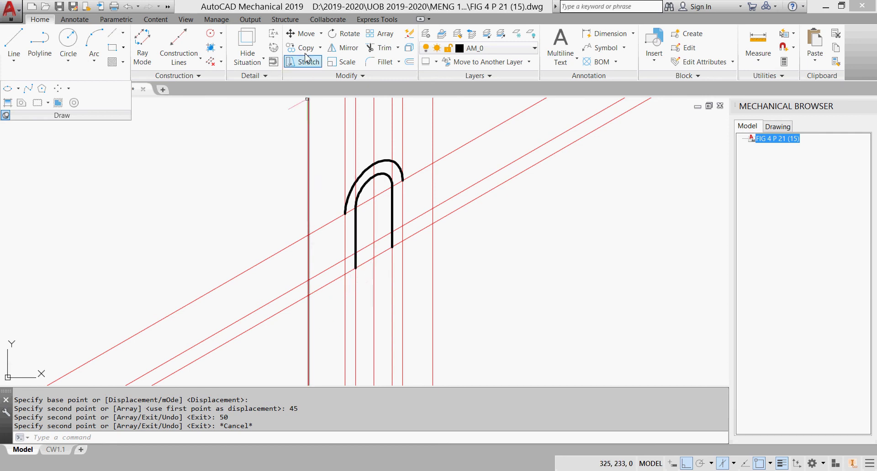
# - Copy the central vertical construction line again by 45 in both directions along the 30° axis
pyautogui.click(320, 48)
pyautogui.click(315, 86)
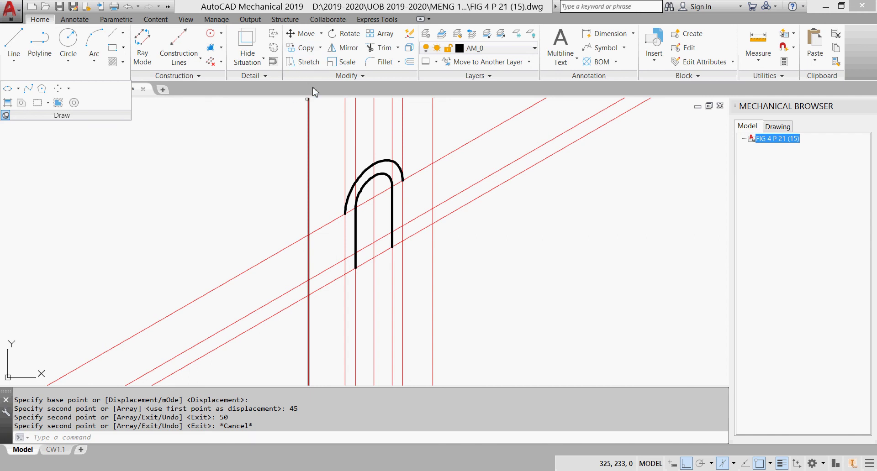
pyautogui.click(384, 280)
pyautogui.click(368, 304)
pyautogui.doubleClick(363, 302)
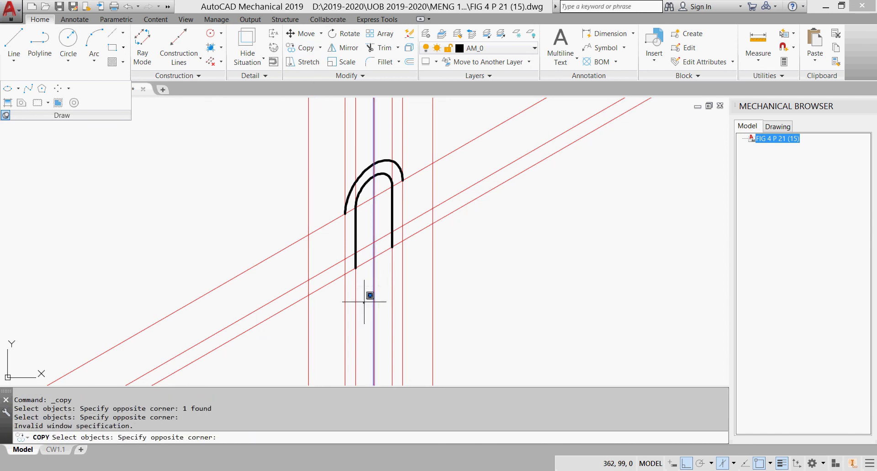
pyautogui.press('Escape')
pyautogui.press('Return')
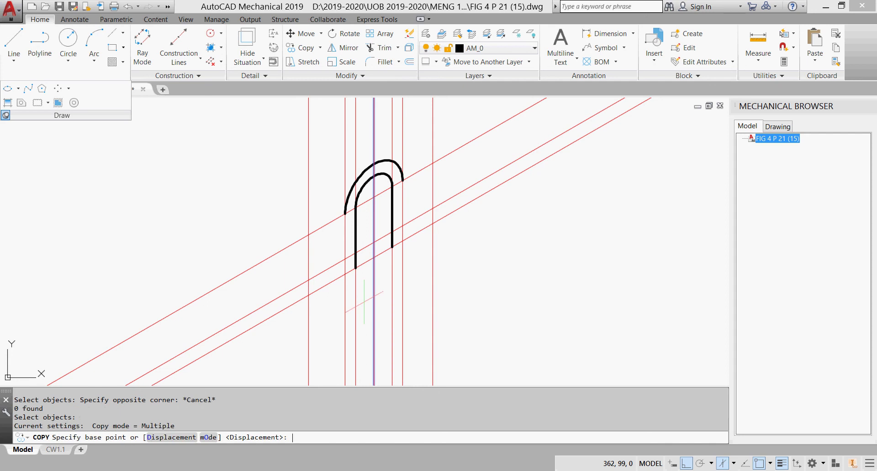
pyautogui.click(364, 302)
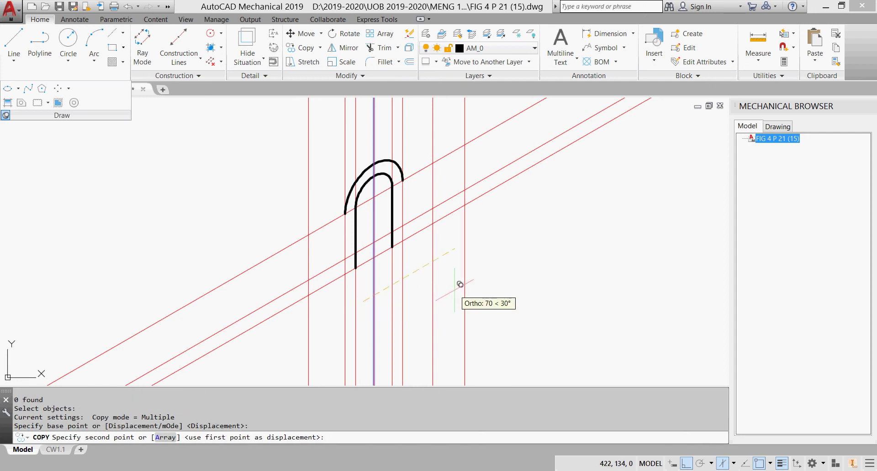
pyautogui.write('45')
pyautogui.press('Return')
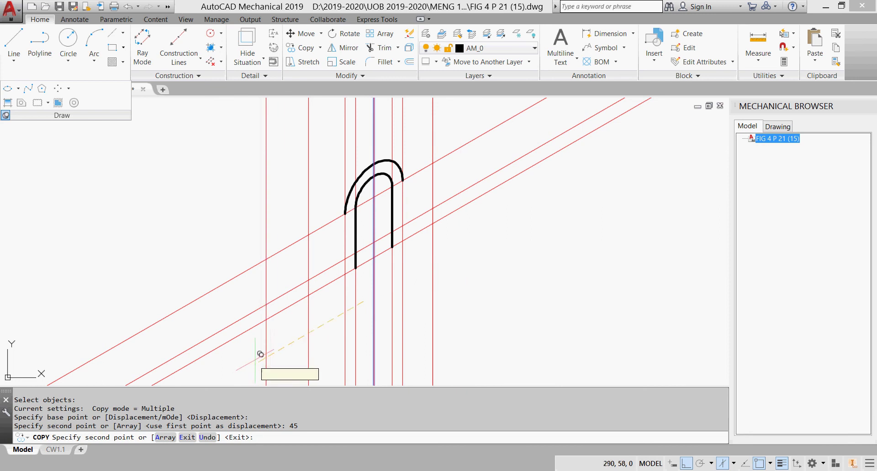
pyautogui.write('45')
pyautogui.press('Return')
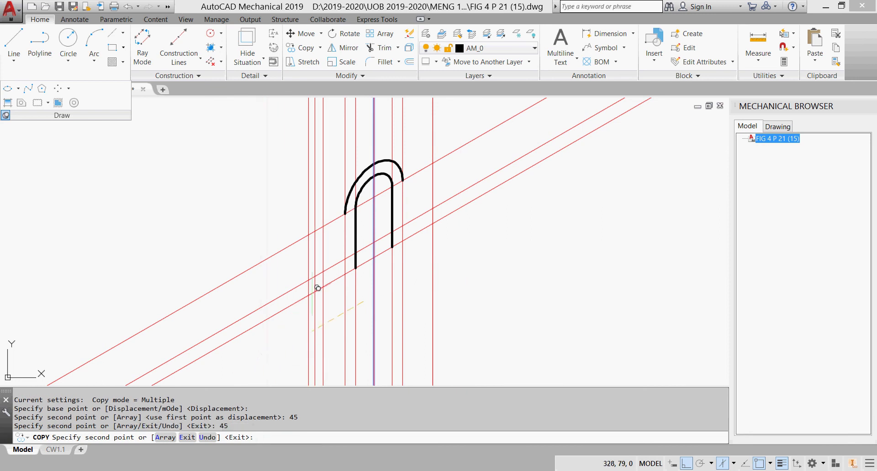
pyautogui.press('Escape')
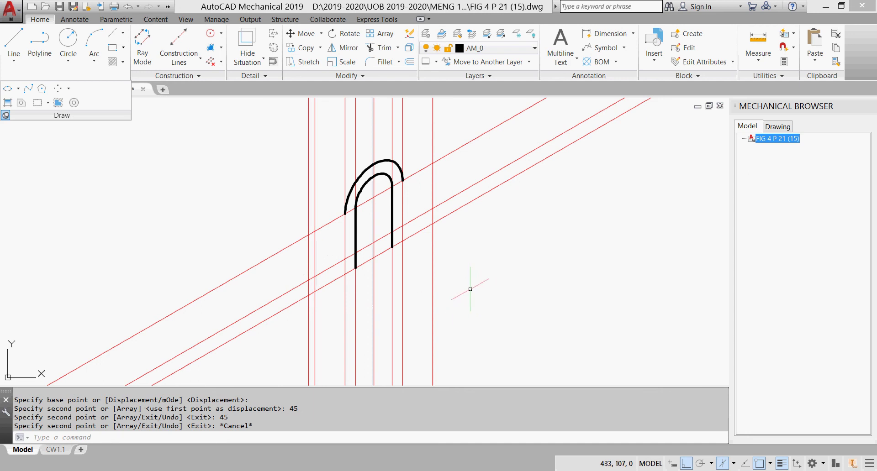
# - Erase the duplicated vertical construction lines beyond the arch's right side and the two outermost ones beyond its left side
pyautogui.click(467, 290)
pyautogui.click(385, 314)
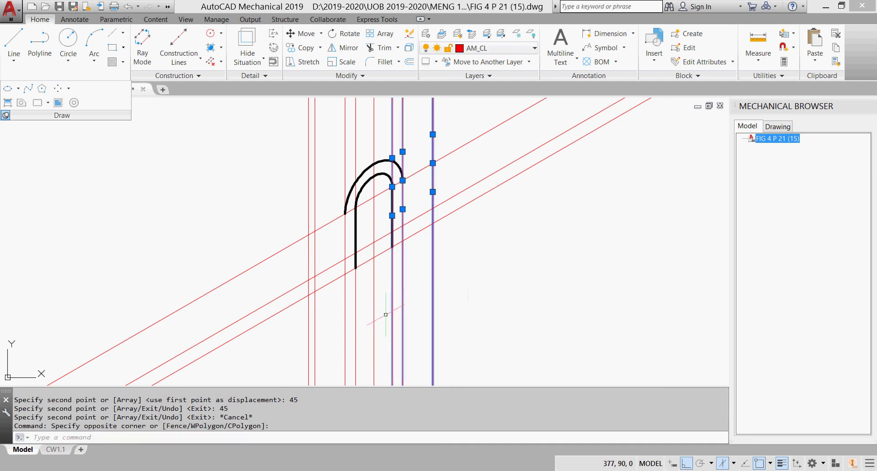
pyautogui.press('Escape')
pyautogui.click(469, 280)
pyautogui.click(409, 303)
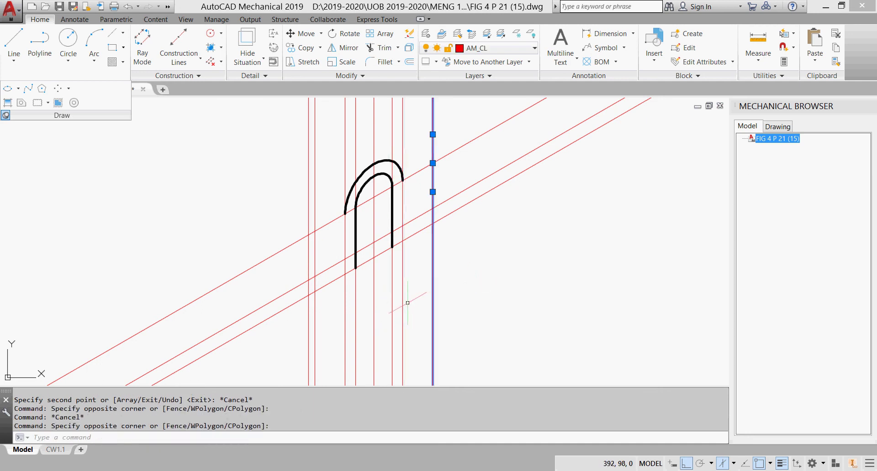
pyautogui.press('Delete')
pyautogui.click(336, 329)
pyautogui.click(298, 347)
pyautogui.press('Delete')
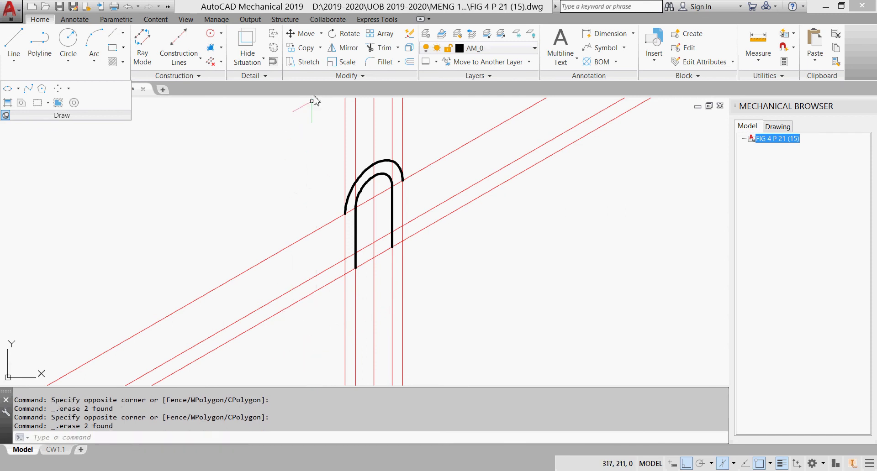
# - Copy the arch's central vertical construction line 45 to each side along the 30° direction
pyautogui.click(321, 48)
pyautogui.click(314, 89)
pyautogui.click(375, 297)
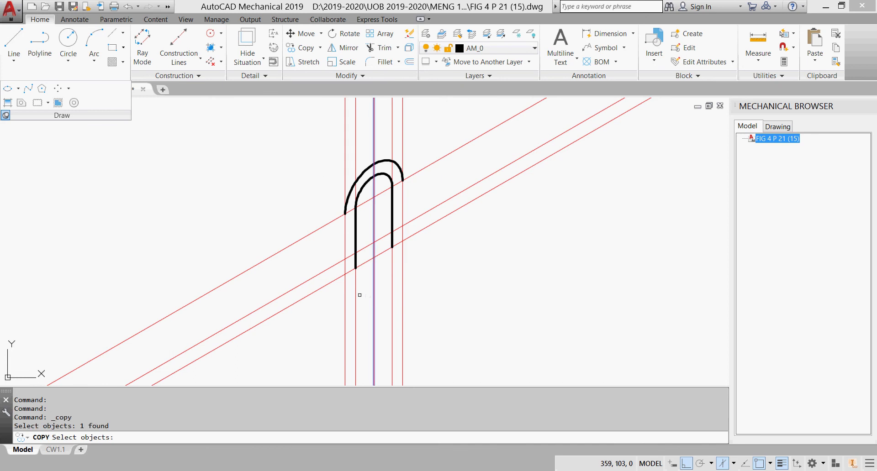
pyautogui.press('Return')
pyautogui.click(424, 316)
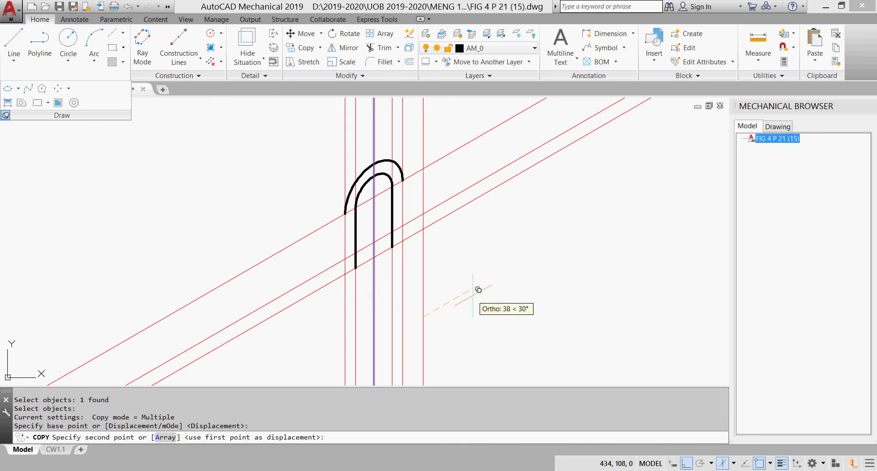
pyautogui.write('45')
pyautogui.press('Return')
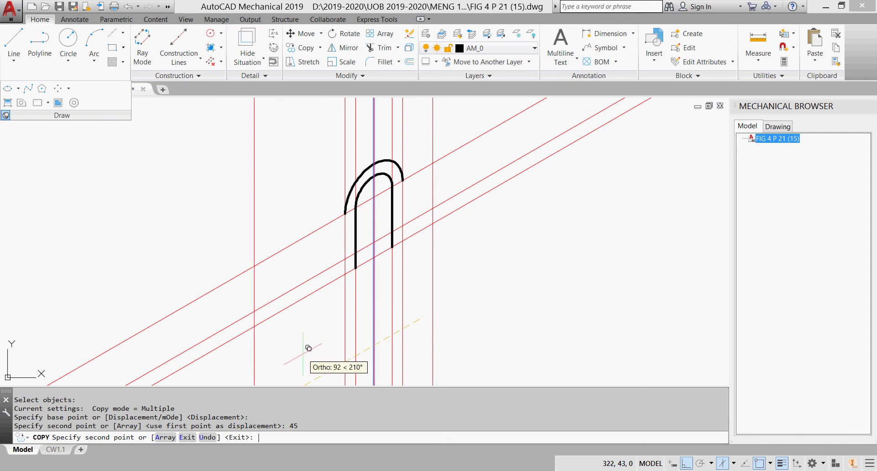
pyautogui.write('45')
pyautogui.press('Return')
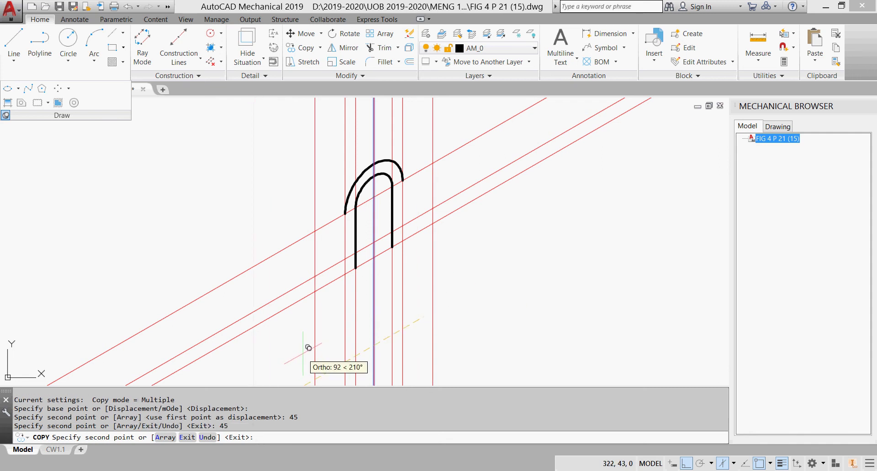
pyautogui.press('Escape')
# - Draw the left base outline from the outer arc's left endpoint, down and around the foot, to the bottom of the inner left leg
pyautogui.click(14, 41)
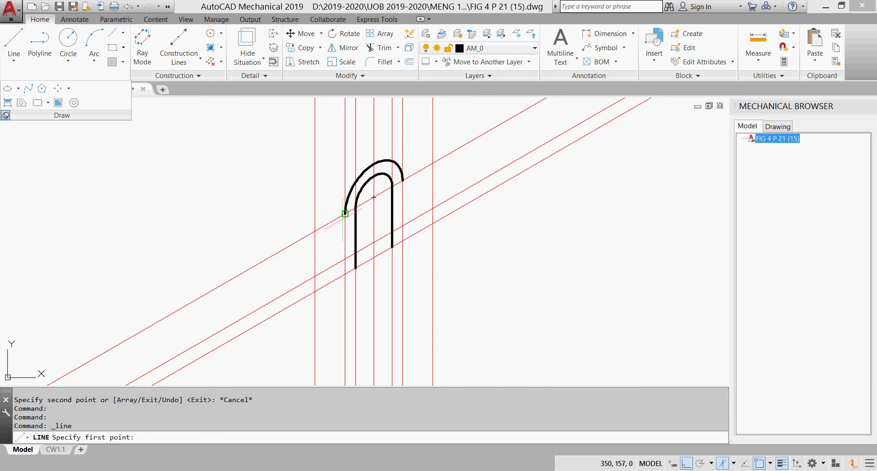
pyautogui.click(345, 213)
pyautogui.click(345, 259)
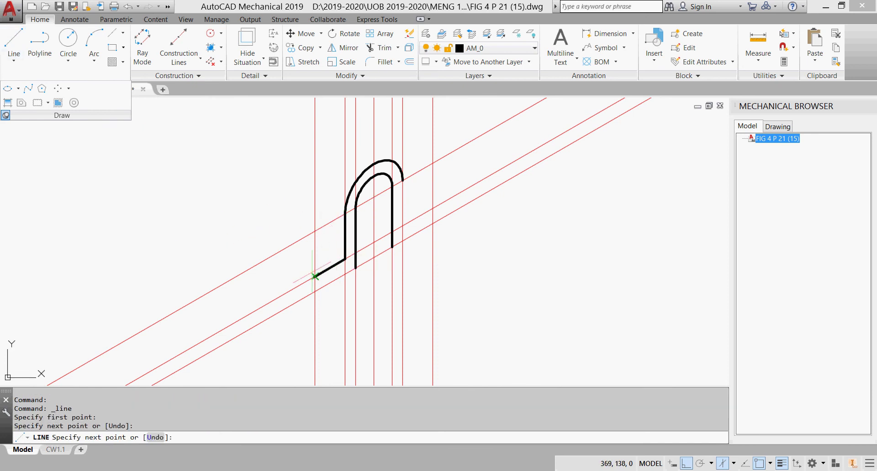
pyautogui.click(314, 276)
pyautogui.click(315, 291)
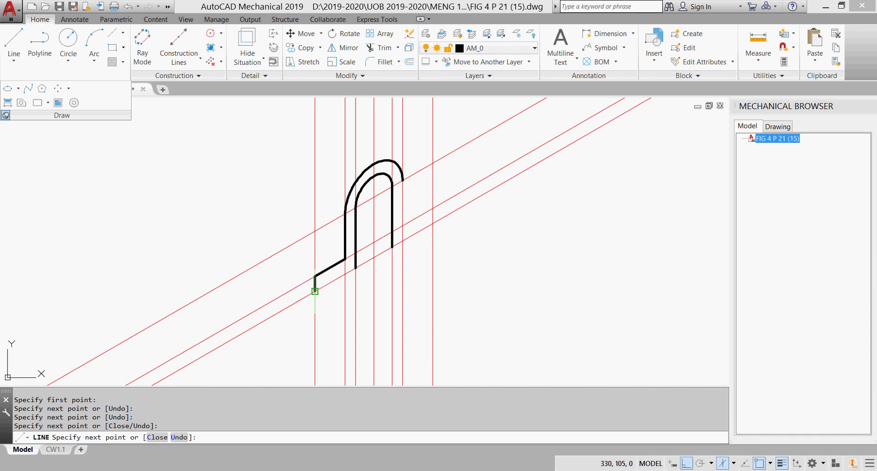
pyautogui.click(356, 268)
pyautogui.press('Escape')
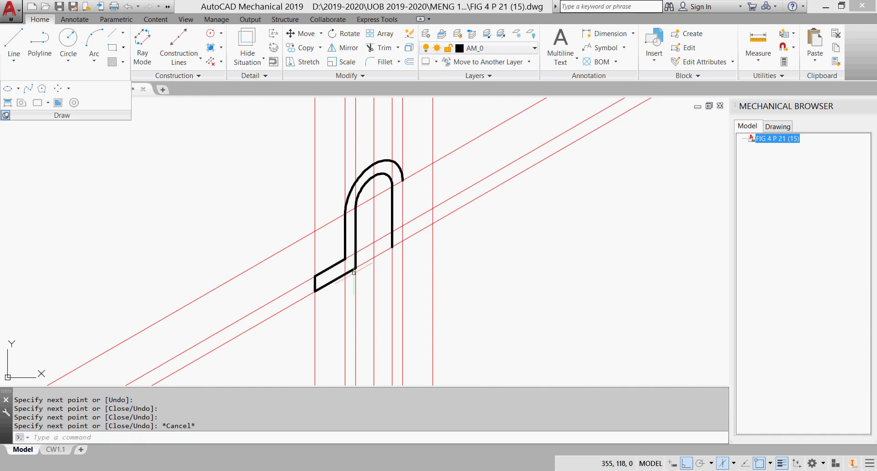
# - Draw the right base outline from the bottom of the inner right leg, around the foot, up to the outer arc's right endpoint
pyautogui.press('Return')
pyautogui.click(392, 247)
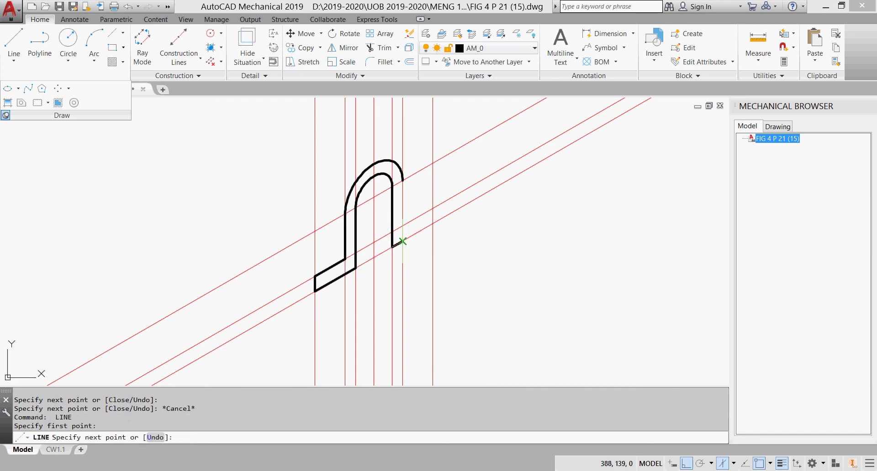
pyautogui.click(433, 224)
pyautogui.click(432, 209)
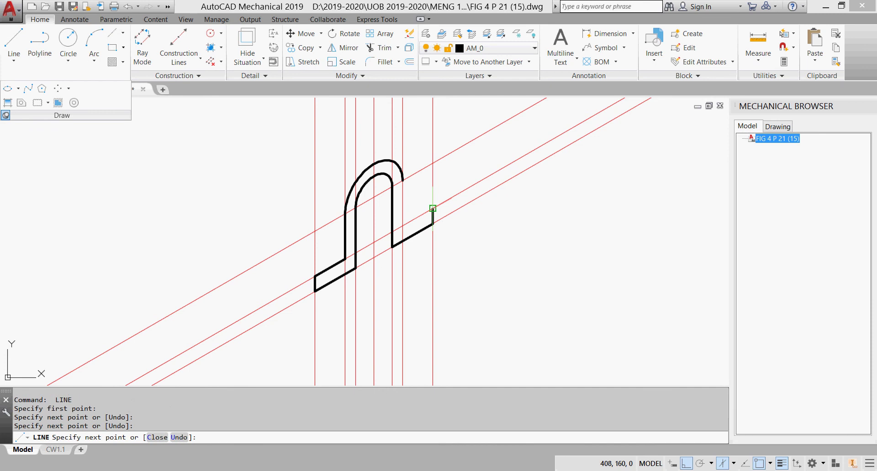
pyautogui.click(402, 225)
pyautogui.click(402, 181)
pyautogui.press('Escape')
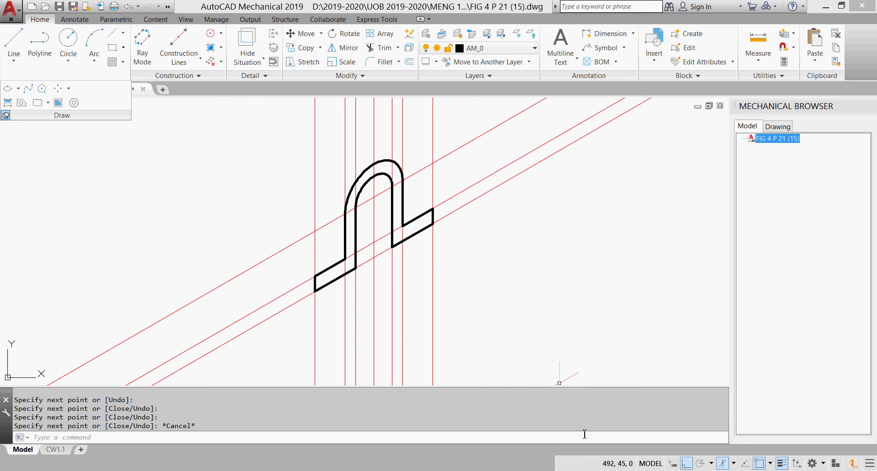
# - Check the reference picture and draw a centerline across the arch between the outer arc's endpoints along the upper 30° construction line
pyautogui.hotkey('alt', 'Tab')
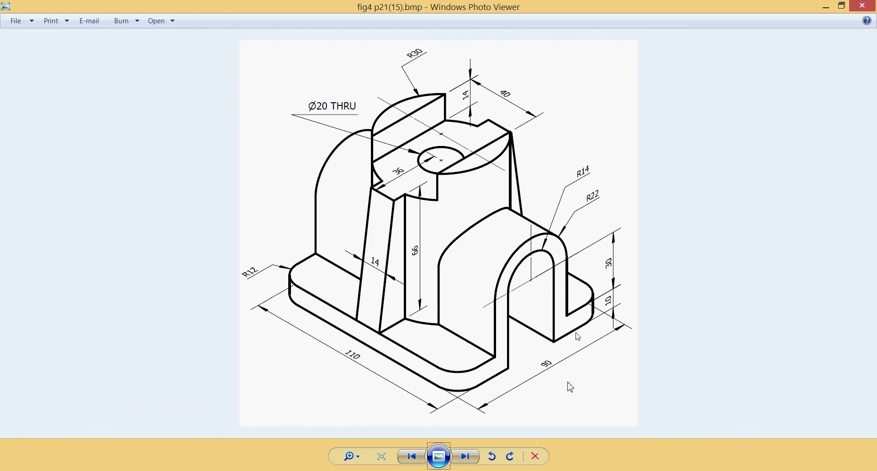
pyautogui.hotkey('alt', 'Tab')
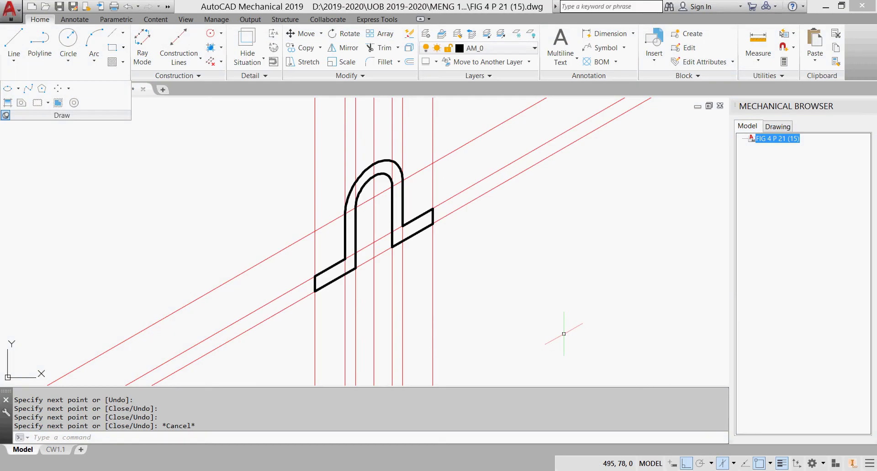
pyautogui.moveTo(492, 264); pyautogui.dragTo(493, 265, button='middle')
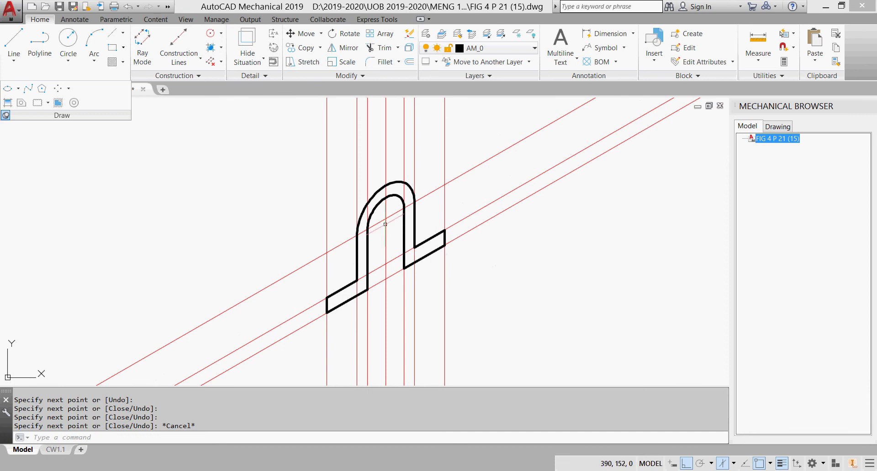
pyautogui.click(115, 34)
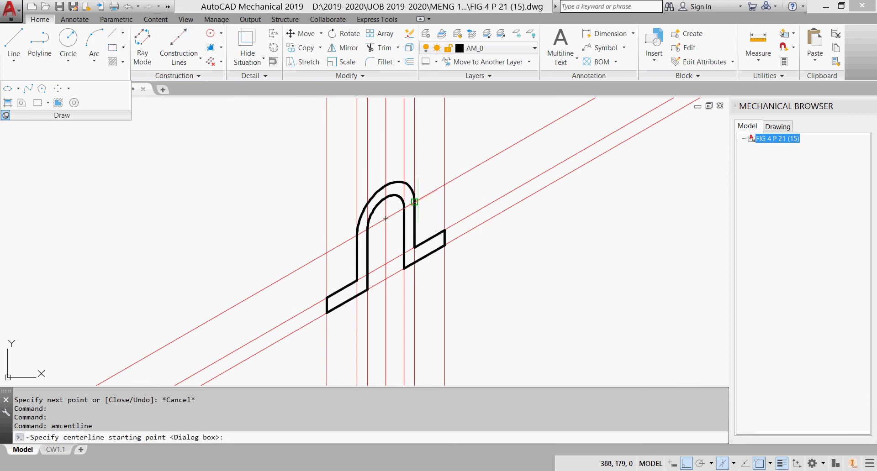
pyautogui.click(414, 201)
pyautogui.click(385, 219)
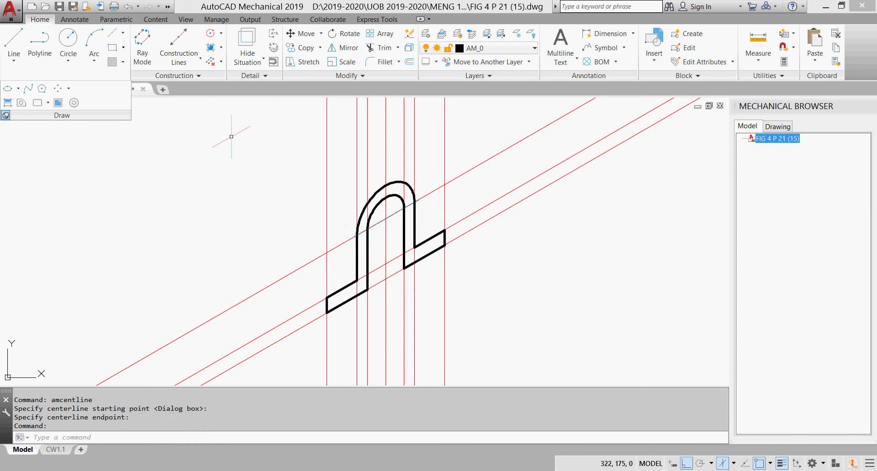
# - Add a vertical centerline from the outer arc to the arch's center point, and erase all construction lines
pyautogui.click(115, 35)
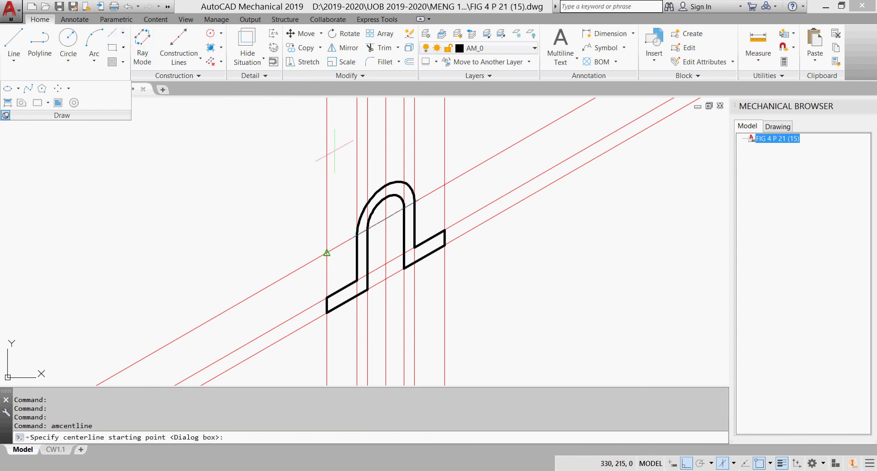
pyautogui.click(386, 197)
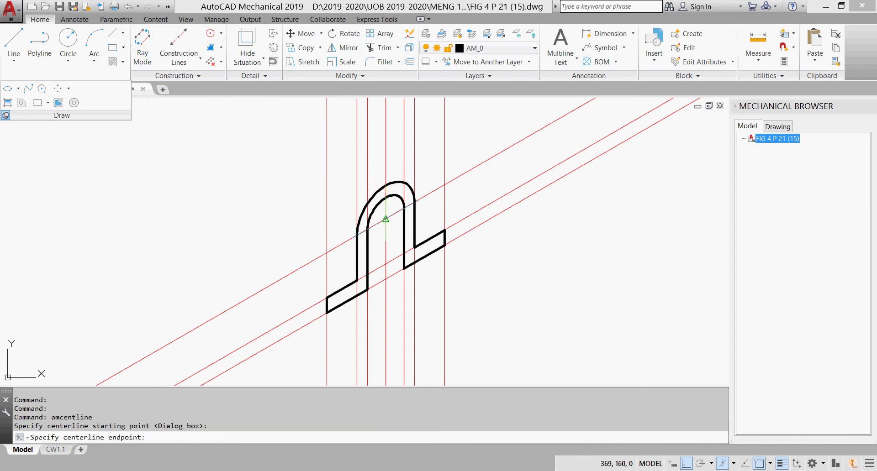
pyautogui.click(385, 219)
pyautogui.click(206, 63)
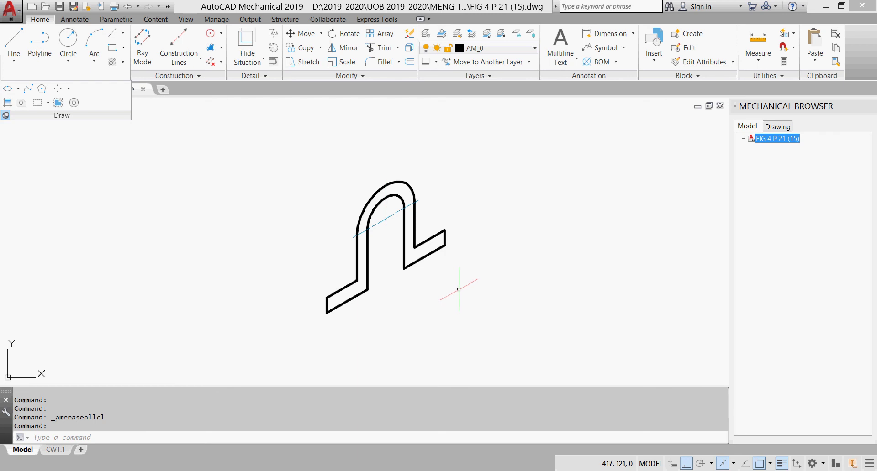
# - Check the reference picture and draw the base's left side face in the left isoplane, 110 long and 10 high, from the left foot's upper corner
pyautogui.press('F5')
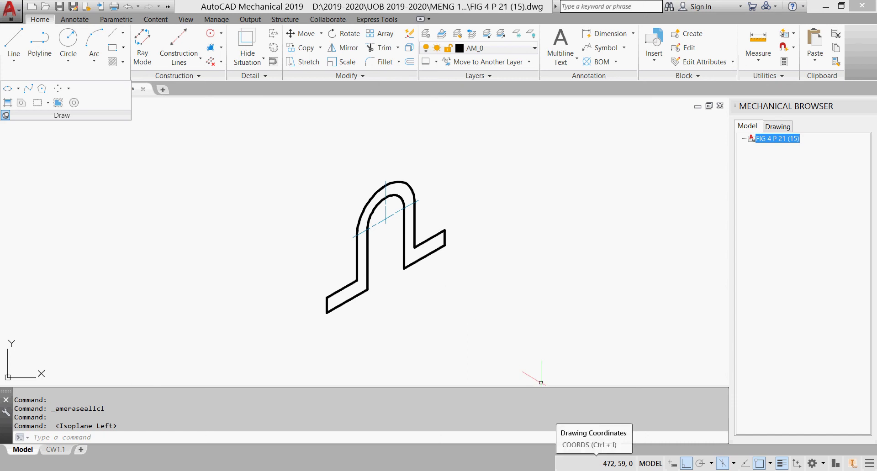
pyautogui.hotkey('alt', 'Tab')
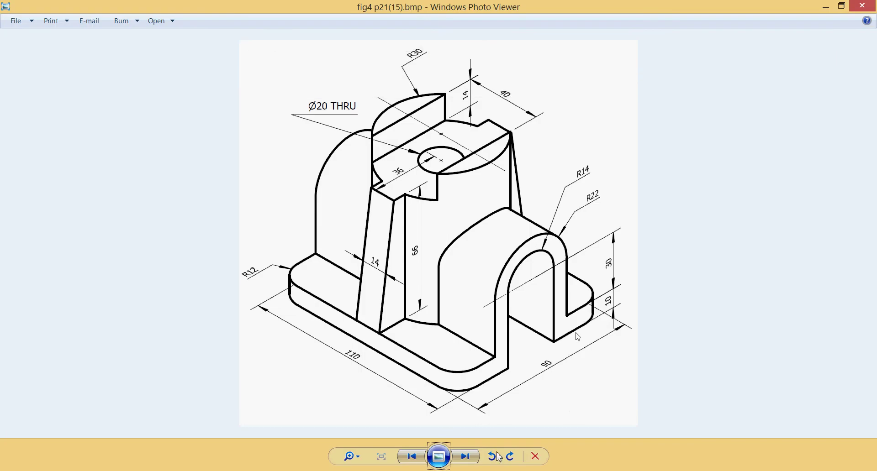
pyautogui.hotkey('alt', 'Tab')
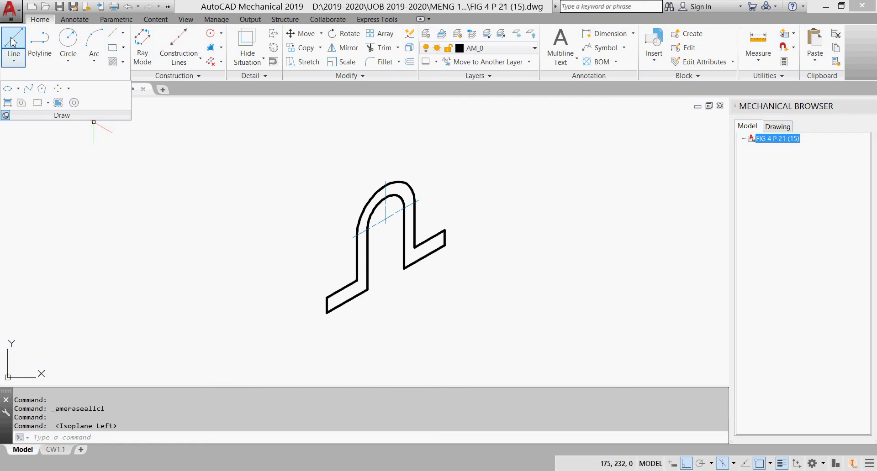
pyautogui.click(11, 37)
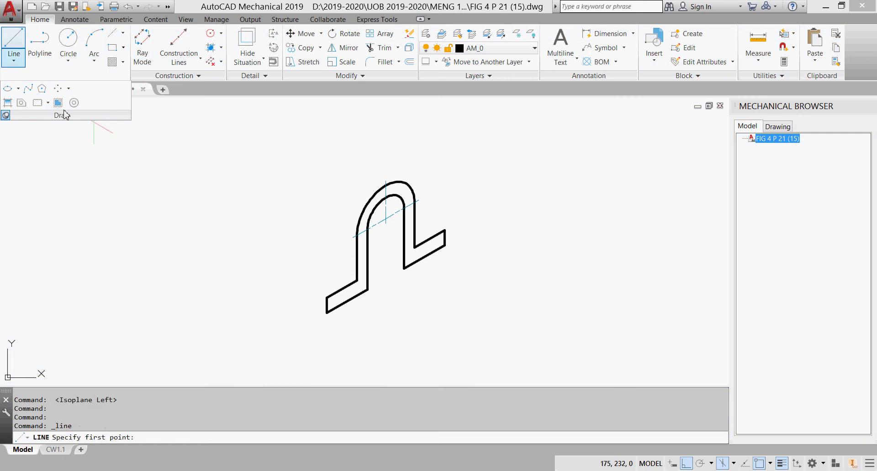
pyautogui.click(326, 297)
pyautogui.write('110')
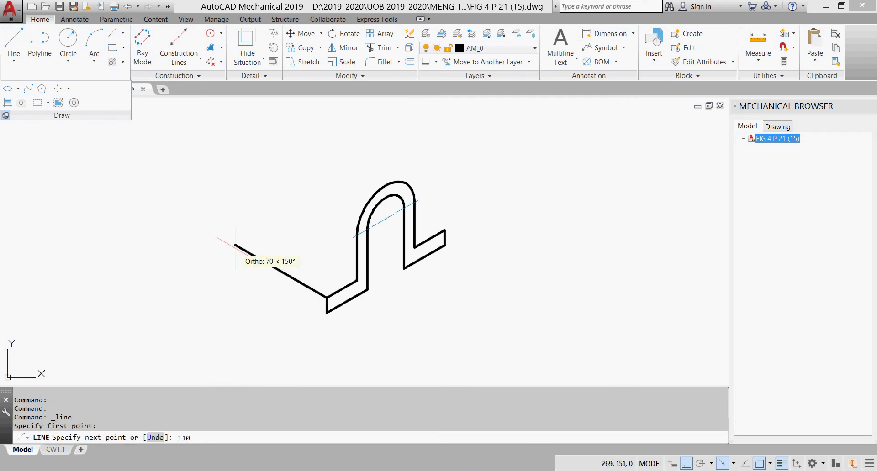
pyautogui.press('Return')
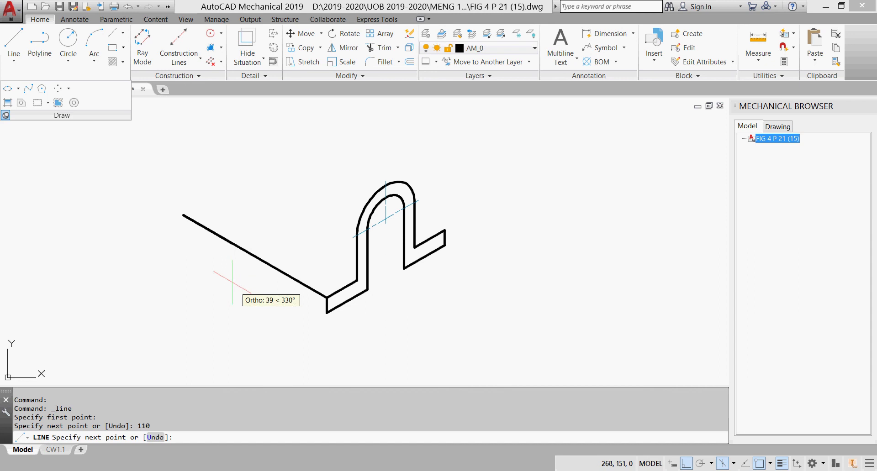
pyautogui.write('10')
pyautogui.press('Return')
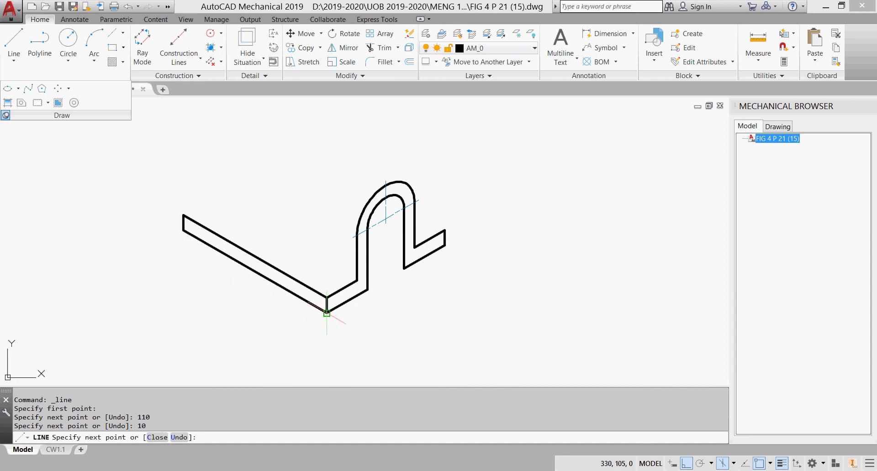
pyautogui.press('Escape')
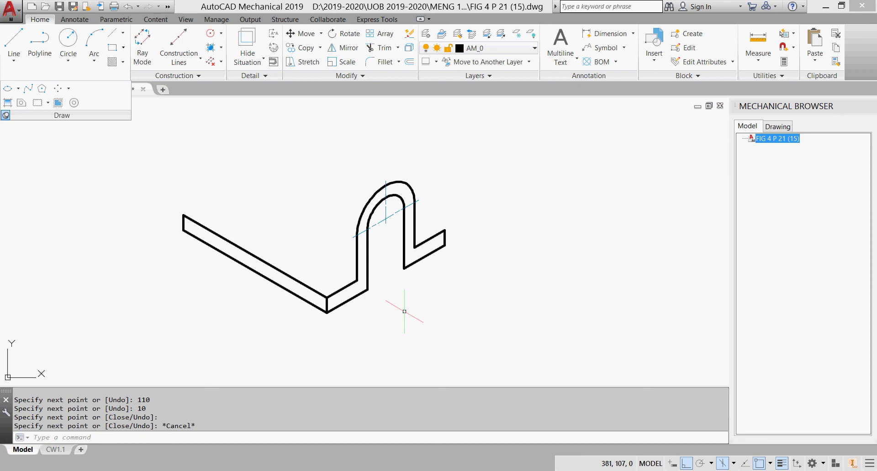
# - Draw the receding top edge from the right foot's upper outer corner and trim it at the arch's outer right leg
pyautogui.press('Return')
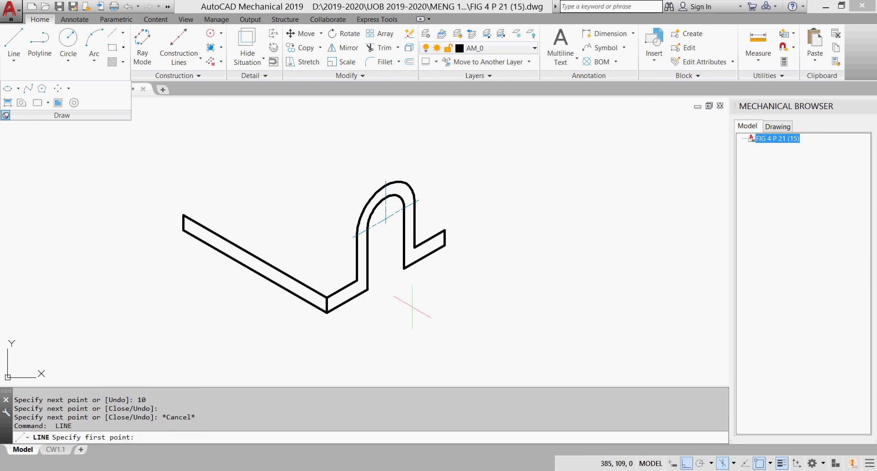
pyautogui.click(444, 231)
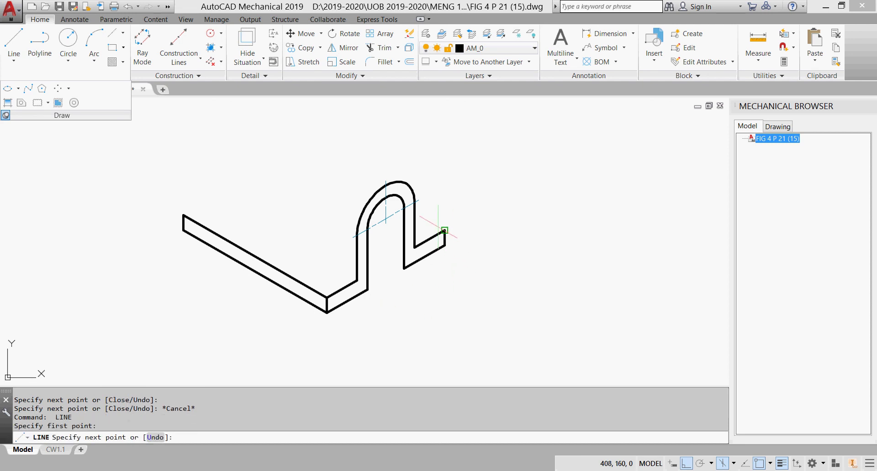
pyautogui.scroll(4, 445, 231)
pyautogui.press('Escape')
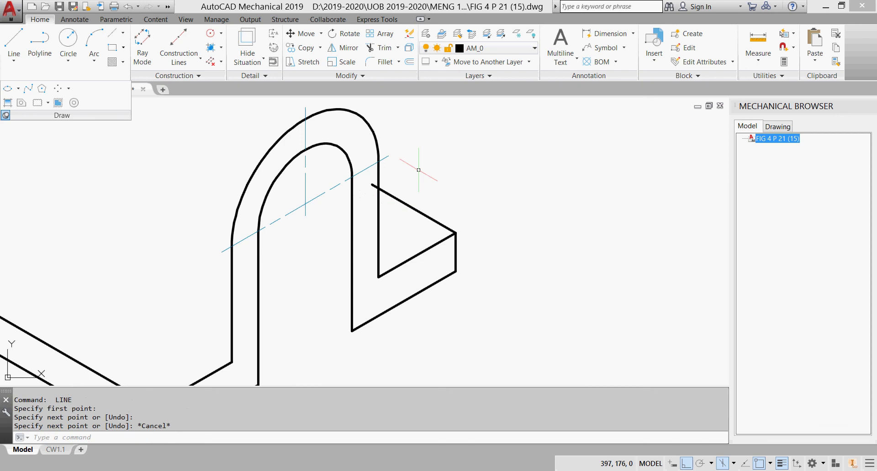
pyautogui.write('TR')
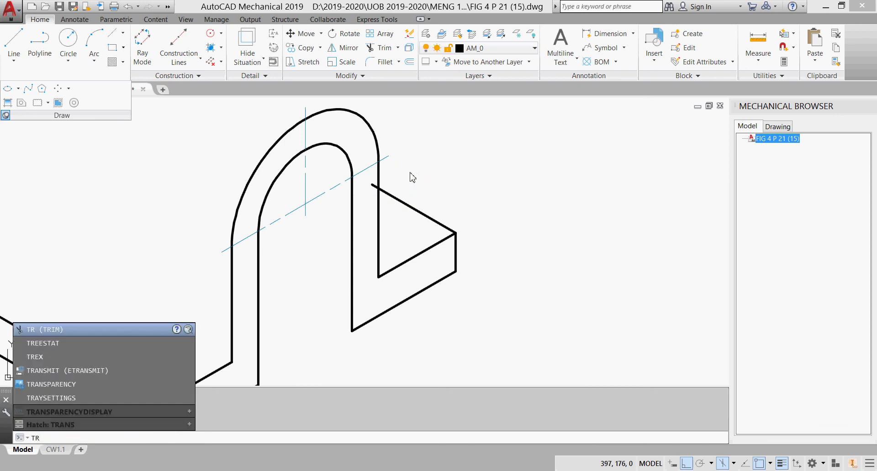
pyautogui.press('Return')
pyautogui.click(373, 183)
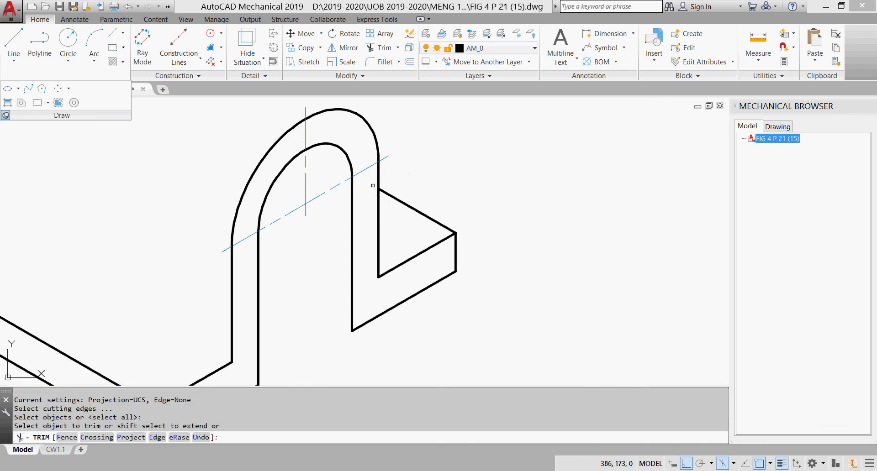
pyautogui.press('Escape')
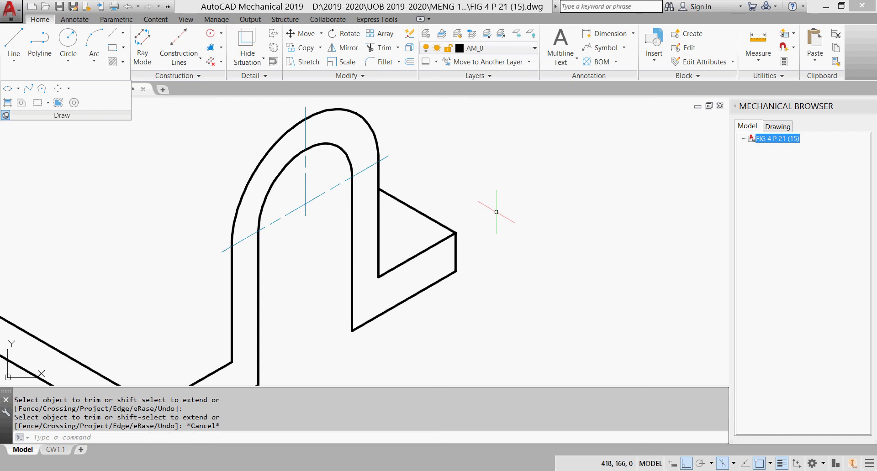
# - Draw the receding bottom edge from the foot of the inner right leg and trim it at the inner left leg
pyautogui.write('L')
pyautogui.press('Return')
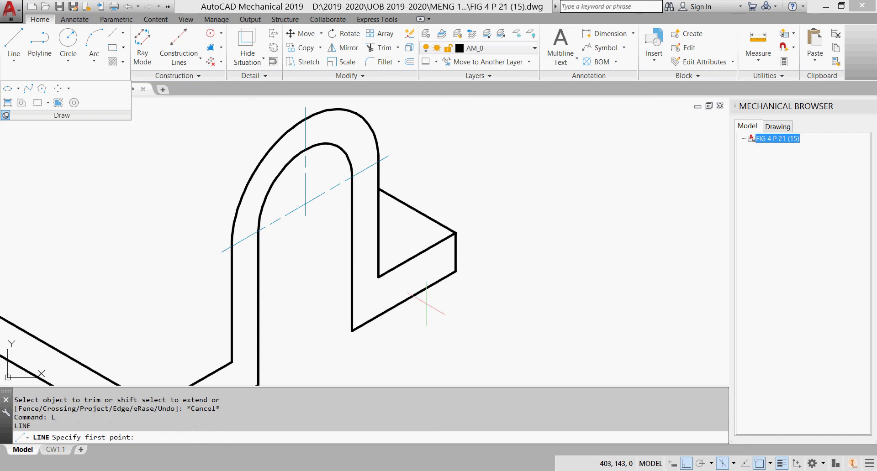
pyautogui.click(352, 331)
pyautogui.click(247, 271)
pyautogui.press('Escape')
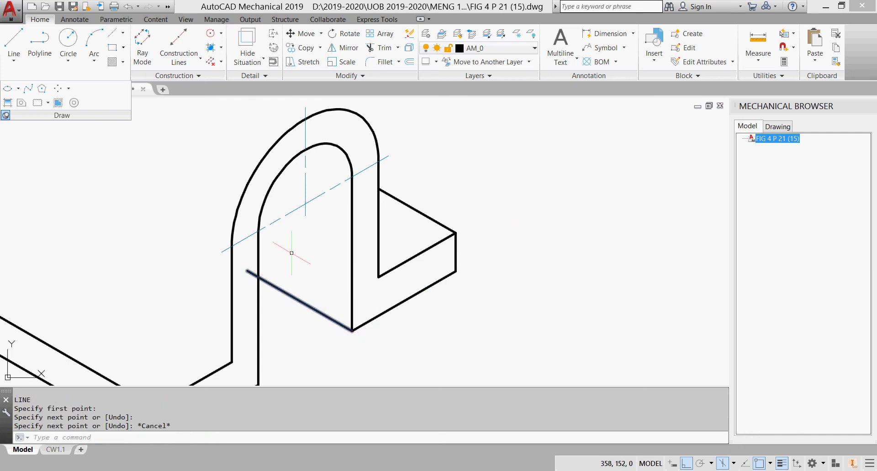
pyautogui.write('TR')
pyautogui.press('Return')
pyautogui.press('Return')
pyautogui.click(256, 273)
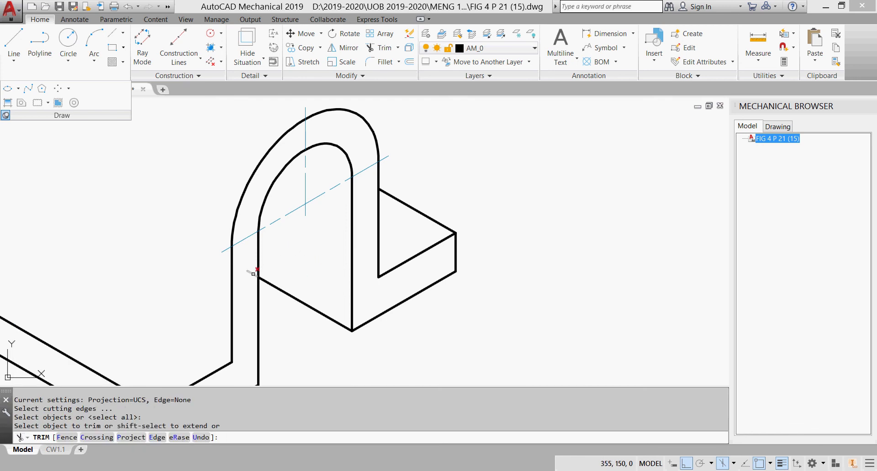
pyautogui.press('Escape')
# - Switch to the top isoplane and add a 30° construction line through the midpoint of the base's upper left edge
pyautogui.scroll(-2, 253, 274)
pyautogui.scroll(-3, 253, 275)
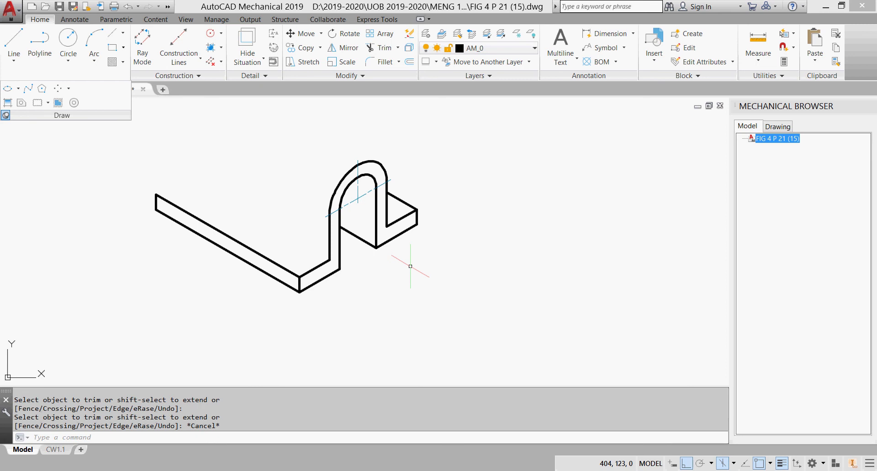
pyautogui.press('F5')
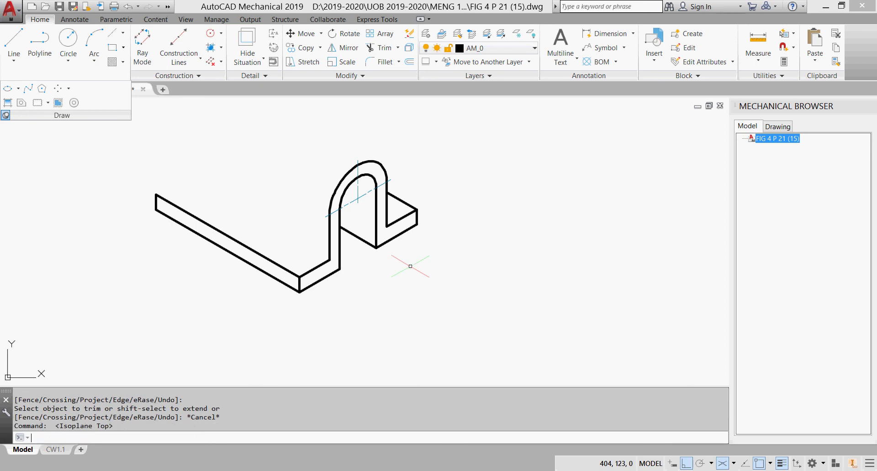
pyautogui.moveTo(410, 266); pyautogui.dragTo(418, 289, button='middle')
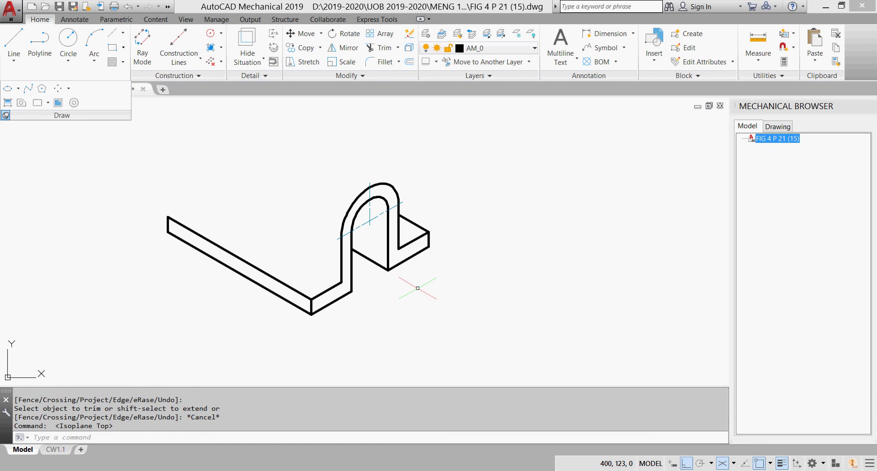
pyautogui.click(192, 64)
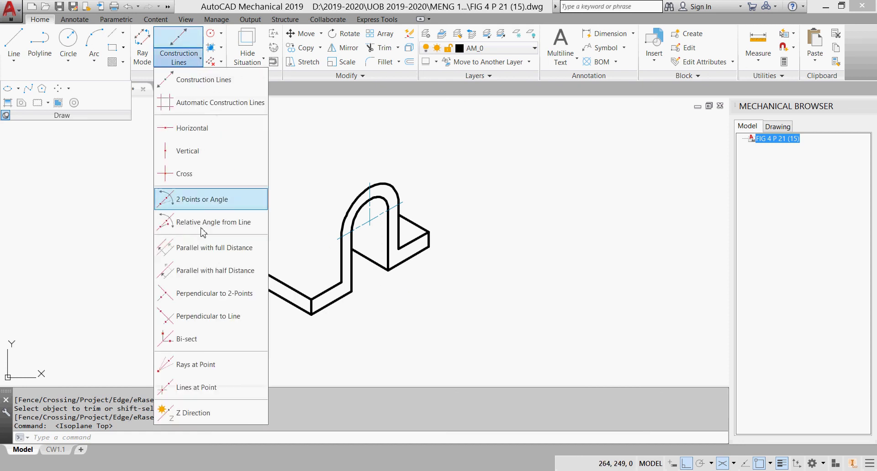
pyautogui.click(205, 388)
pyautogui.click(237, 259)
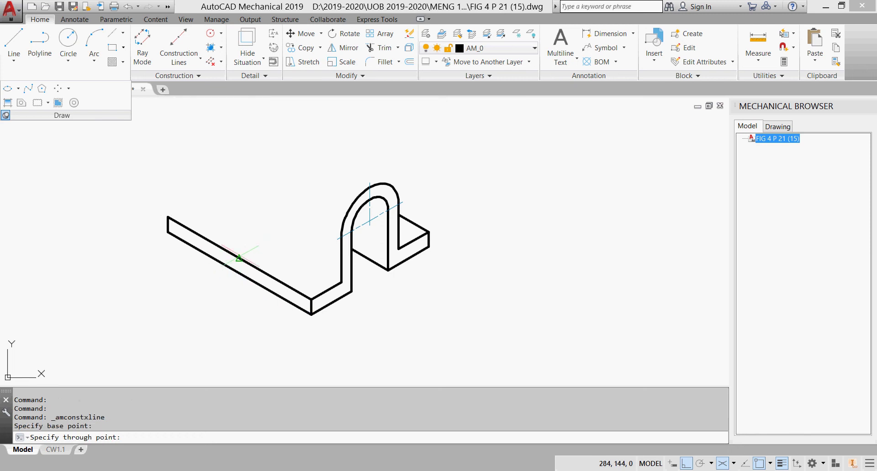
pyautogui.click(308, 223)
pyautogui.press('Escape')
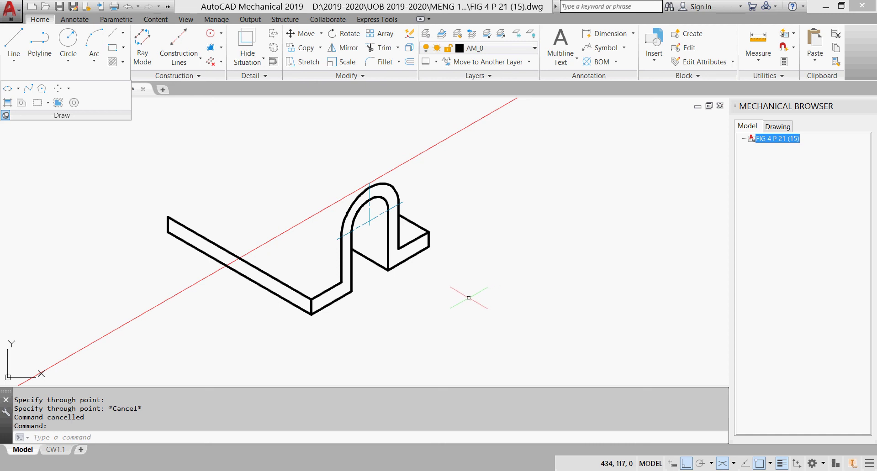
# - Draw the base's back edge 90 long from the upper back-left corner along the 30° direction
pyautogui.click(12, 46)
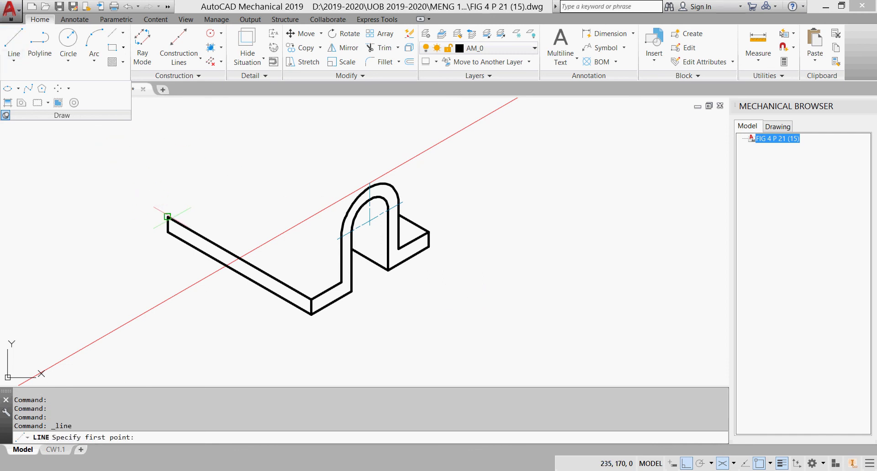
pyautogui.click(168, 217)
pyautogui.write('90')
pyautogui.press('Return')
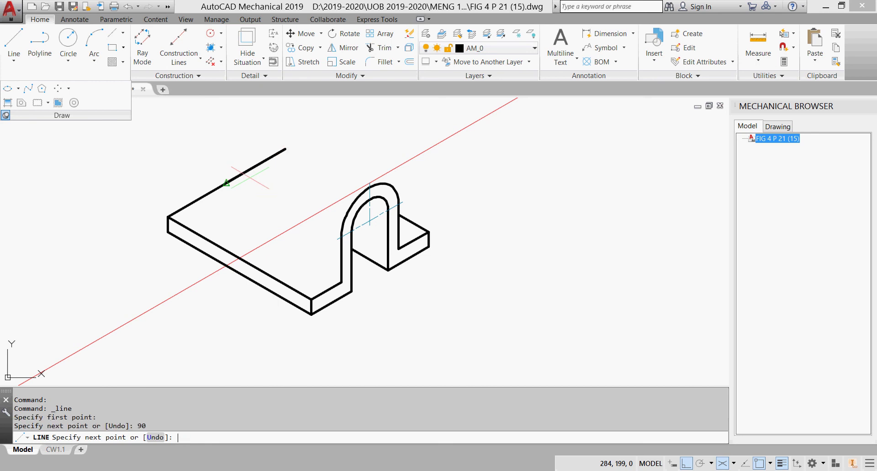
pyautogui.press('Escape')
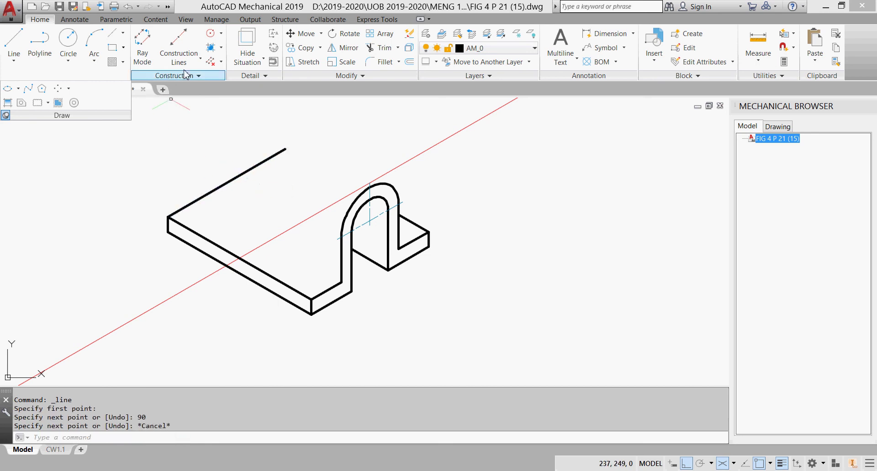
# - Add a construction line through the midpoint of the base's back edge, parallel to the 110 side
pyautogui.click(179, 57)
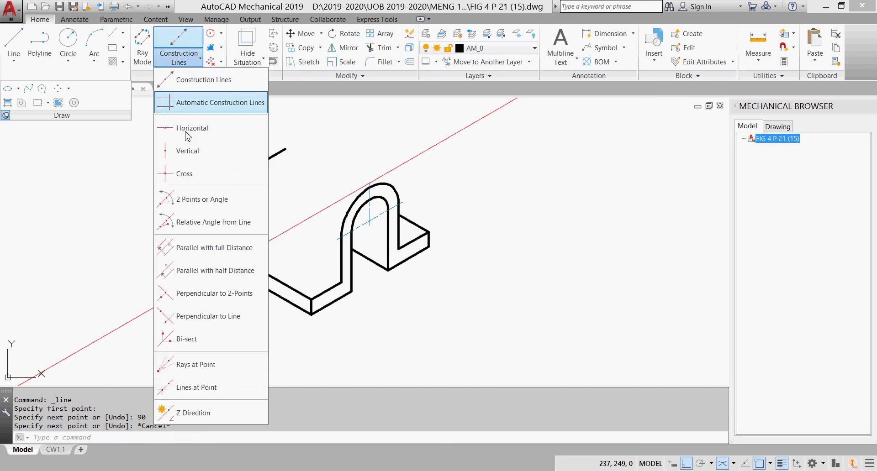
pyautogui.click(197, 388)
pyautogui.click(228, 183)
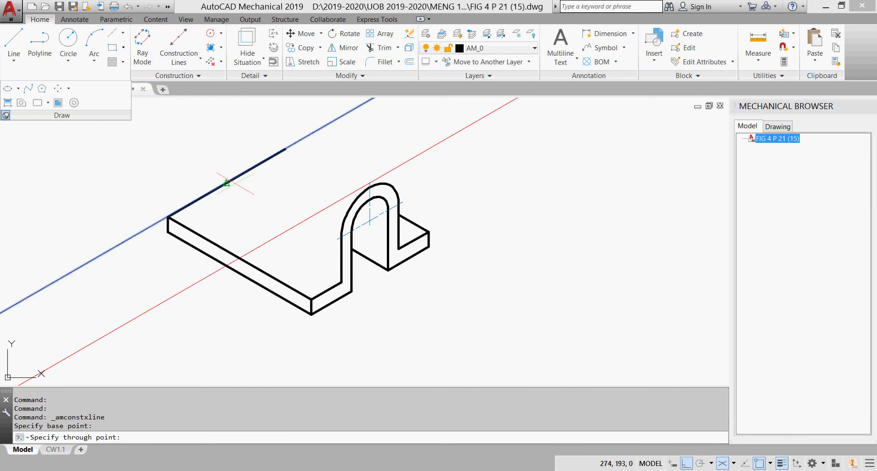
pyautogui.click(478, 328)
pyautogui.press('Escape')
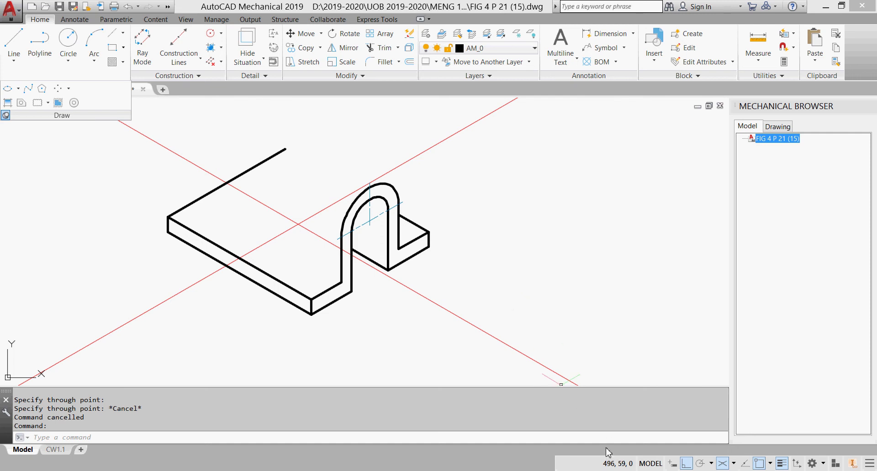
# - Check the cylinder radius in fig4 p21(15).bmp and draw a radius 30 isocircle centred on the crossing of the two construction lines
pyautogui.moveTo(612, 470)
pyautogui.click(607, 427)
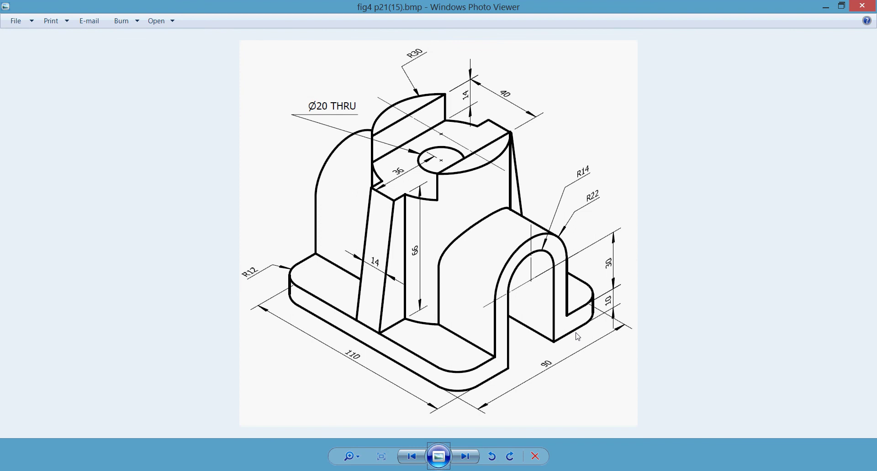
pyautogui.hotkey('alt', 'Tab')
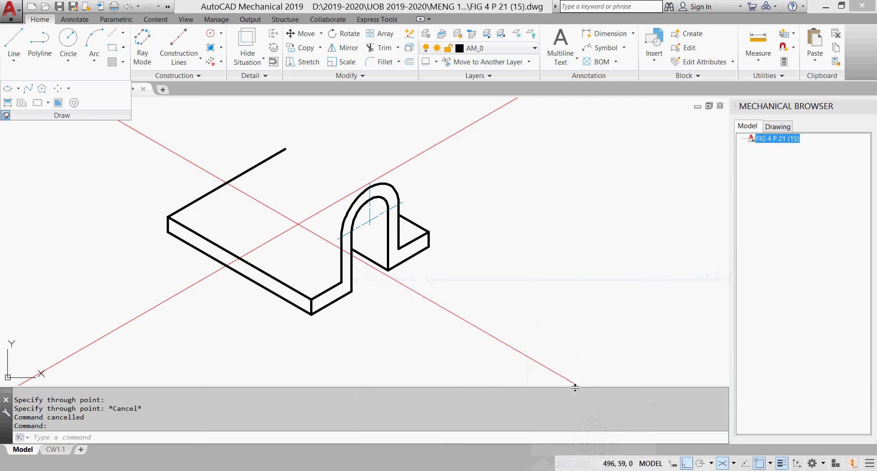
pyautogui.click(18, 88)
pyautogui.click(16, 131)
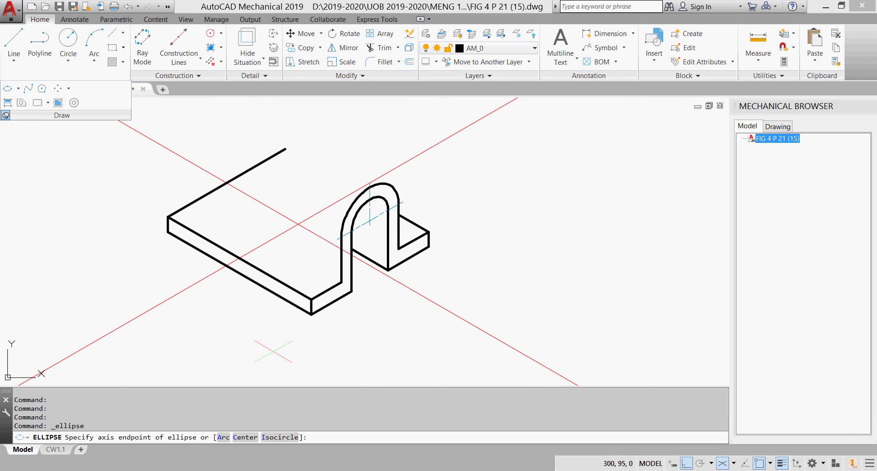
pyautogui.click(281, 437)
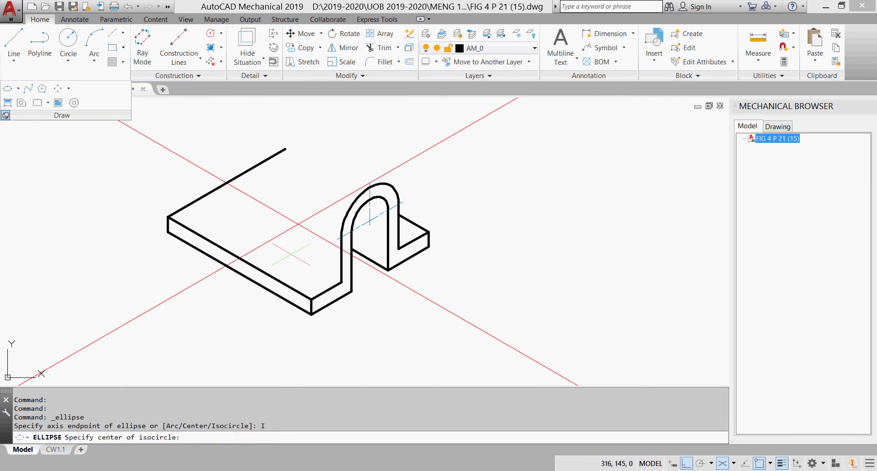
pyautogui.click(298, 225)
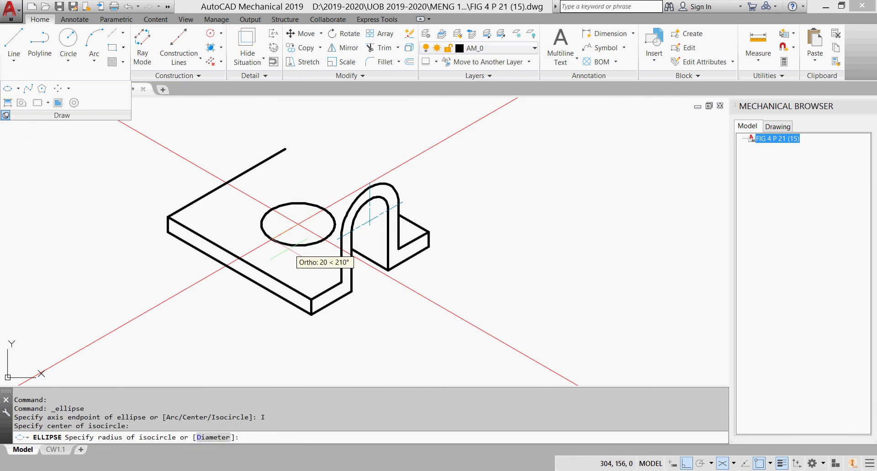
pyautogui.press('Return')
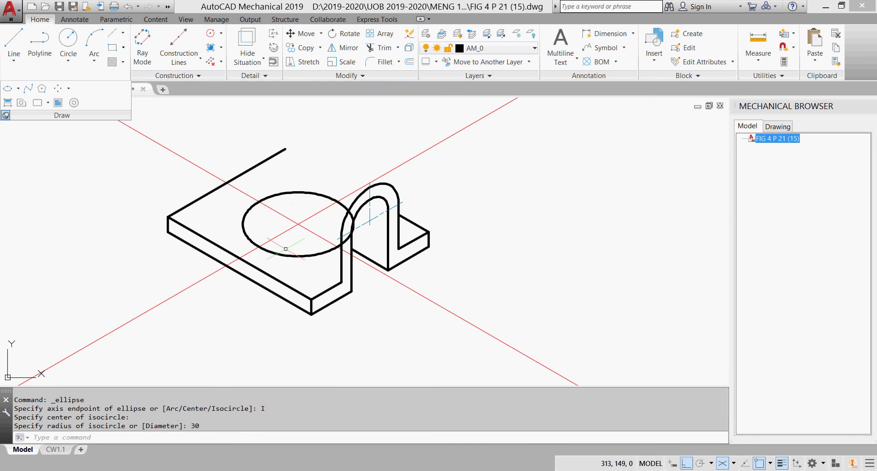
pyautogui.press('Escape')
# - Switch to the right isoplane and copy the isocircle 66 vertically upward from its centre
pyautogui.write('CO')
pyautogui.press('Return')
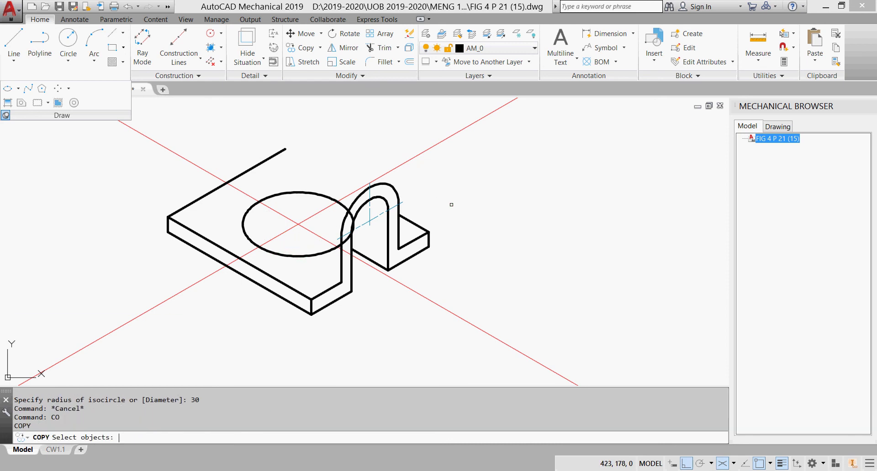
pyautogui.click(311, 255)
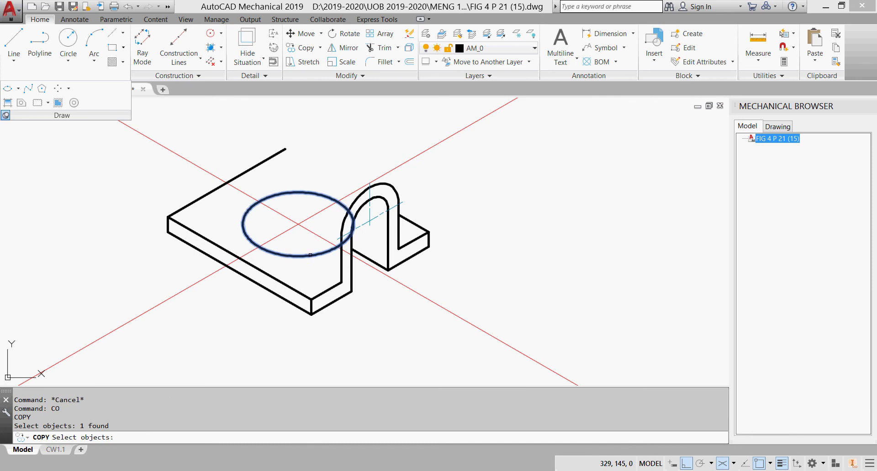
pyautogui.press('Return')
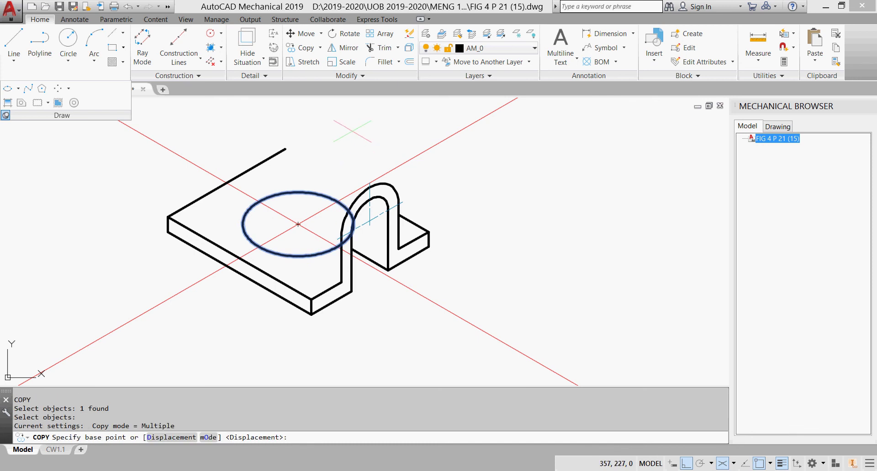
pyautogui.press('F5')
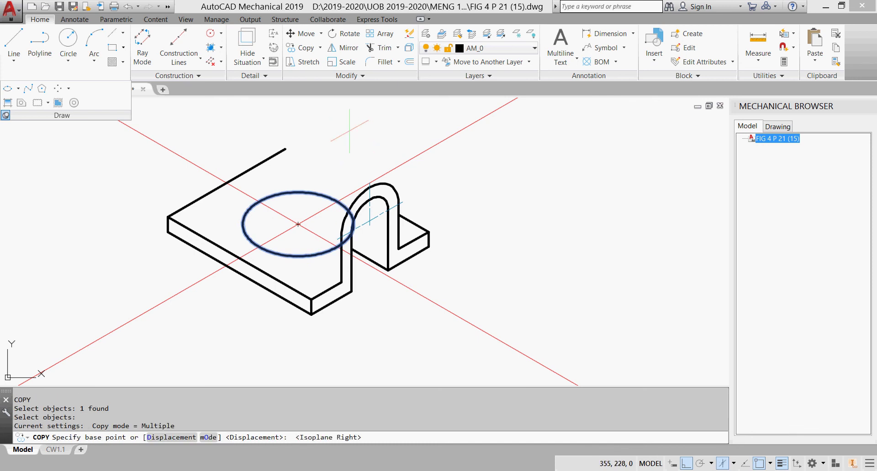
pyautogui.click(298, 225)
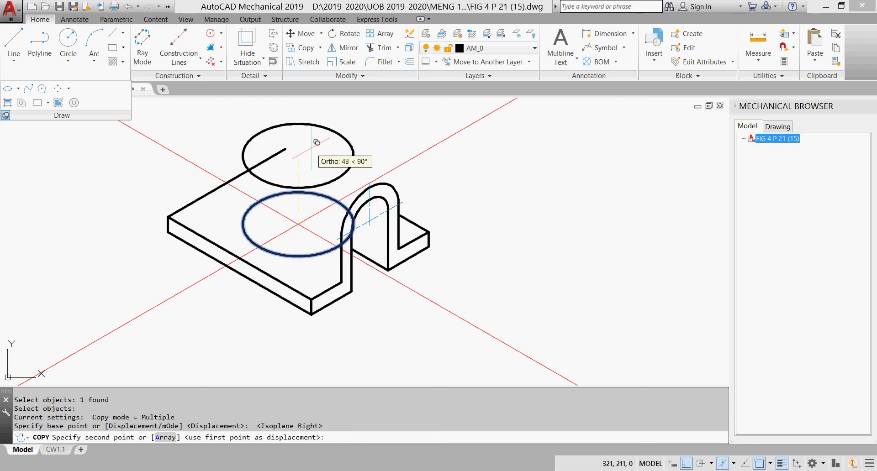
pyautogui.write('66')
pyautogui.press('Return')
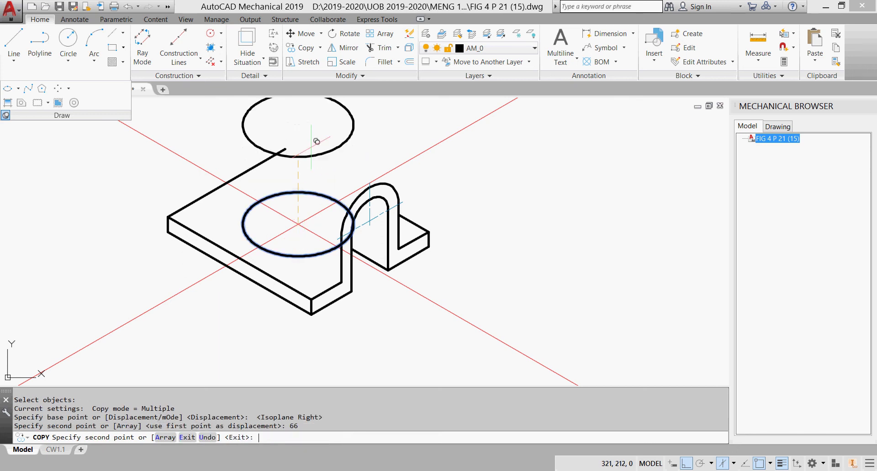
pyautogui.press('Escape')
# - Copy the raised isocircle another 14 vertically upward to form the top rim of the cylinder
pyautogui.moveTo(394, 137); pyautogui.dragTo(393, 189, button='middle')
pyautogui.press('Return')
pyautogui.click(354, 196)
pyautogui.press('Return')
pyautogui.click(373, 192)
pyautogui.write('14')
pyautogui.press('Return')
pyautogui.press('Escape')
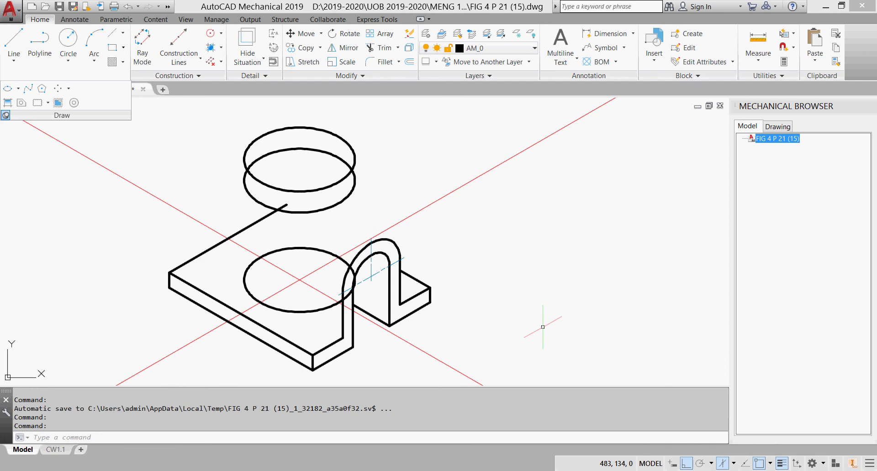
# - Consult the reference drawing and add a left-isoplane construction line through the foot of the arch's outer left leg, parallel to the 110 side
pyautogui.click(583, 470)
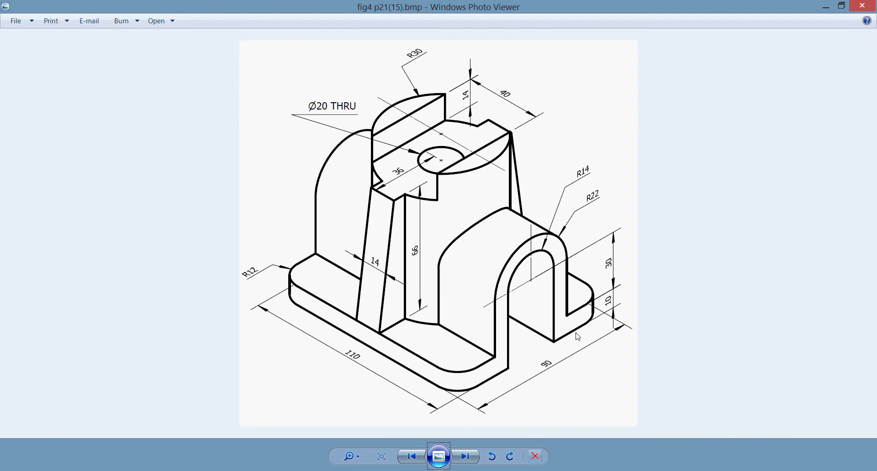
pyautogui.hotkey('alt', 'Tab')
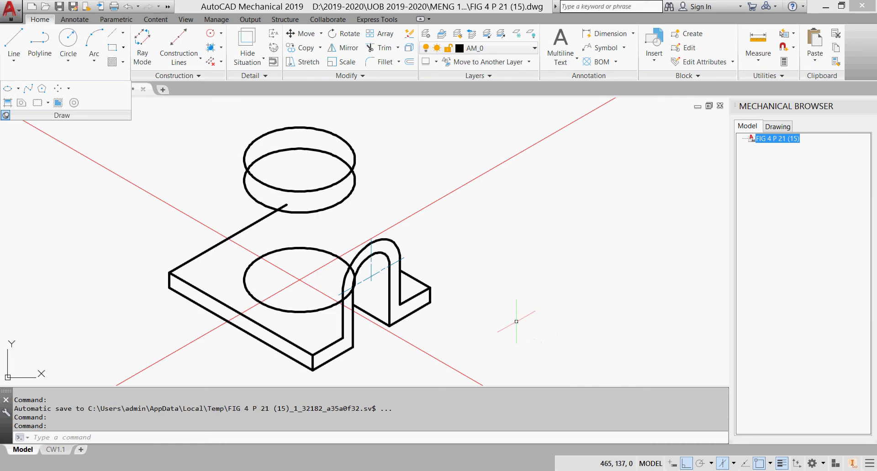
pyautogui.click(178, 63)
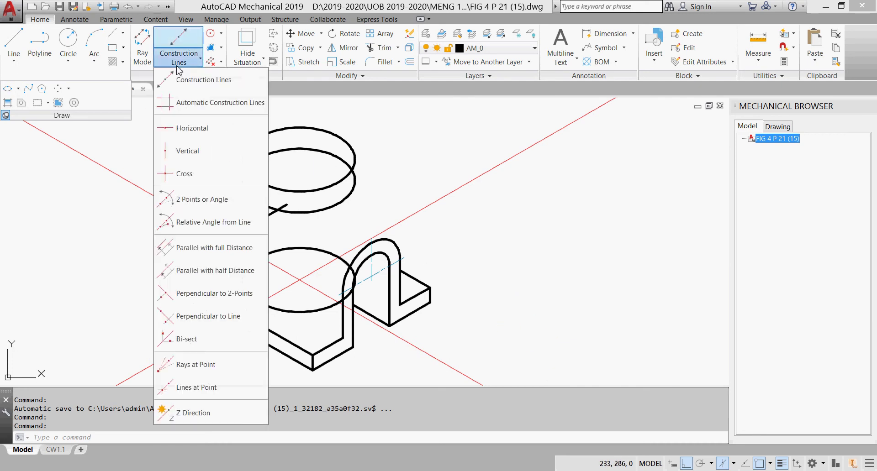
pyautogui.click(205, 386)
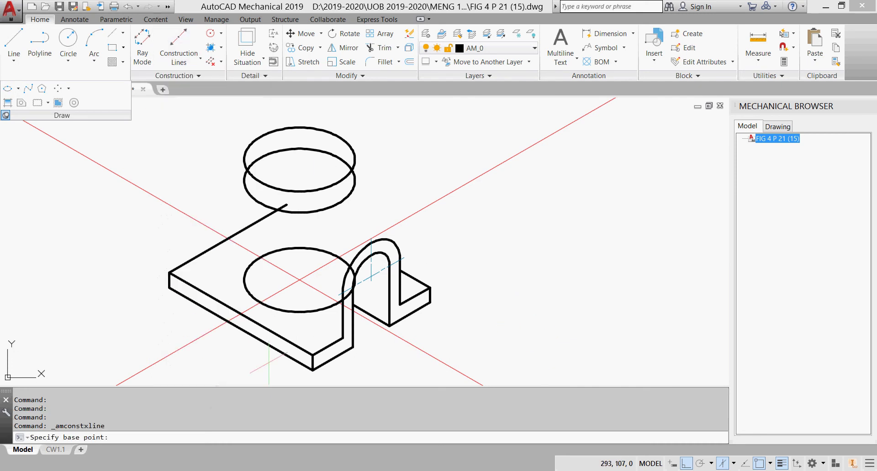
pyautogui.click(329, 333)
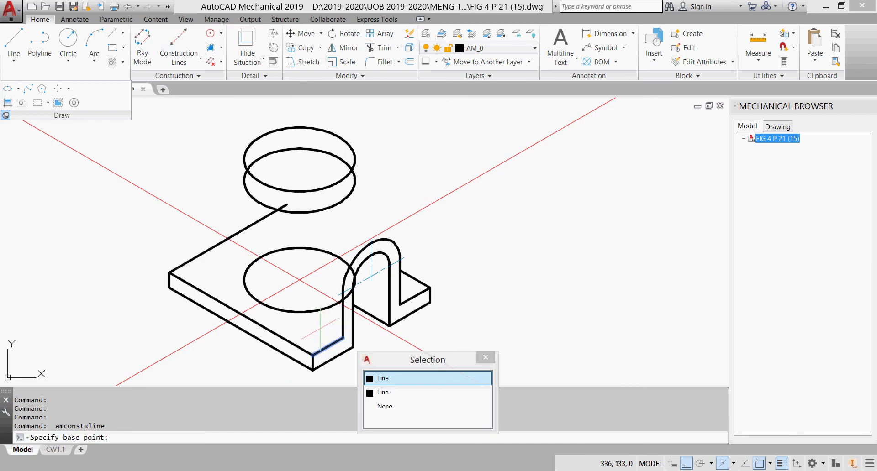
pyautogui.click(342, 338)
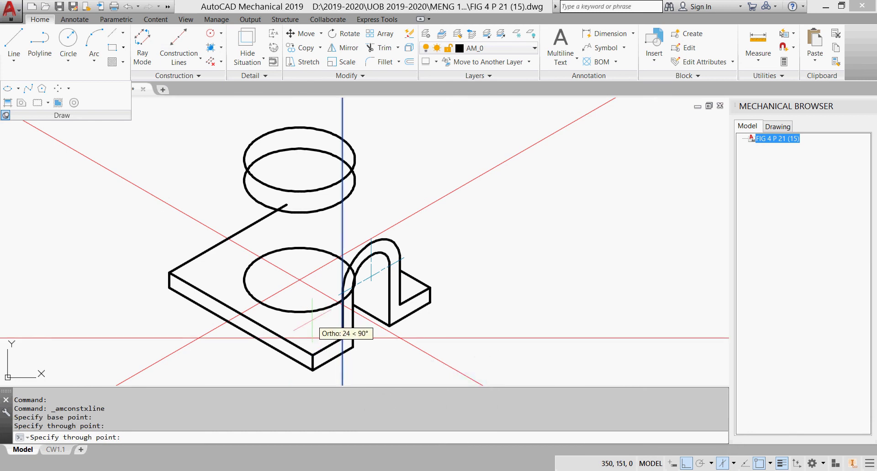
pyautogui.press('F5')
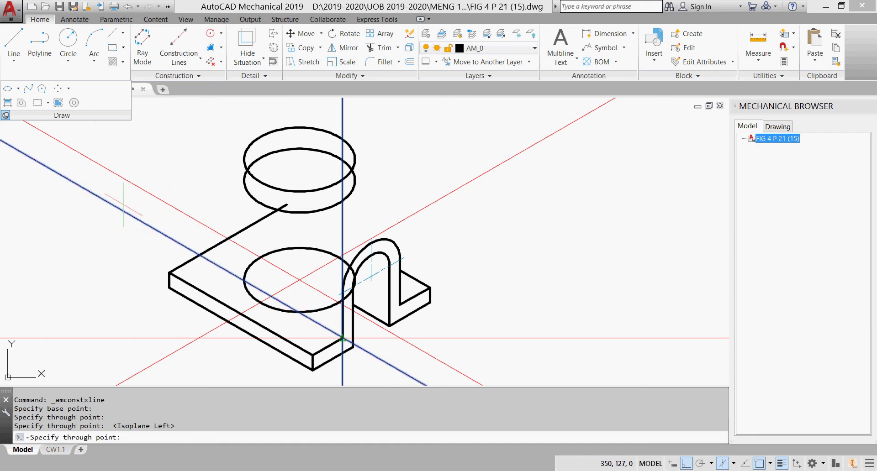
pyautogui.press('Escape')
# - Erase the stray horizontal construction line and the two construction lines crossing at the cylinder's base centre
pyautogui.click(134, 329)
pyautogui.click(123, 338)
pyautogui.press('Delete')
pyautogui.moveTo(144, 297); pyautogui.dragTo(110, 260, button='middle')
pyautogui.click(254, 237)
pyautogui.click(246, 247)
pyautogui.press('Delete')
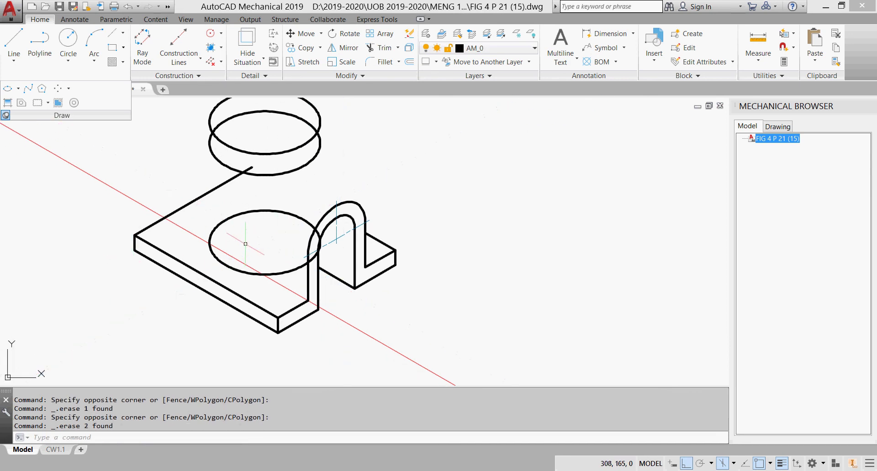
# - Add vertical construction lines at the base isocircle's lowest point and where the slanted construction line crosses the isocircle
pyautogui.scroll(4, 292, 297)
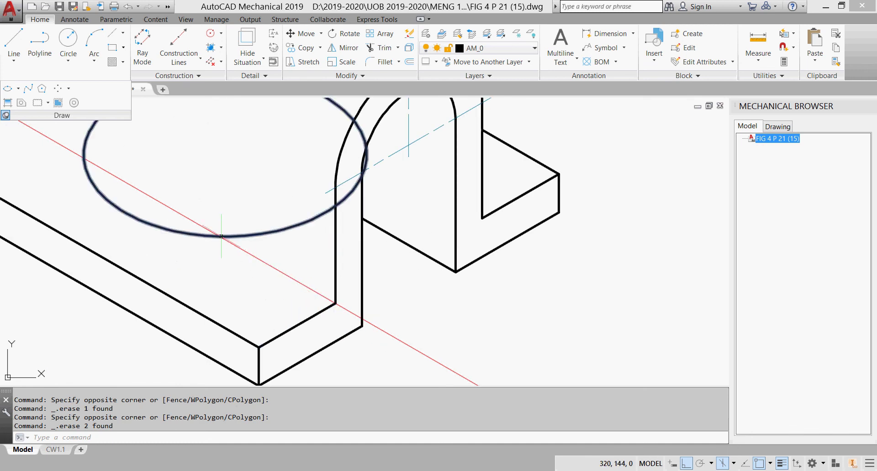
pyautogui.scroll(-4, 222, 236)
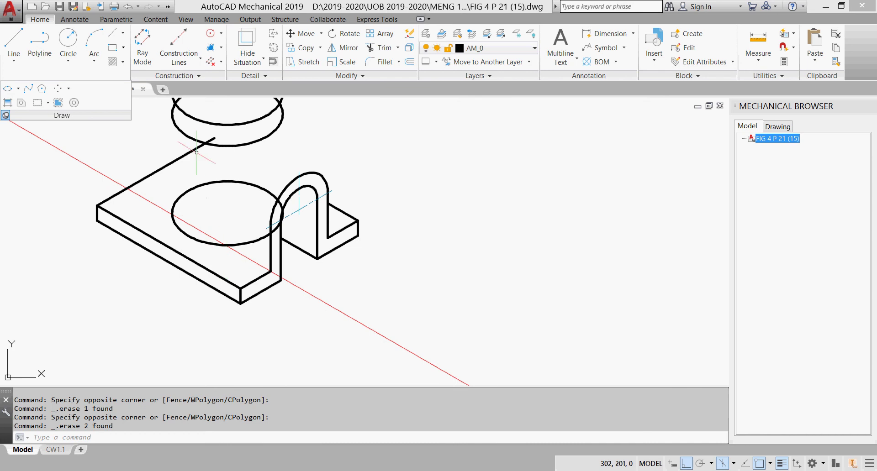
pyautogui.click(178, 58)
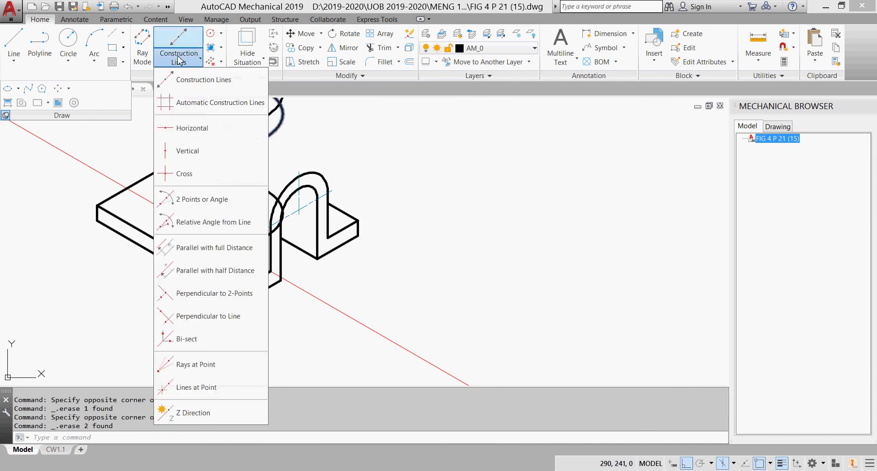
pyautogui.click(182, 151)
pyautogui.click(227, 245)
pyautogui.scroll(4, 222, 233)
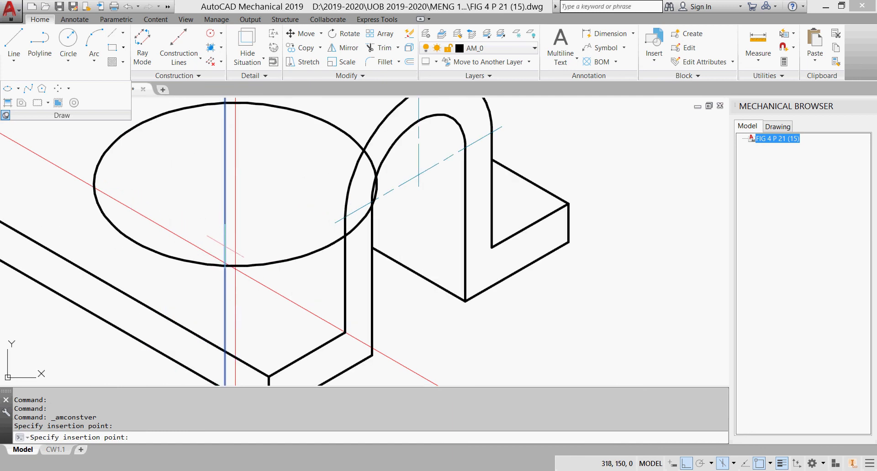
pyautogui.scroll(4, 221, 242)
pyautogui.click(243, 292)
pyautogui.press('Escape')
# - Erase the vertical construction line at the base isocircle's lowest point
pyautogui.click(286, 240)
pyautogui.click(253, 252)
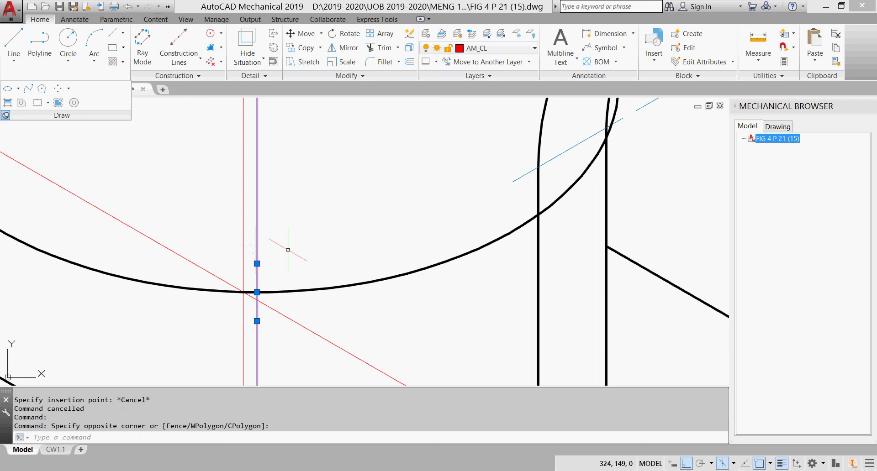
pyautogui.press('Delete')
pyautogui.scroll(-2, 289, 243)
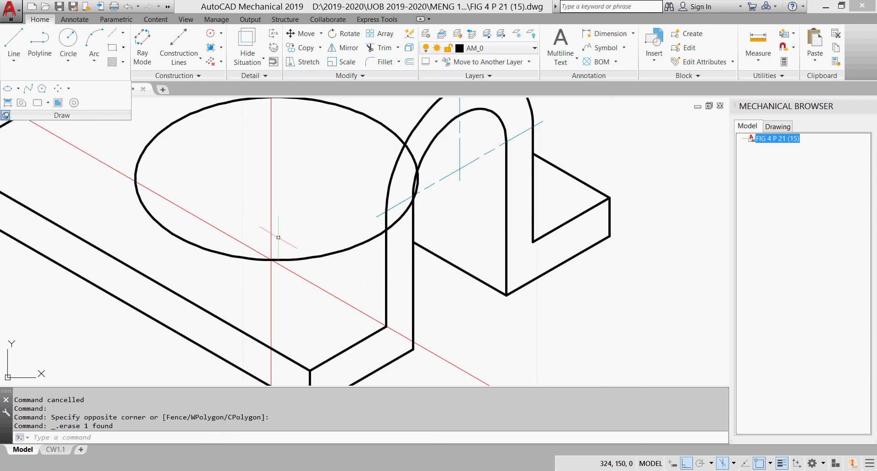
# - Add a 150° construction line through the left end of the outer arch curve
pyautogui.click(183, 61)
pyautogui.click(192, 152)
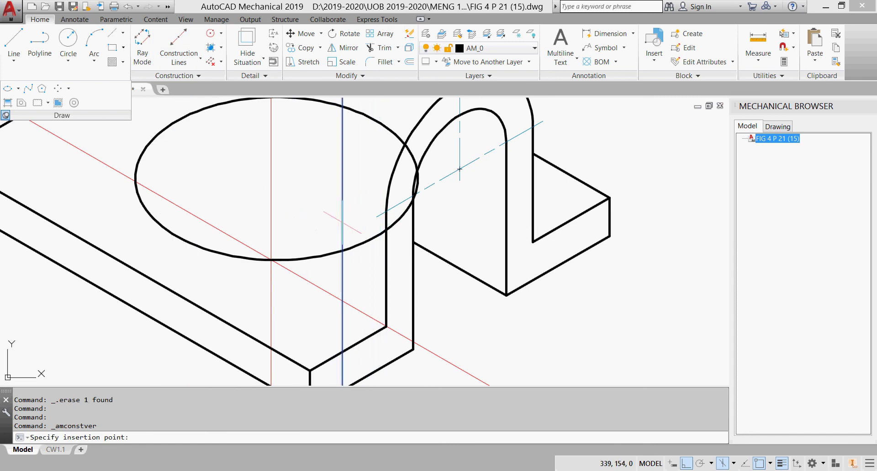
pyautogui.click(184, 63)
pyautogui.click(192, 387)
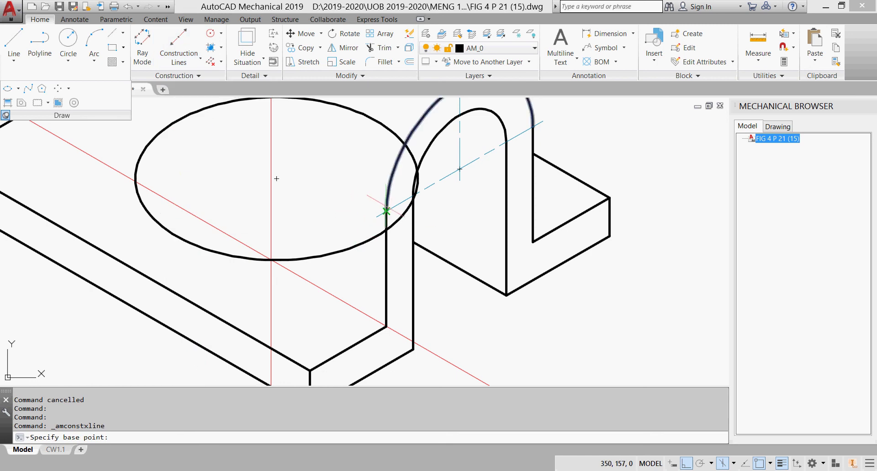
pyautogui.click(386, 211)
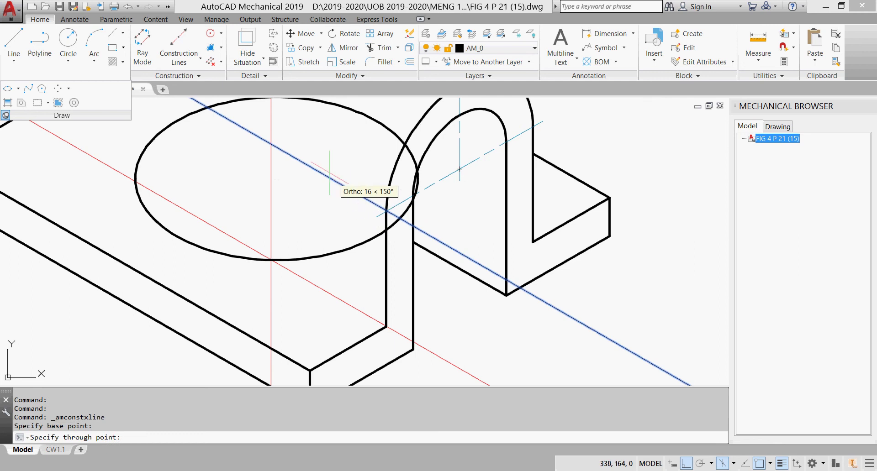
pyautogui.click(296, 142)
pyautogui.press('Escape')
pyautogui.scroll(-3, 300, 140)
pyautogui.moveTo(337, 194); pyautogui.dragTo(340, 232, button='middle')
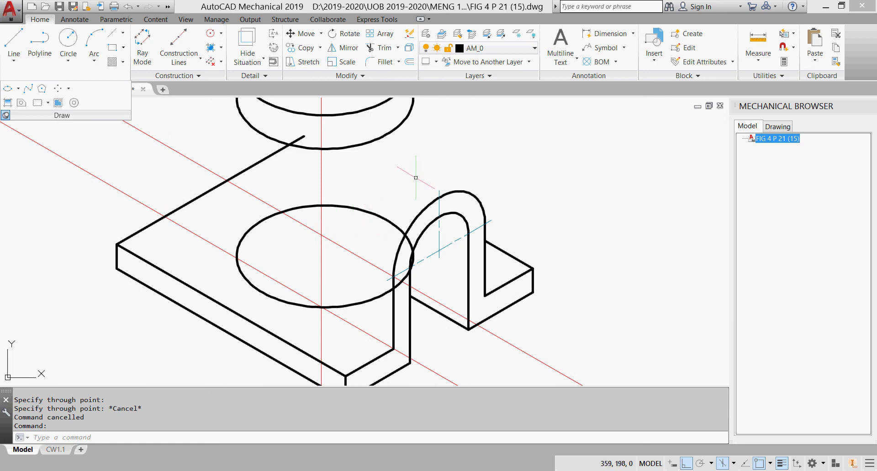
# - Copy the outer arch curve from its left end to the crossing of the vertical and upper slanted construction lines
pyautogui.press('Return')
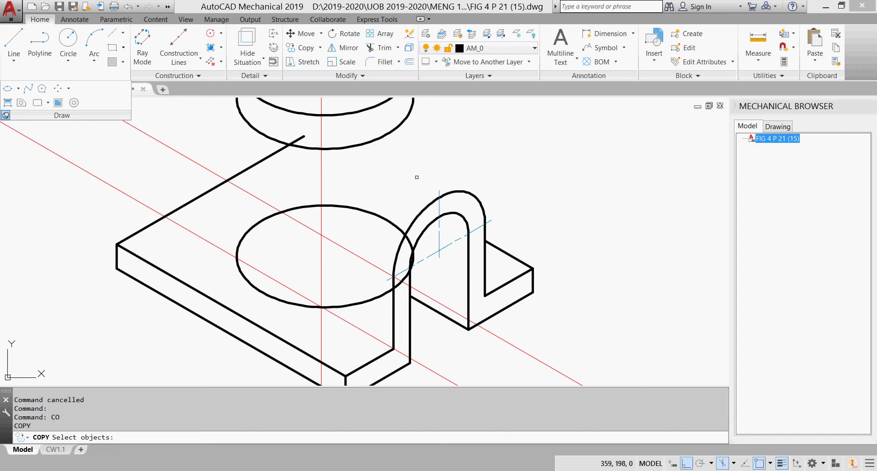
pyautogui.click(459, 191)
pyautogui.press('Return')
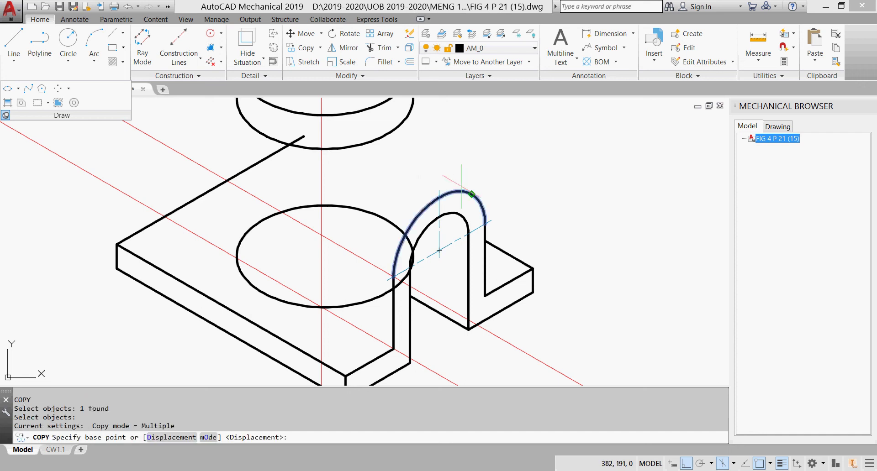
pyautogui.click(393, 276)
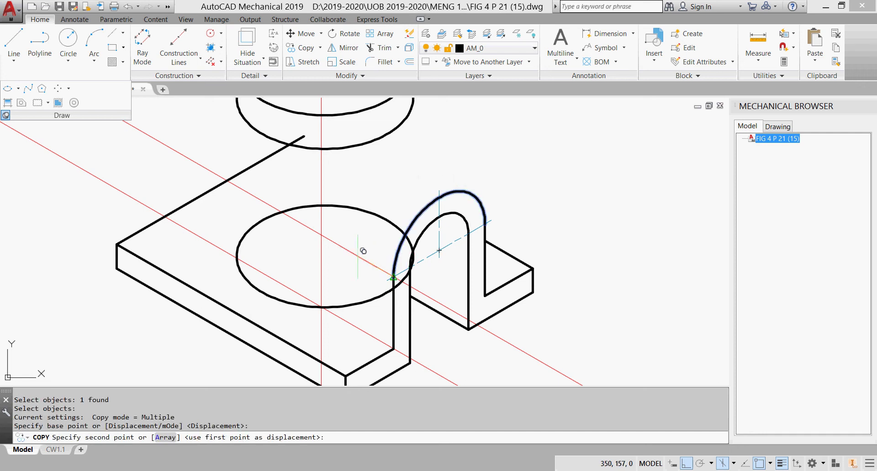
pyautogui.click(321, 236)
pyautogui.press('Escape')
# - Draw a vertical line from the copied arch curve's left end down to the base isocircle
pyautogui.write('l')
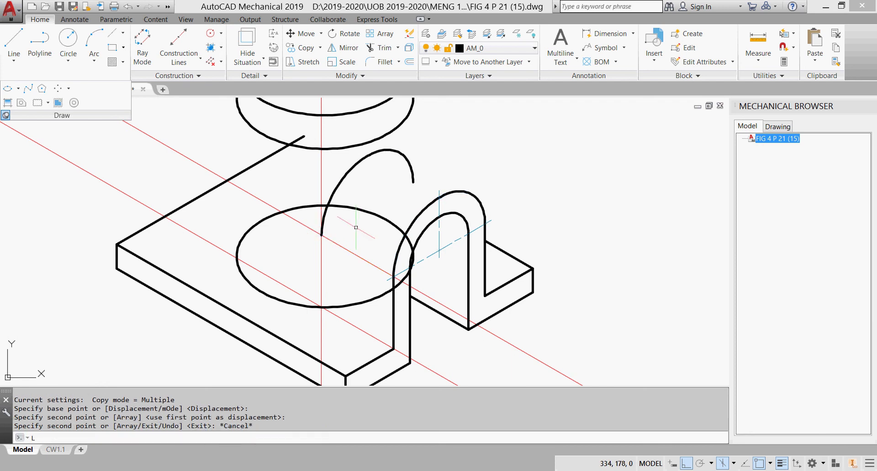
pyautogui.press('Return')
pyautogui.click(321, 236)
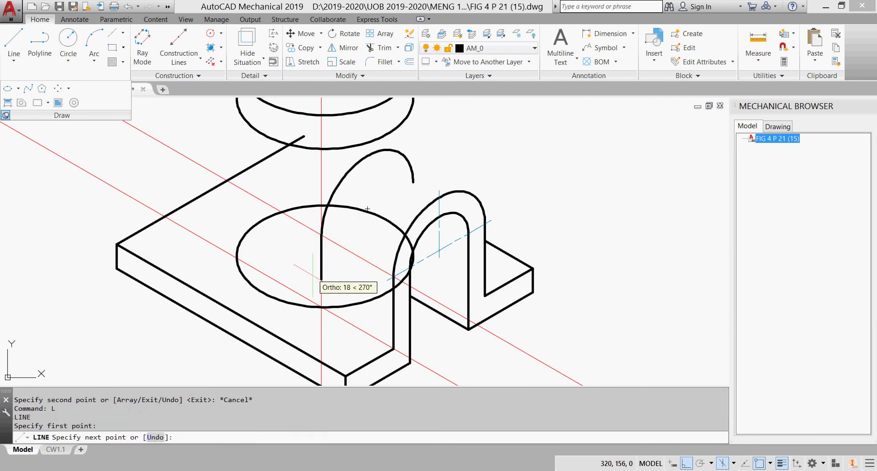
pyautogui.click(321, 307)
pyautogui.press('Escape')
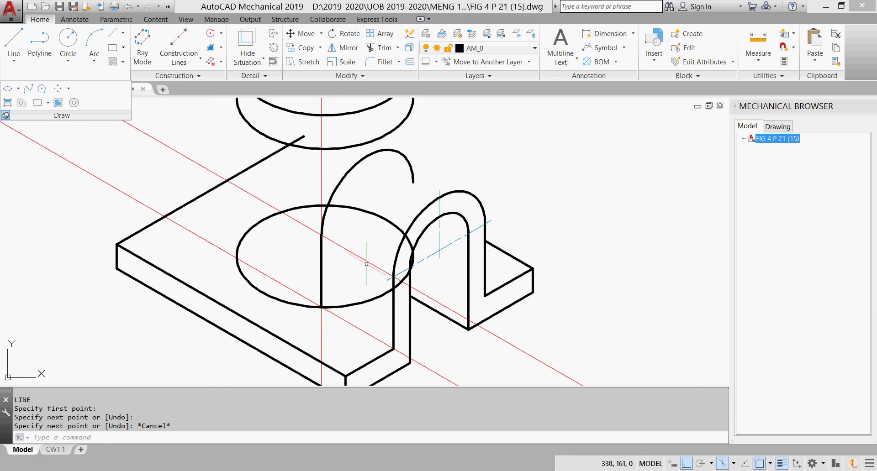
# - Draw a slanted edge line connecting the upper right of the outer arch curve to the copied arch curve behind it
pyautogui.moveTo(366, 261); pyautogui.dragTo(364, 328, button='middle')
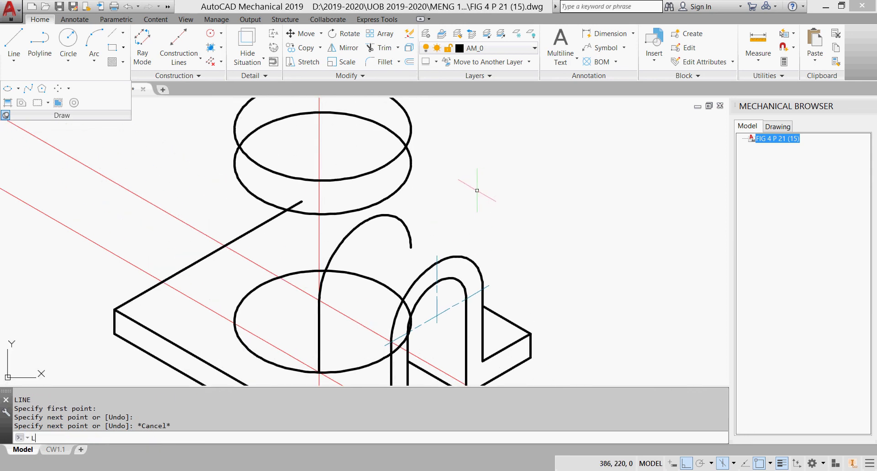
pyautogui.write('L')
pyautogui.press('Return')
pyautogui.click(469, 260)
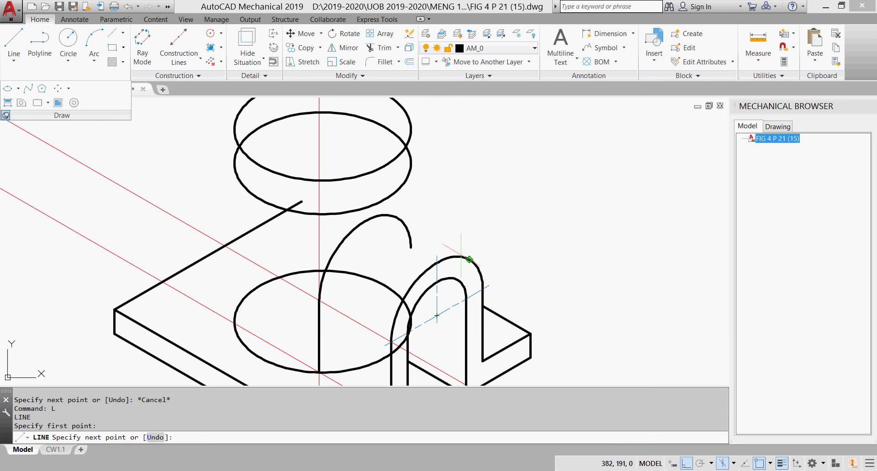
pyautogui.click(398, 218)
pyautogui.press('Escape')
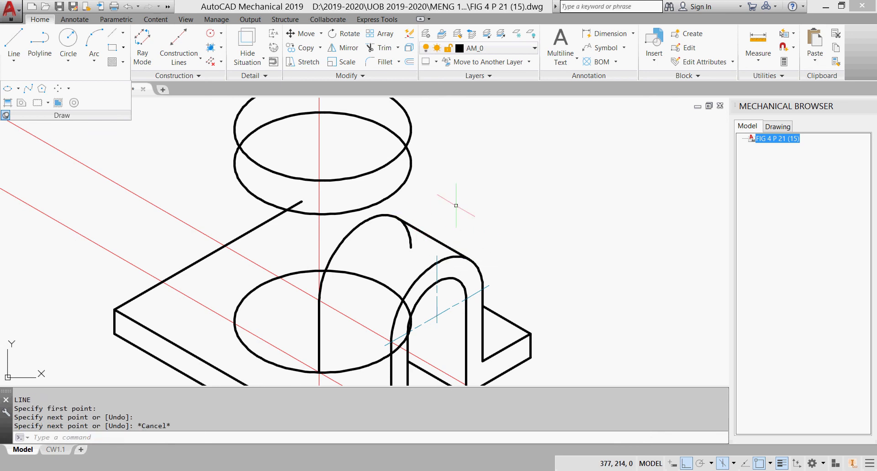
# - Trim the end of the copied arch curve that extends below the slanted edge line
pyautogui.write('TR')
pyautogui.press('Return')
pyautogui.press('Return')
pyautogui.click(411, 238)
pyautogui.press('Escape')
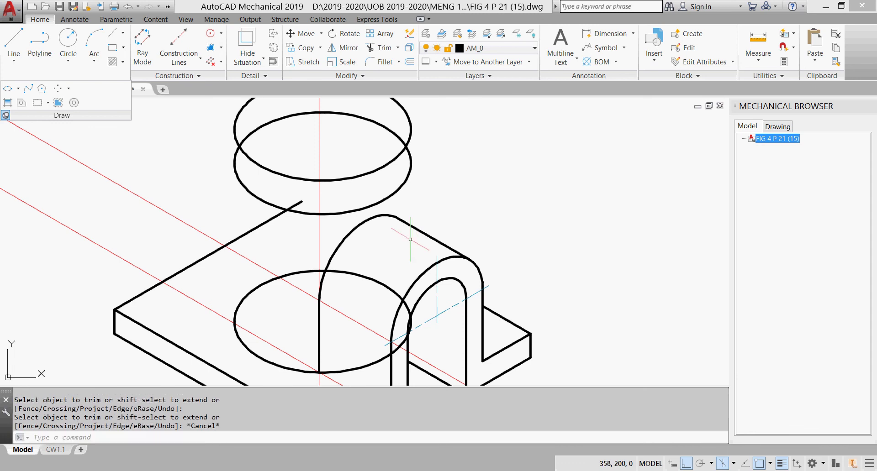
# - Draw a vertical line from the right quadrant of the cylinder's second isocircle down past the arch's slanted edge
pyautogui.scroll(-2, 410, 240)
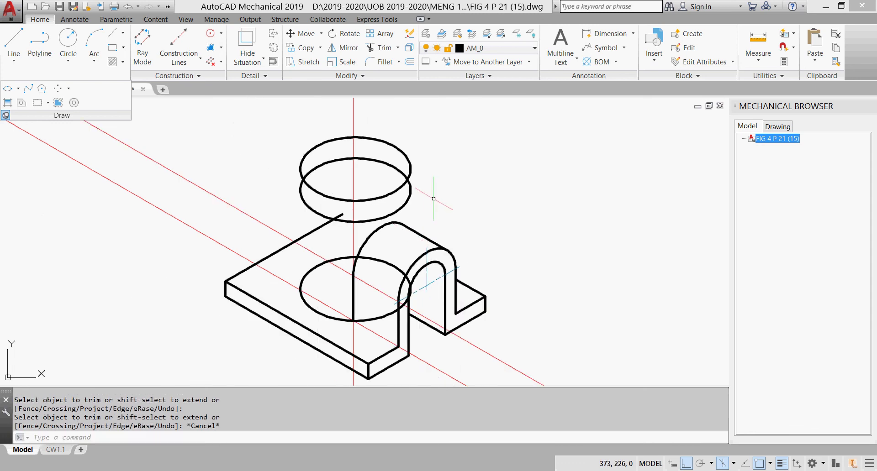
pyautogui.write('L')
pyautogui.press('Return')
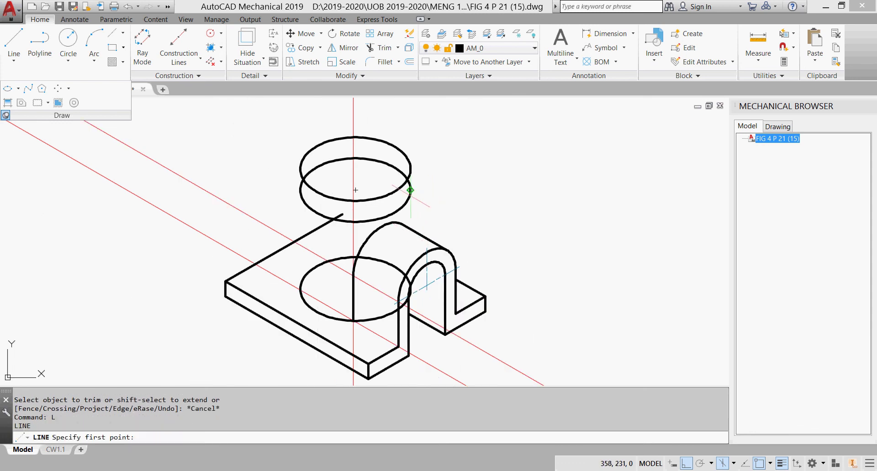
pyautogui.click(411, 190)
pyautogui.click(410, 244)
pyautogui.press('Escape')
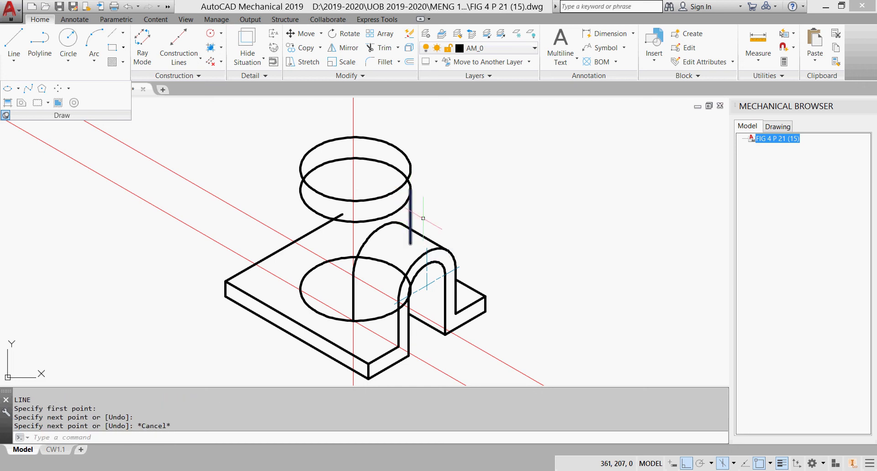
# - Trim the part of the cylinder's vertical side line below the arch's slanted edge
pyautogui.write('TR')
pyautogui.press('Return')
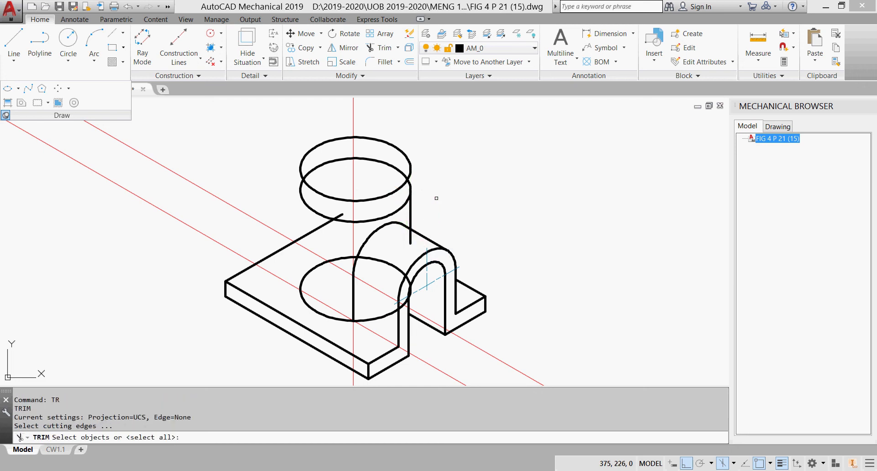
pyautogui.press('Return')
pyautogui.click(412, 237)
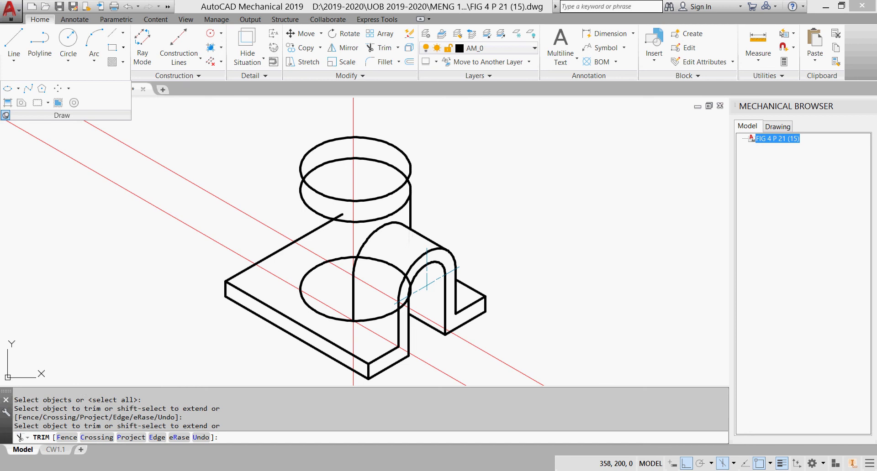
pyautogui.press('Escape')
# - Trim away the right half of the base isocircle, using the vertical construction line as the cutting edge
pyautogui.scroll(-2, 425, 213)
pyautogui.moveTo(423, 206); pyautogui.dragTo(420, 188, button='middle')
pyautogui.scroll(2, 420, 187)
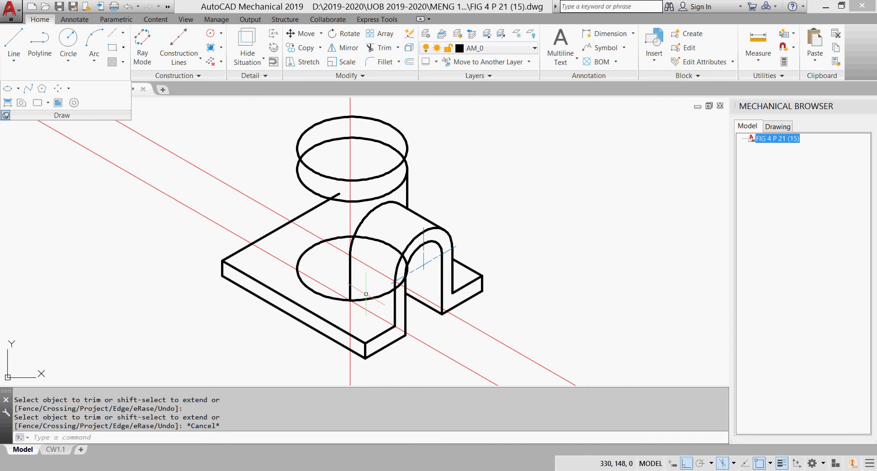
pyautogui.write('TR')
pyautogui.press('Return')
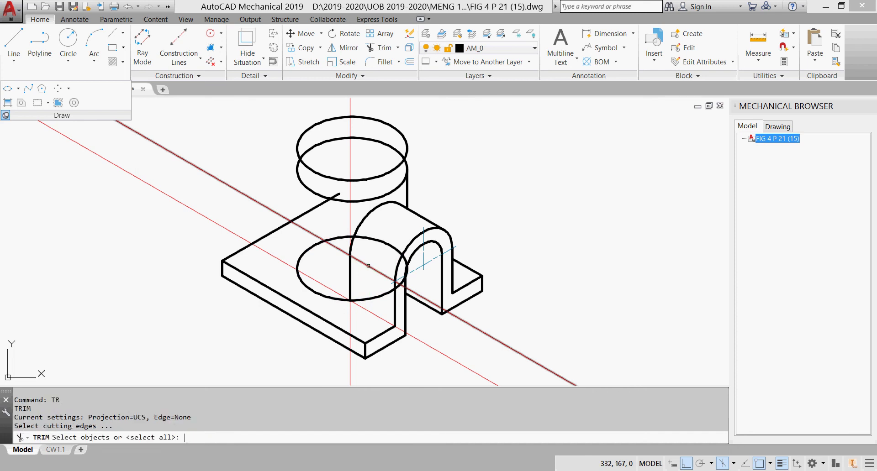
pyautogui.click(350, 233)
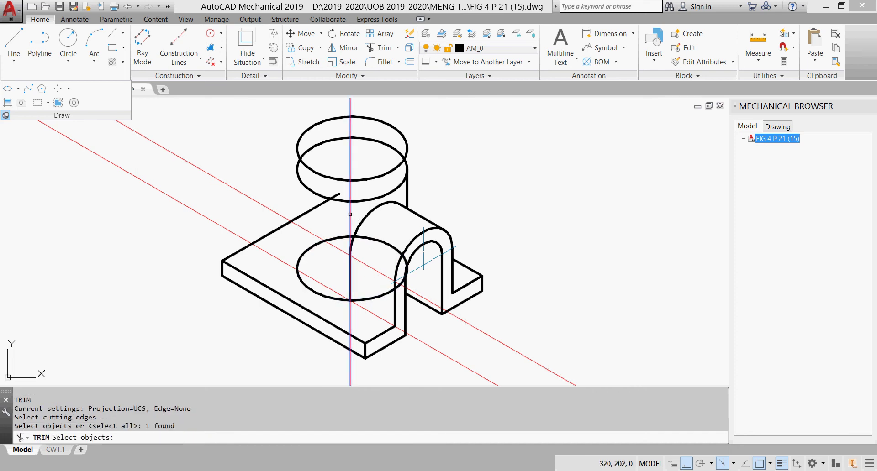
pyautogui.press('Return')
pyautogui.click(370, 214)
pyautogui.click(397, 280)
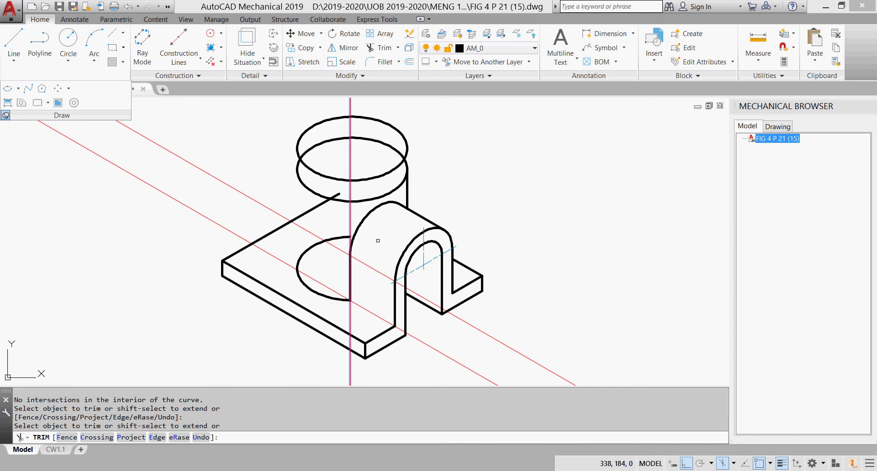
pyautogui.press('Escape')
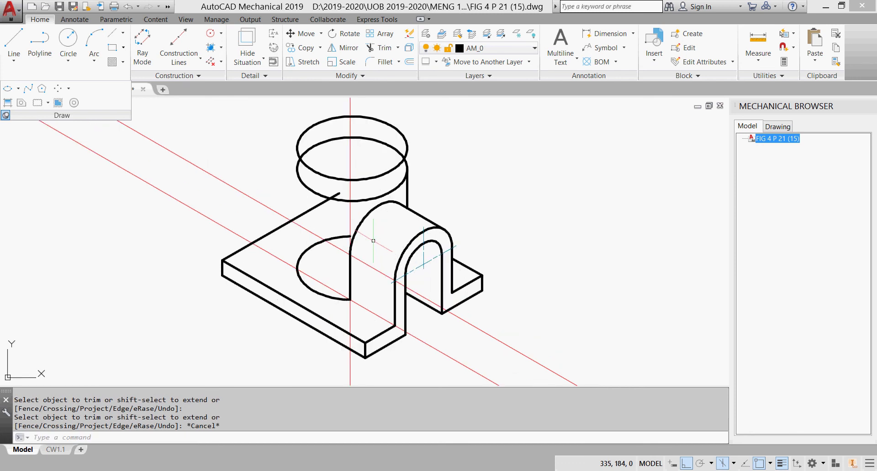
# - Draw a line from the lower end of the trimmed base isocircle to the foot of the arch's outer left leg
pyautogui.write('L')
pyautogui.press('Return')
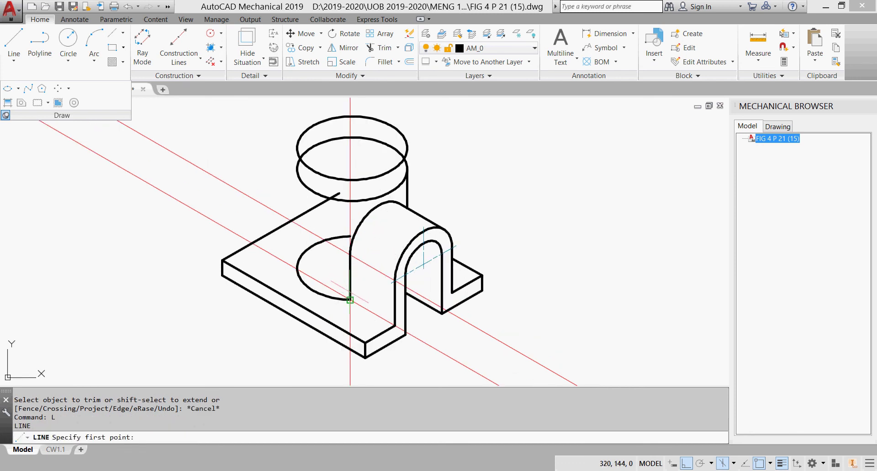
pyautogui.click(350, 300)
pyautogui.click(395, 327)
pyautogui.press('Escape')
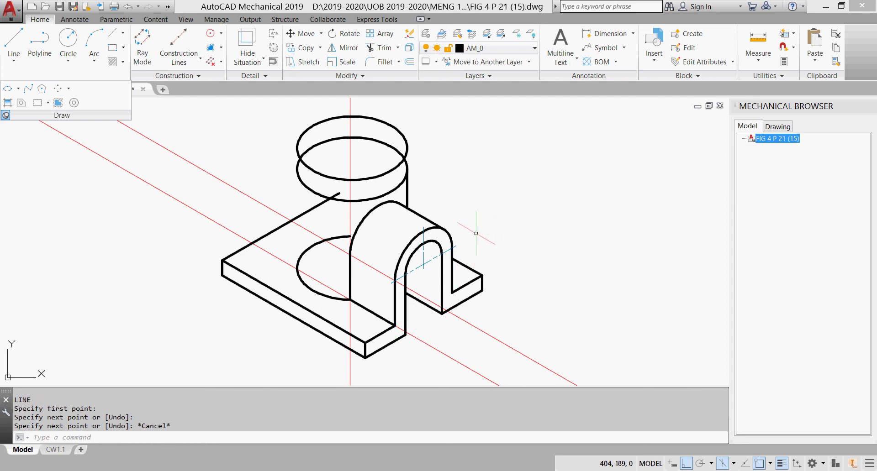
pyautogui.click(455, 350)
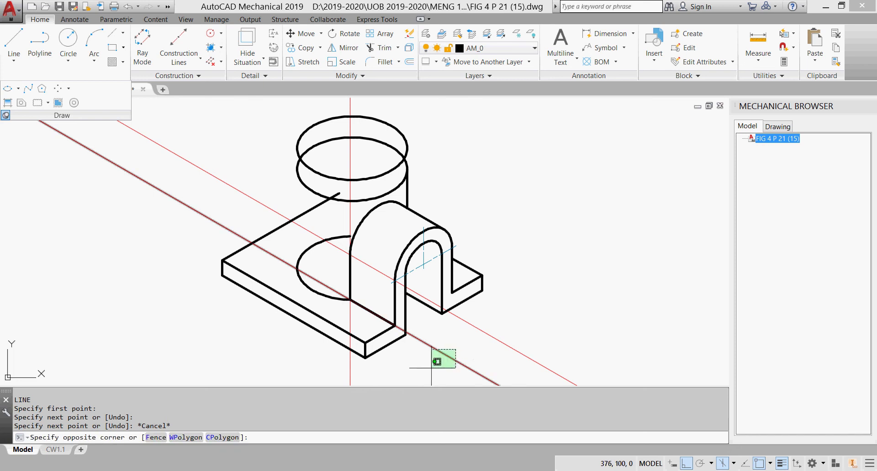
pyautogui.click(431, 368)
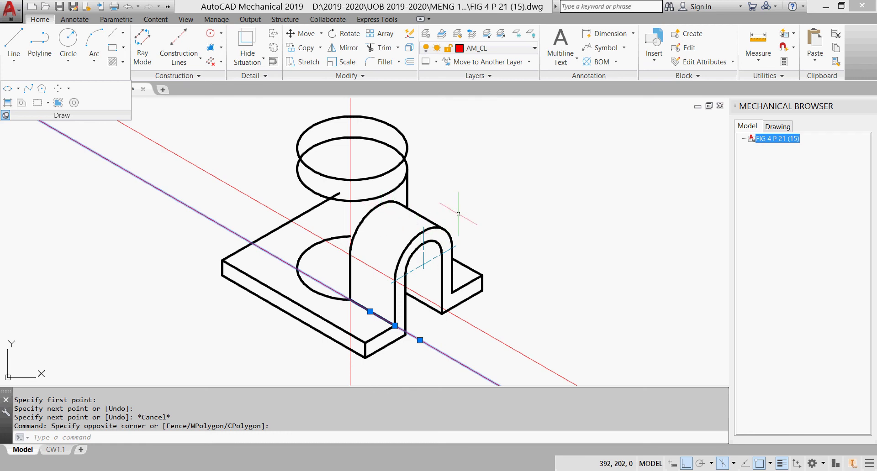
pyautogui.press('Escape')
# - Erase all construction lines, and add new ones at 30° and 330° through the center of the cylinder's second isocircle
pyautogui.moveTo(447, 215); pyautogui.dragTo(463, 251, button='middle')
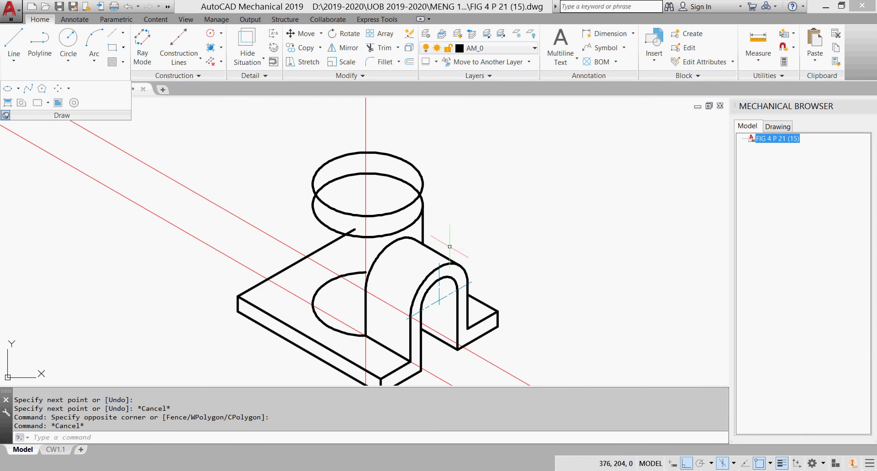
pyautogui.click(210, 61)
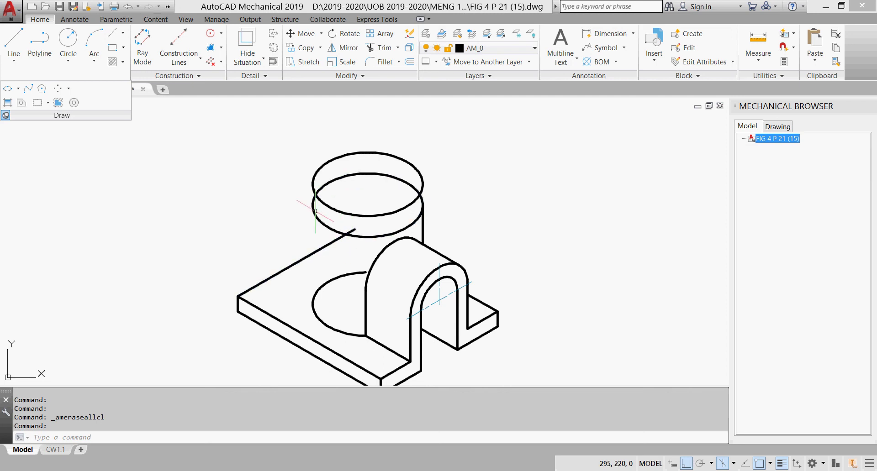
pyautogui.click(187, 65)
pyautogui.click(203, 387)
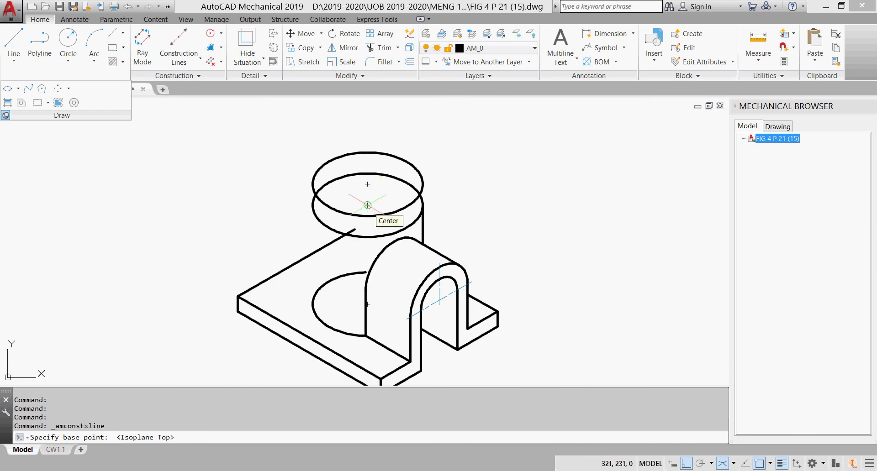
pyautogui.click(368, 205)
pyautogui.click(448, 160)
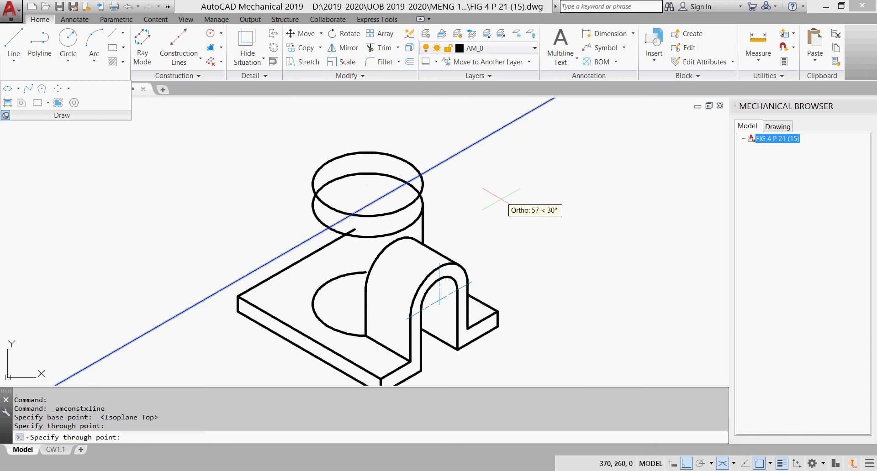
pyautogui.click(510, 244)
pyautogui.press('Escape')
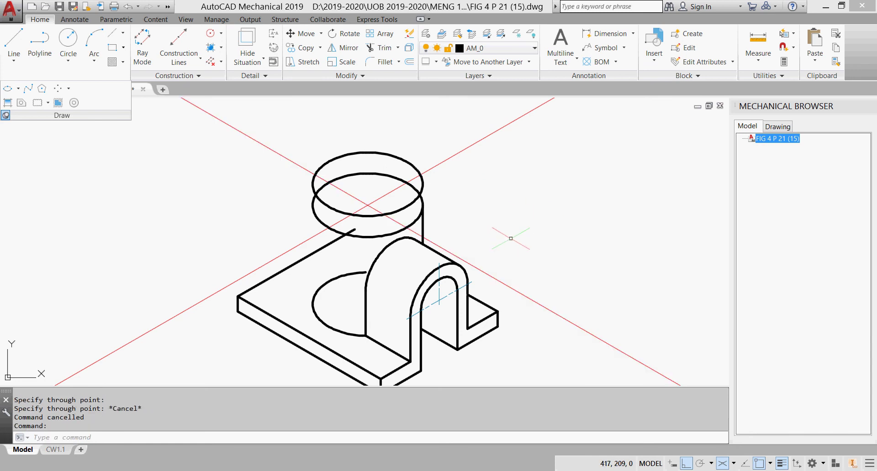
# - Copy the 30° construction line 7 units to each side along the other isometric axis
pyautogui.write('CO')
pyautogui.press('Return')
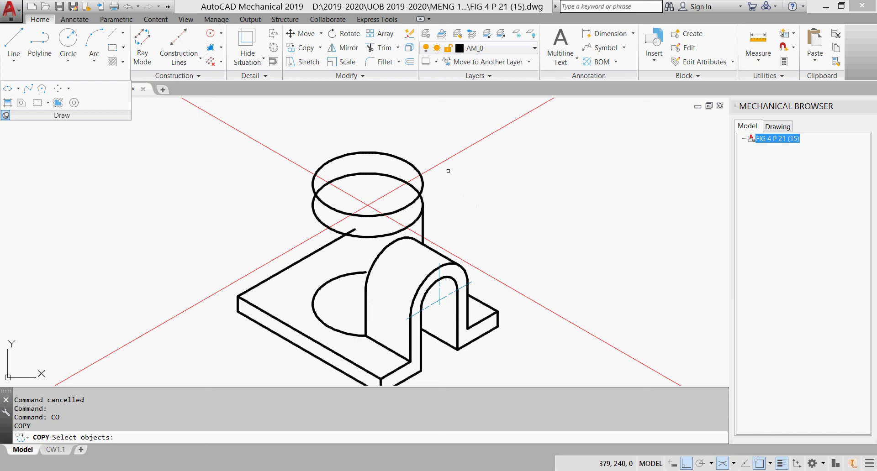
pyautogui.click(451, 157)
pyautogui.press('Return')
pyautogui.click(455, 161)
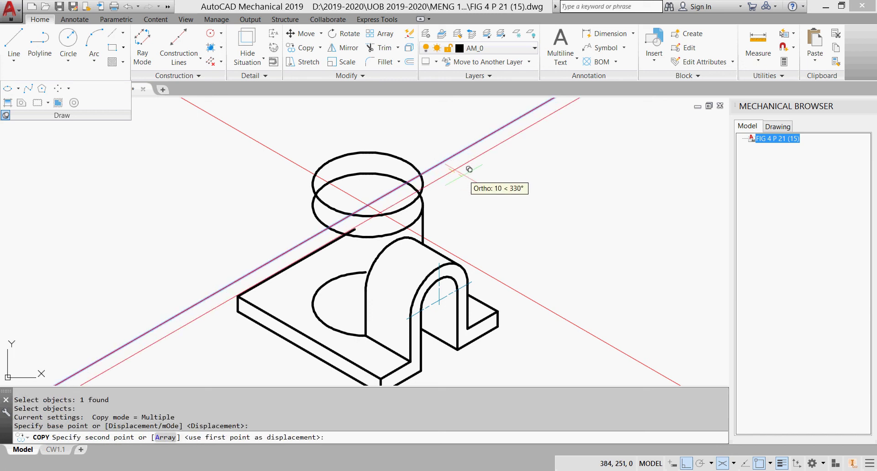
pyautogui.write('7')
pyautogui.press('Return')
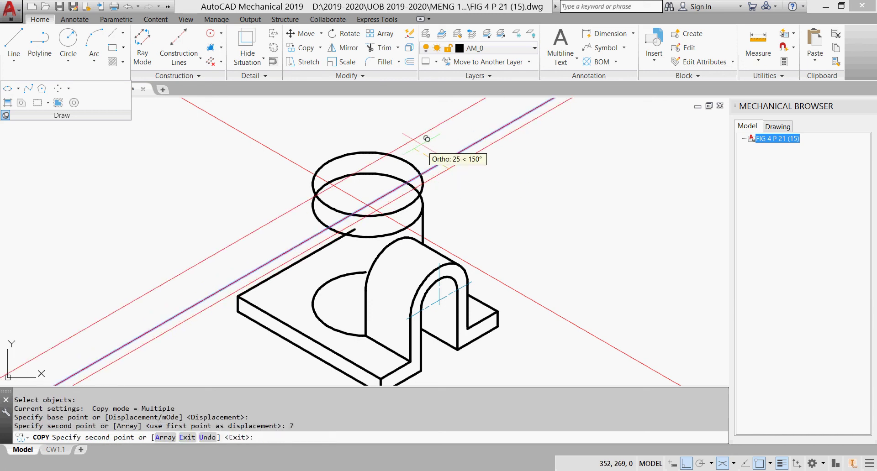
pyautogui.write('7')
pyautogui.press('Return')
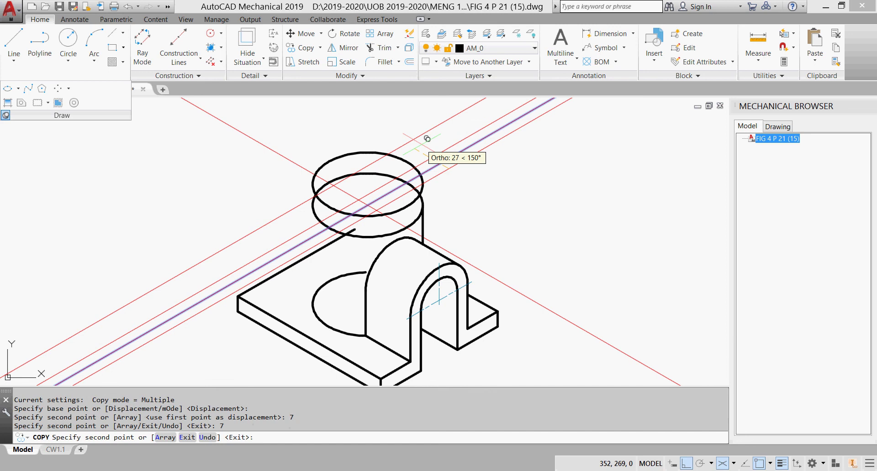
pyautogui.press('Escape')
# - Copy the 330° construction line 36 units to each side along the 30° direction
pyautogui.press('Return')
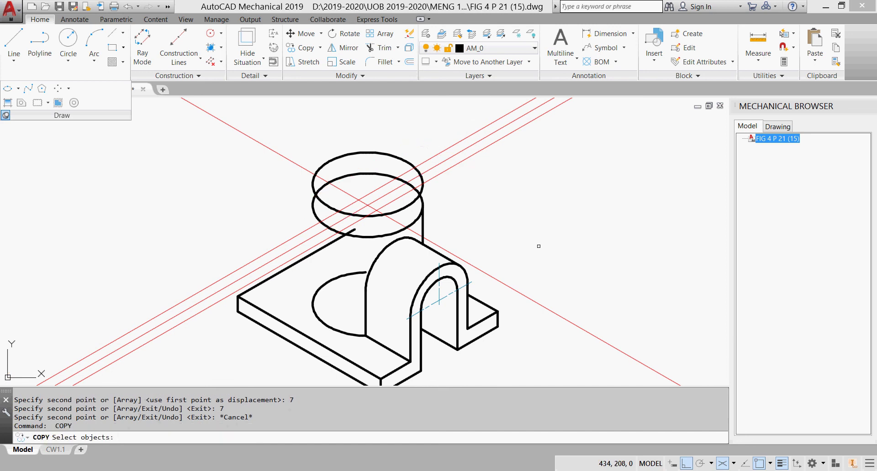
pyautogui.click(544, 305)
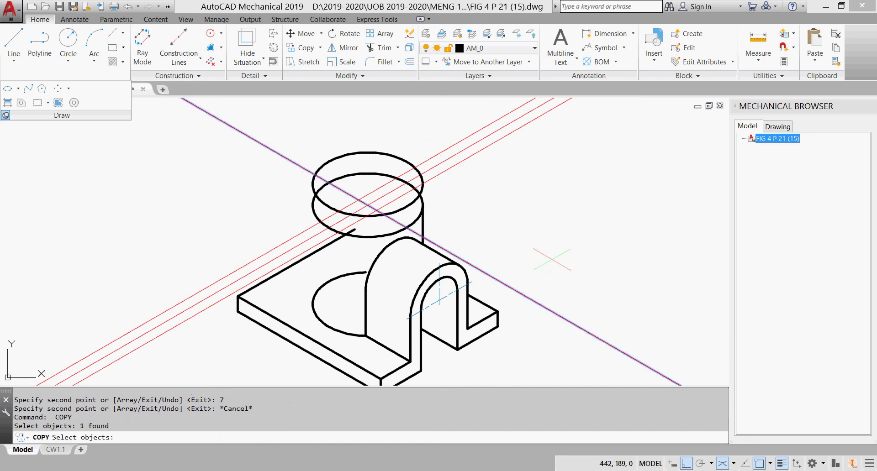
pyautogui.press('Return')
pyautogui.click(577, 207)
pyautogui.write('36')
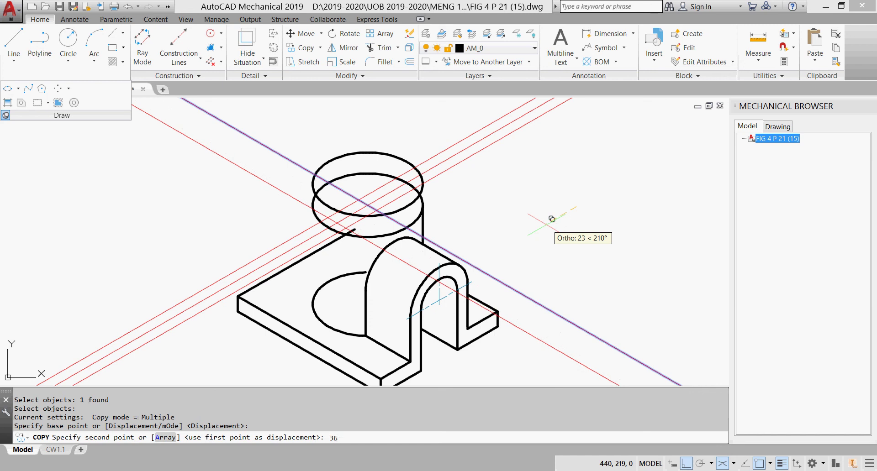
pyautogui.press('Return')
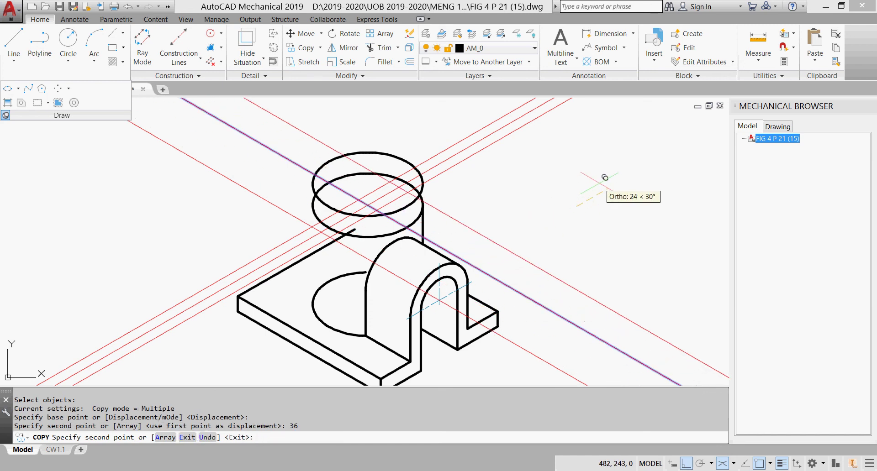
pyautogui.write('36')
pyautogui.press('Return')
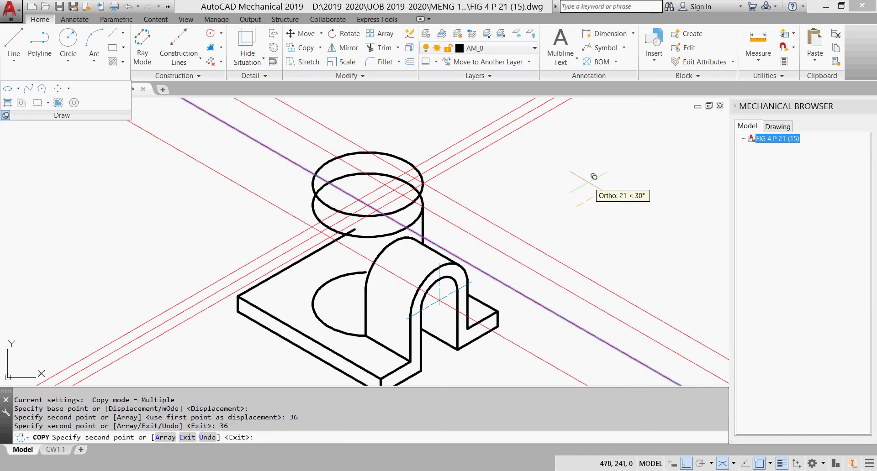
# - Copy the two outer 30° construction lines from the center of the cylinder's second isocircle down to the base isocircle's center
pyautogui.press('Escape')
pyautogui.hotkey('alt', 'Tab')
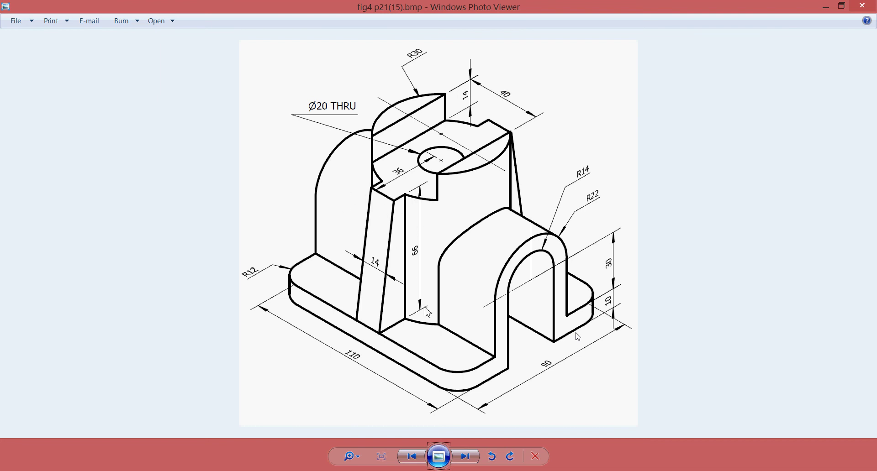
pyautogui.click(524, 470)
pyautogui.moveTo(560, 326); pyautogui.dragTo(571, 274, button='middle')
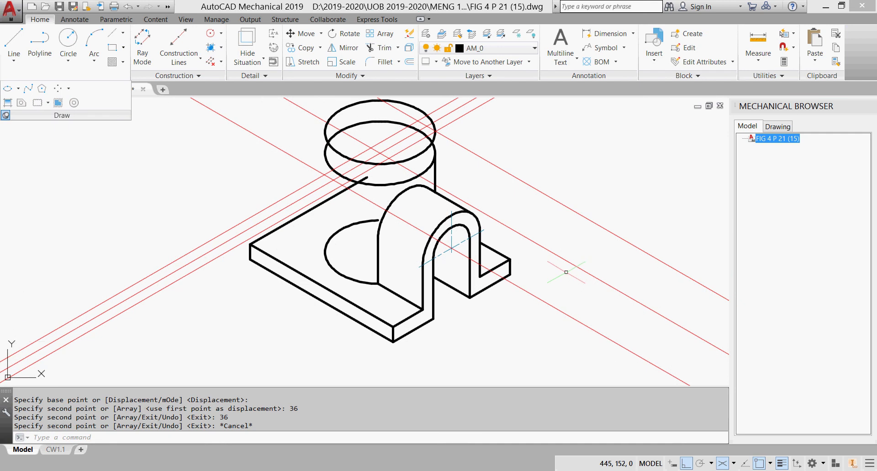
pyautogui.write('co')
pyautogui.press('Return')
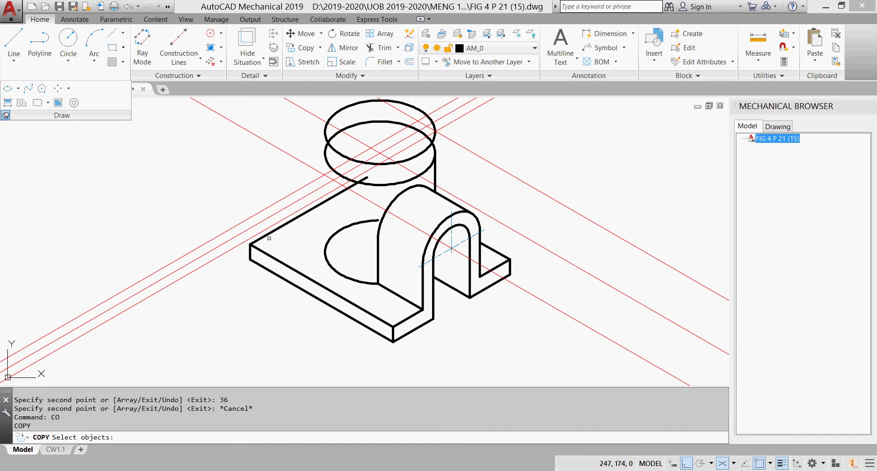
pyautogui.click(266, 228)
pyautogui.click(255, 215)
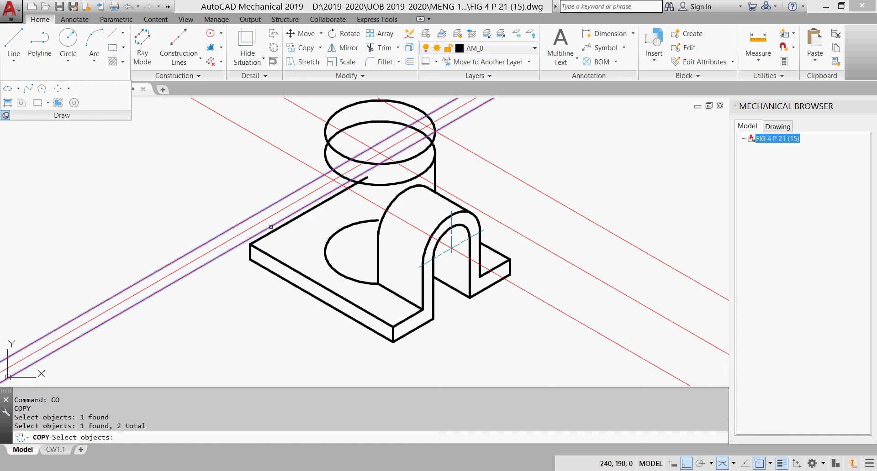
pyautogui.press('Return')
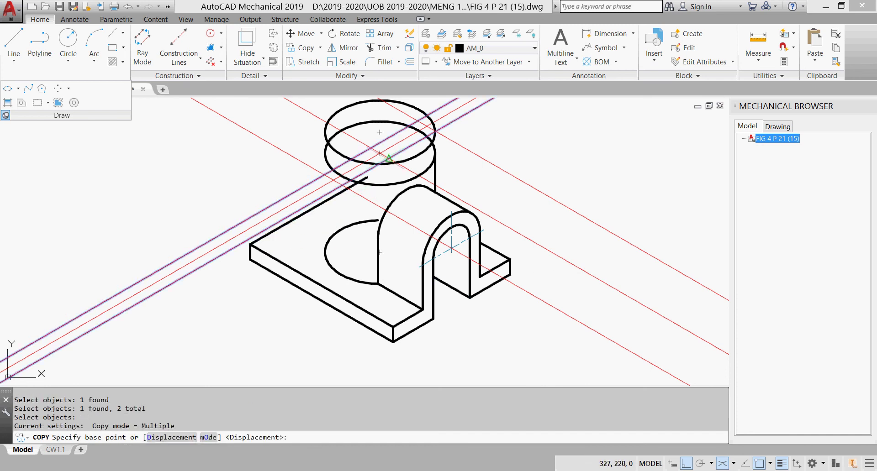
pyautogui.click(379, 153)
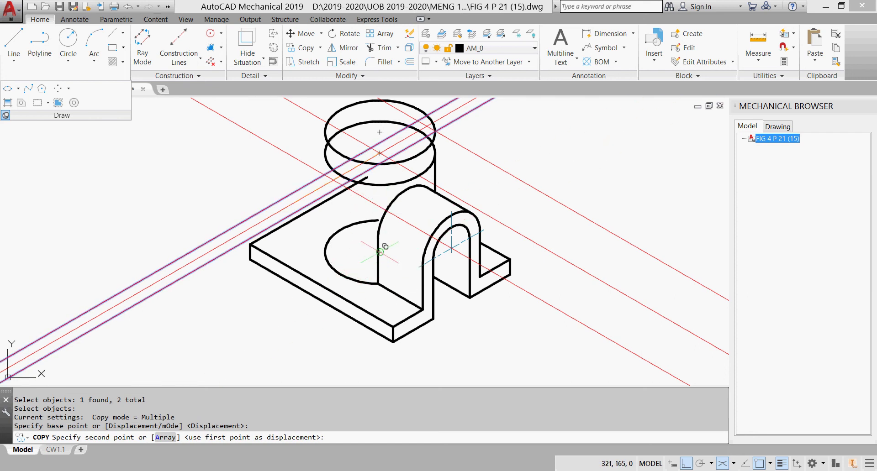
pyautogui.click(380, 252)
pyautogui.press('Escape')
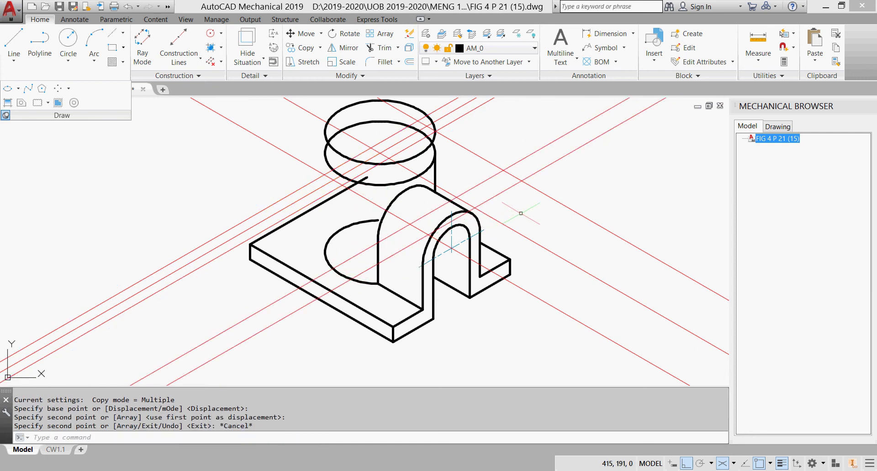
# - Draw a short line from the second isocircle along the upper 30° offset line to the outer 330° line, and erase the base plate's upper left edge
pyautogui.moveTo(553, 164); pyautogui.dragTo(543, 215, button='middle')
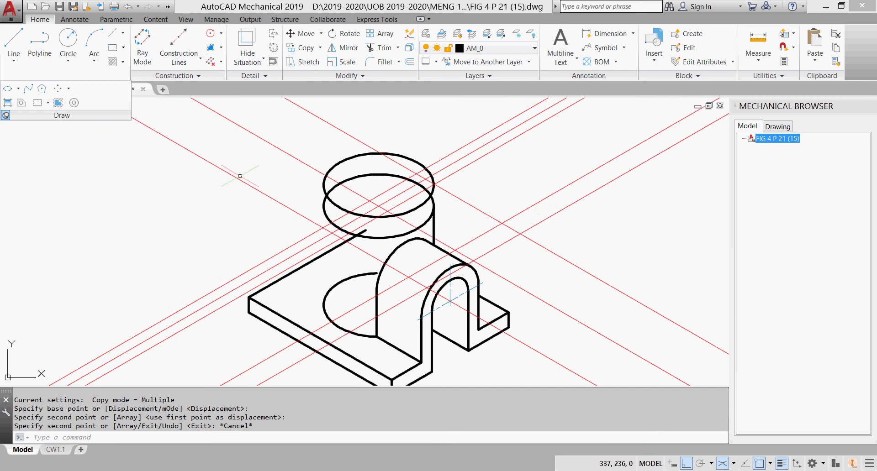
pyautogui.click(14, 42)
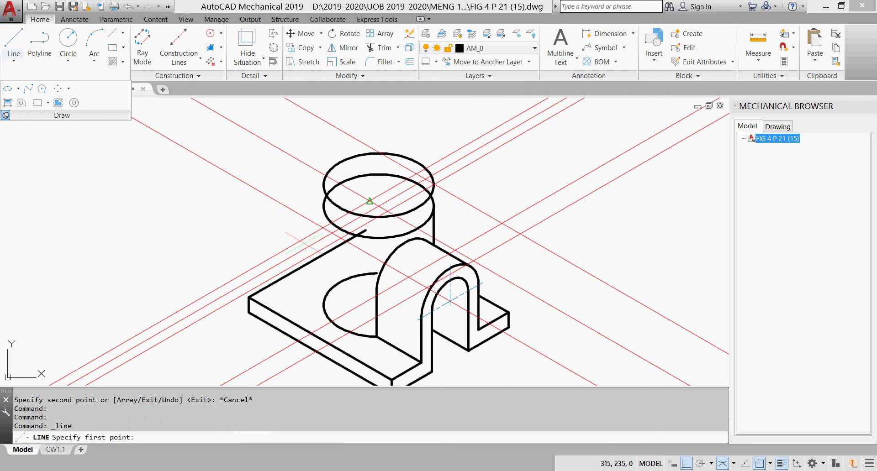
pyautogui.scroll(2, 303, 246)
pyautogui.click(348, 211)
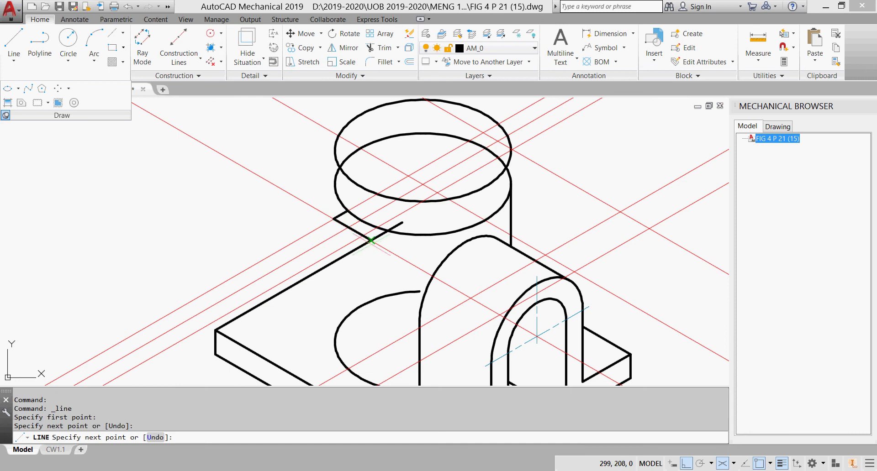
pyautogui.press('Escape')
pyautogui.click(357, 249)
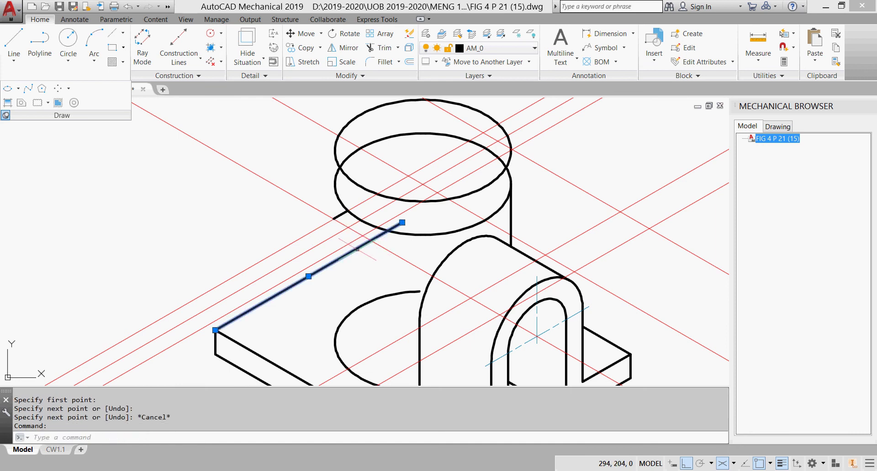
pyautogui.press('Delete')
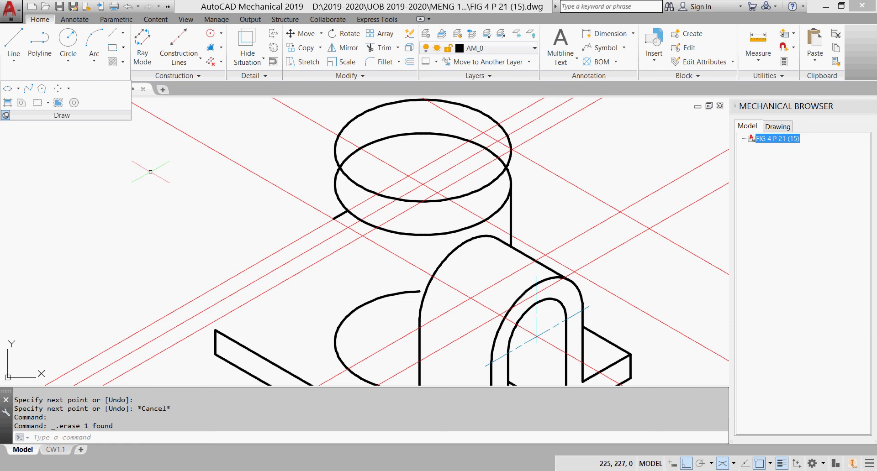
# - Complete the left rib's top with a line along the outer 330° construction line and one back to the second isocircle
pyautogui.click(13, 42)
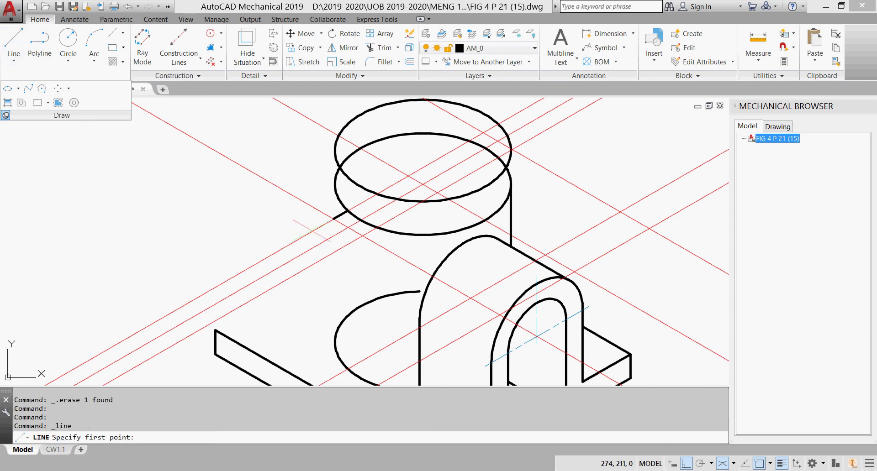
pyautogui.click(334, 219)
pyautogui.click(363, 236)
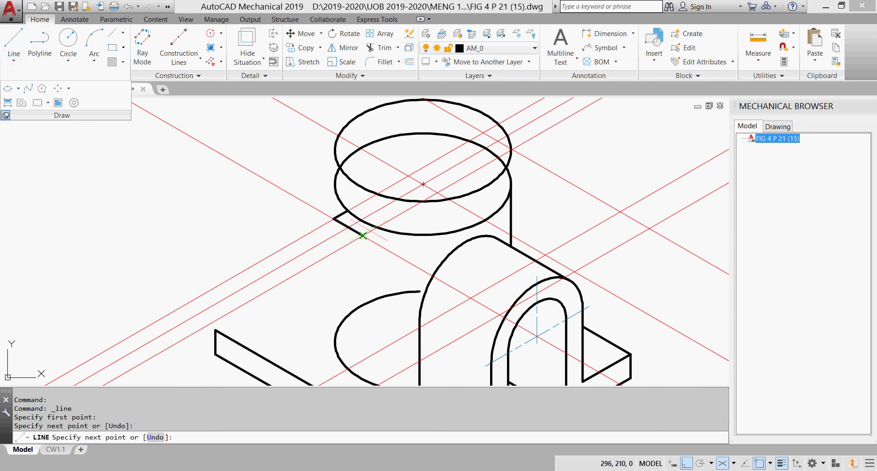
pyautogui.click(377, 227)
pyautogui.press('Escape')
# - Draw the right rib's three top edges from the second isocircle out to the far 330° construction line and back to the isocircle
pyautogui.press('Return')
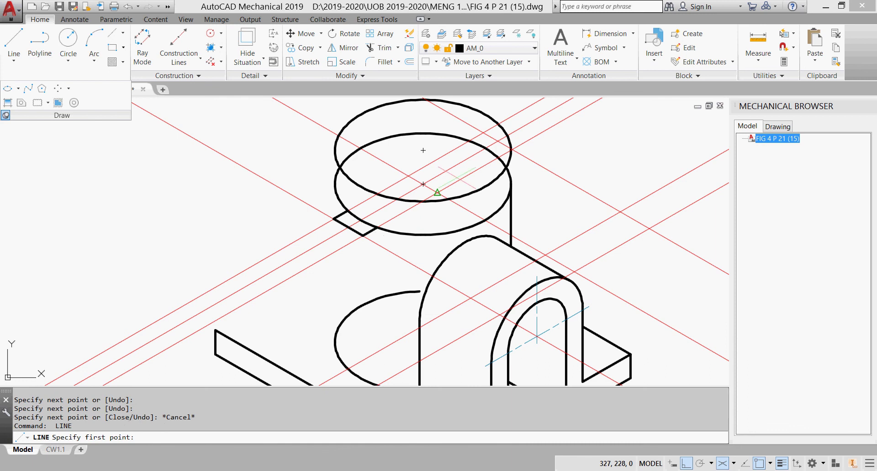
pyautogui.moveTo(455, 180); pyautogui.dragTo(431, 229, button='middle')
pyautogui.scroll(2, 434, 223)
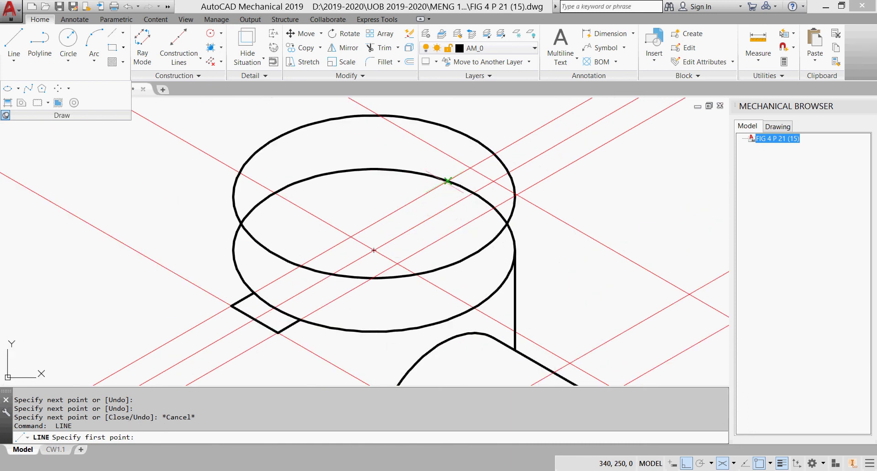
pyautogui.click(447, 181)
pyautogui.scroll(6, 500, 176)
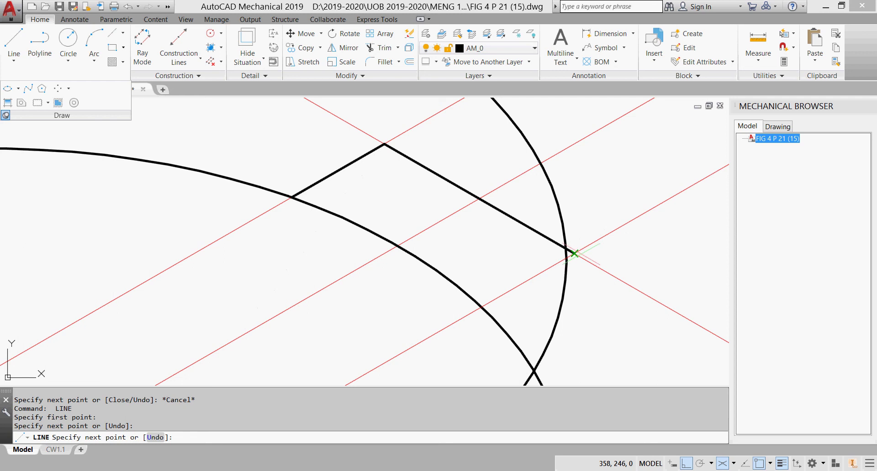
pyautogui.click(574, 253)
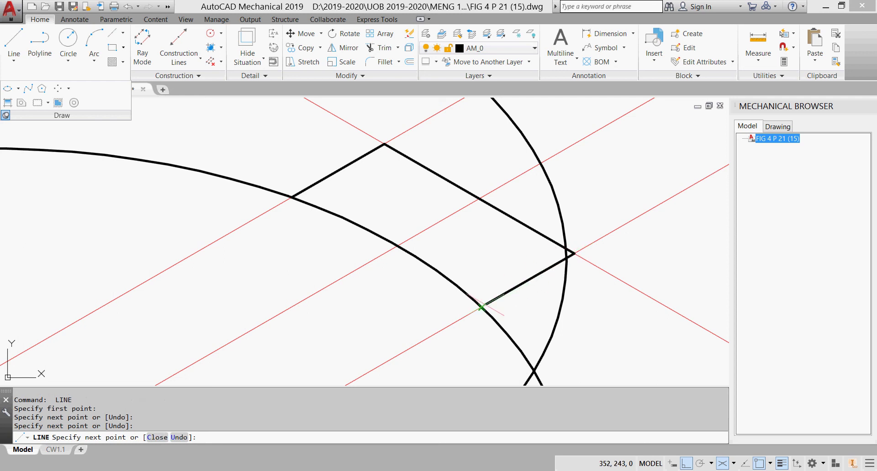
pyautogui.click(481, 307)
pyautogui.press('Escape')
pyautogui.scroll(-4, 483, 307)
pyautogui.moveTo(483, 307)
pyautogui.mouseDown(button='middle')
pyautogui.moveTo(541, 205)
pyautogui.moveTo(524, 207)
pyautogui.moveTo(544, 132)
pyautogui.mouseUp(button='middle')
pyautogui.scroll(-4, 535, 206)
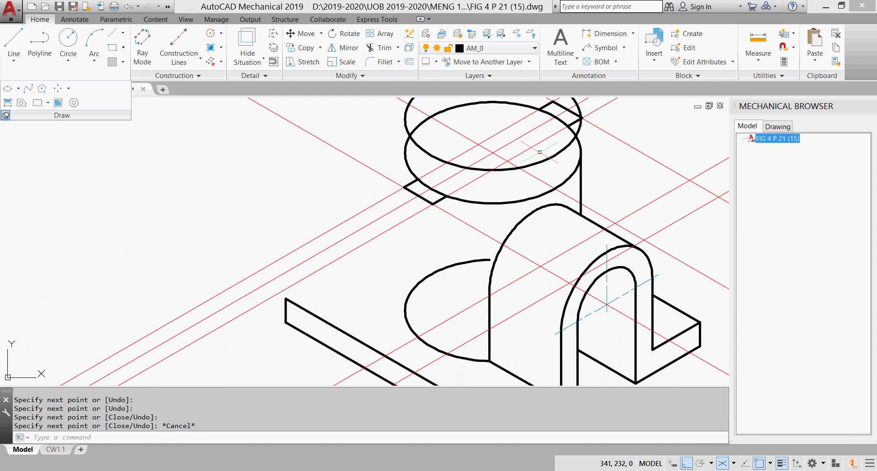
# - Draw the left rib's two slanted edges from its top corners to where the lowered 30° construction lines meet the base's top edge
pyautogui.click(14, 43)
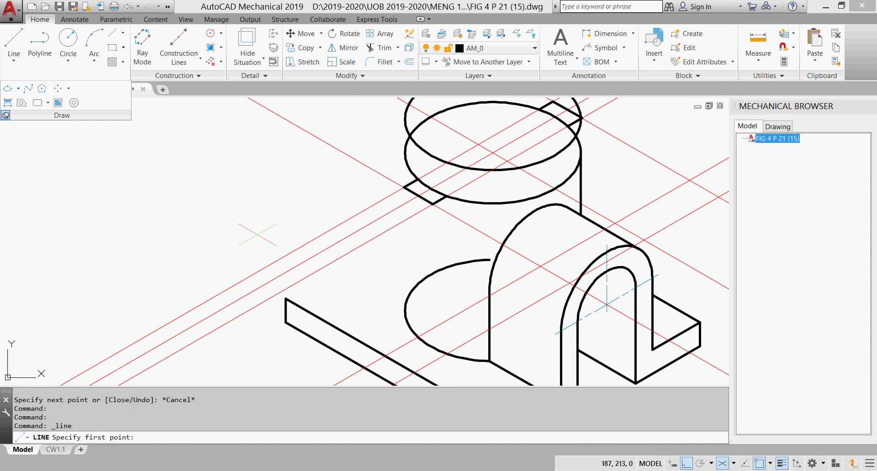
pyautogui.click(432, 204)
pyautogui.moveTo(404, 296); pyautogui.dragTo(382, 236, button='middle')
pyautogui.click(391, 313)
pyautogui.press('Escape')
pyautogui.press('Return')
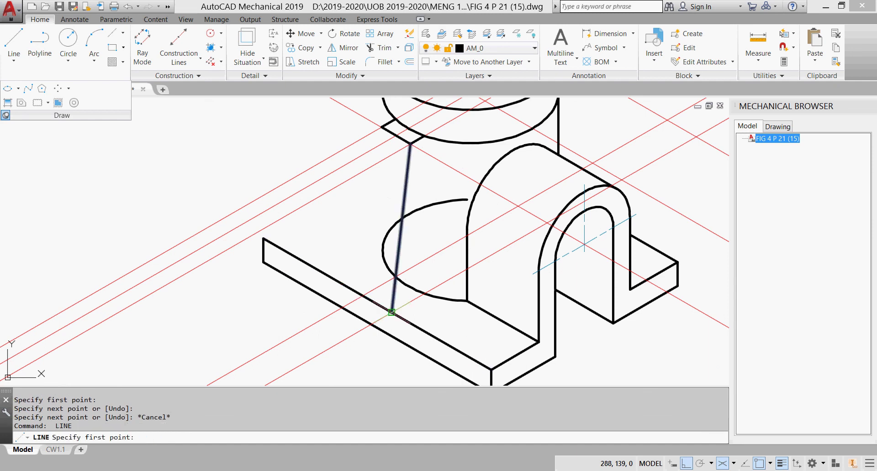
pyautogui.click(382, 127)
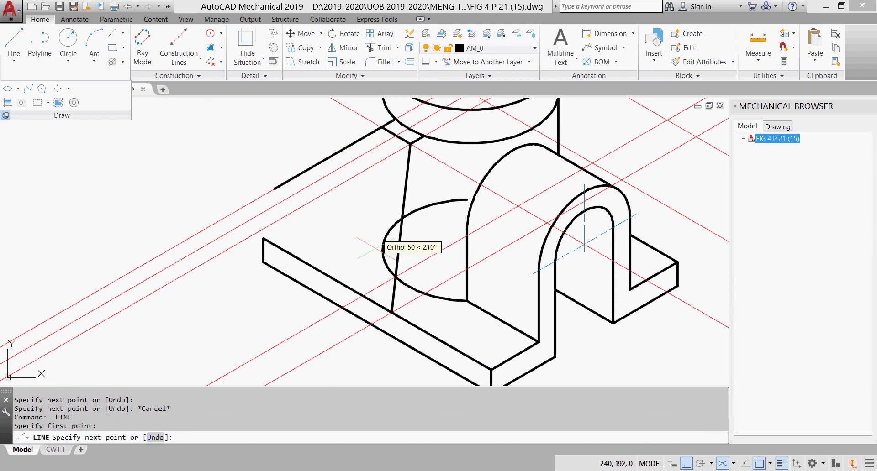
pyautogui.click(363, 296)
pyautogui.press('Escape')
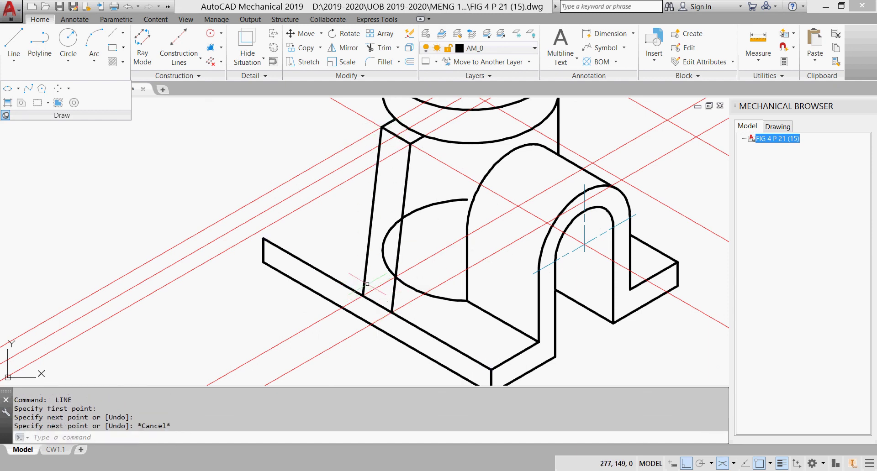
pyautogui.moveTo(372, 219)
pyautogui.mouseDown(button='middle')
pyautogui.moveTo(245, 323)
pyautogui.moveTo(207, 258)
pyautogui.mouseUp(button='middle')
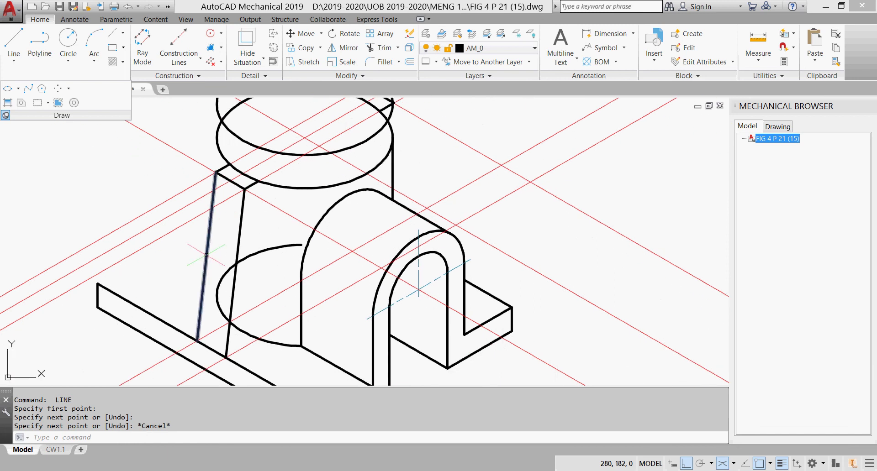
pyautogui.moveTo(241, 284); pyautogui.dragTo(332, 182, button='middle')
pyautogui.moveTo(373, 258); pyautogui.dragTo(368, 311, button='middle')
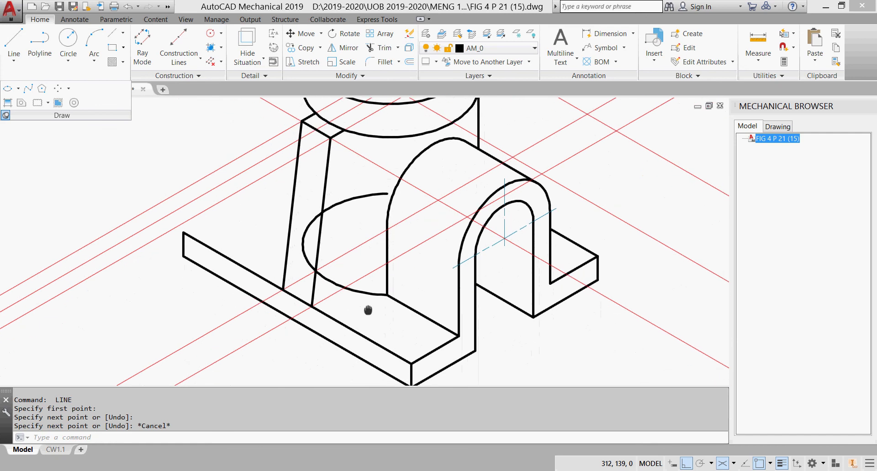
pyautogui.scroll(2, 537, 301)
pyautogui.scroll(-5, 547, 301)
pyautogui.scroll(2, 534, 359)
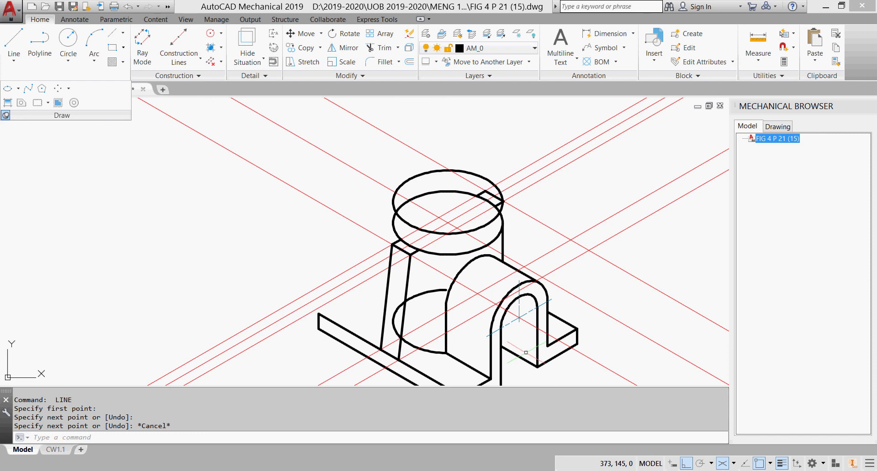
# - Erase the three 330° construction lines
pyautogui.moveTo(523, 337); pyautogui.dragTo(424, 255, button='middle')
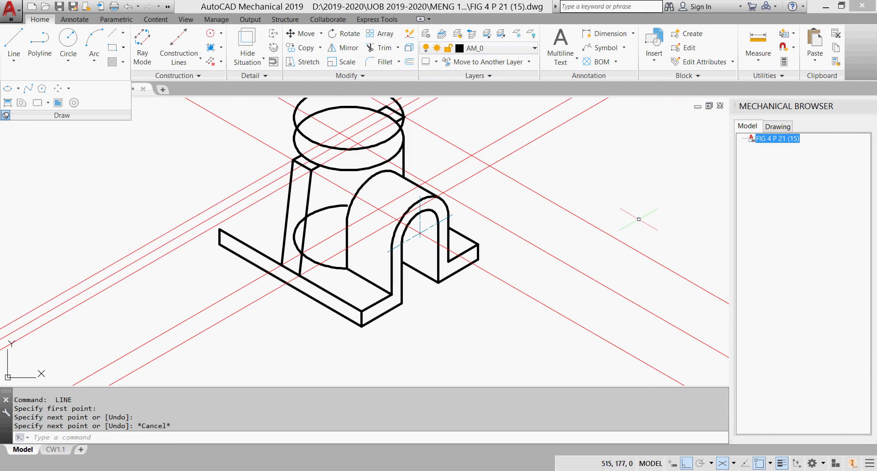
pyautogui.click(639, 221)
pyautogui.click(545, 368)
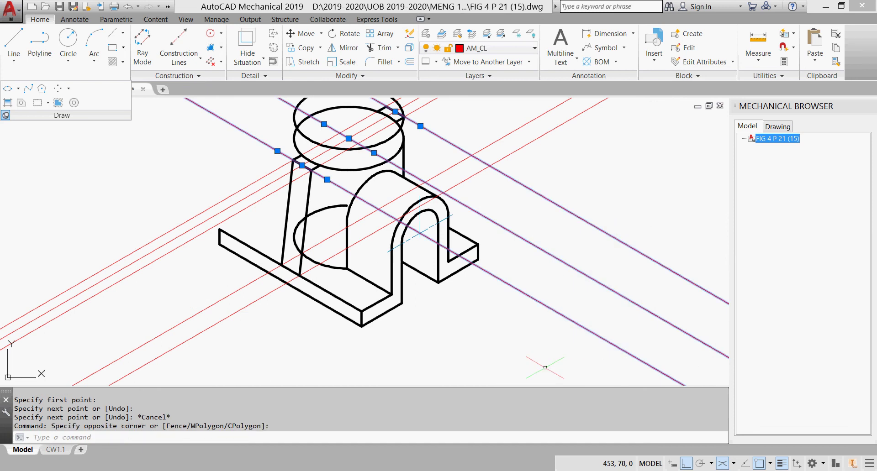
pyautogui.press('Delete')
# - Add a construction line along the 330° direction through the upper right corner of the base plate
pyautogui.moveTo(539, 325); pyautogui.dragTo(571, 369, button='middle')
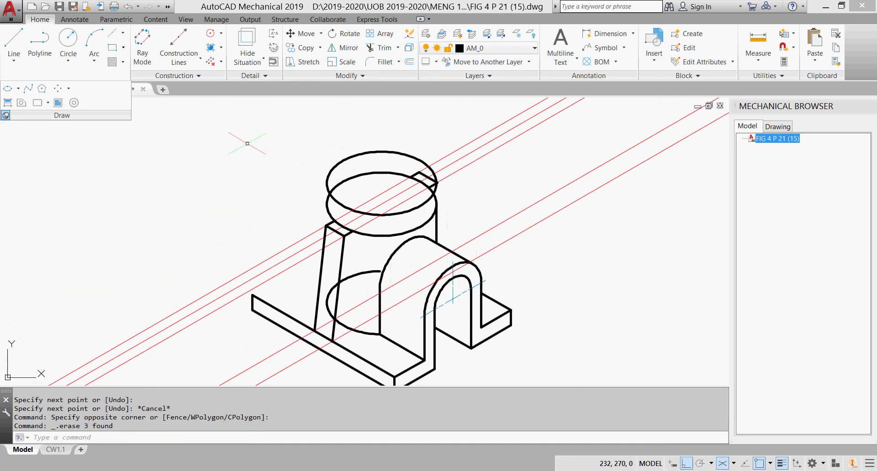
pyautogui.click(179, 57)
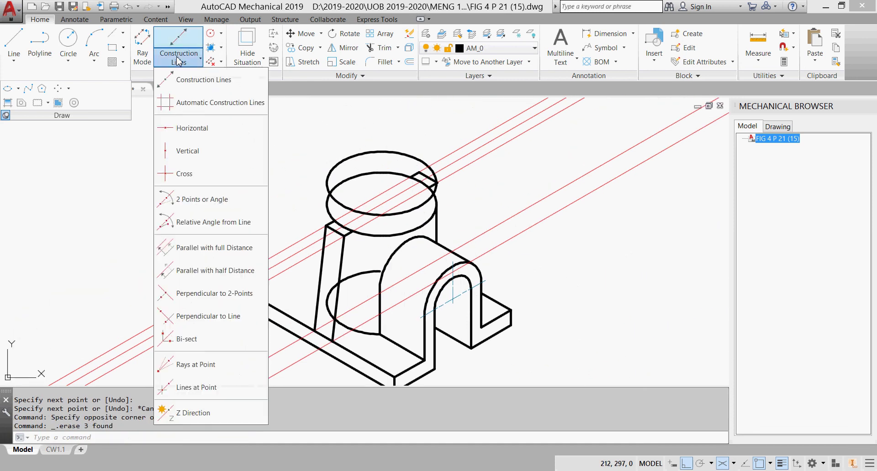
pyautogui.click(197, 388)
pyautogui.click(511, 311)
pyautogui.click(206, 146)
pyautogui.press('Escape')
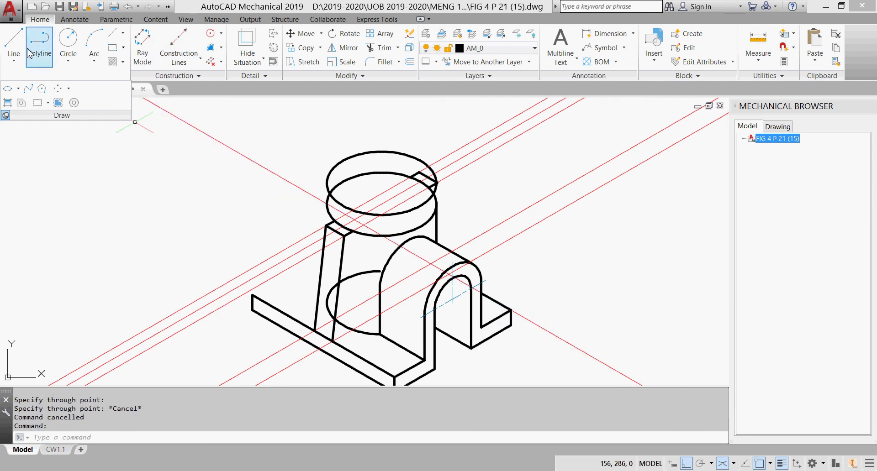
# - Draw the right rib's slanted edge from its outer right top corner to where the base-corner construction line crosses the matching lowered 30° line
pyautogui.click(14, 41)
pyautogui.scroll(2, 421, 181)
pyautogui.scroll(6, 421, 180)
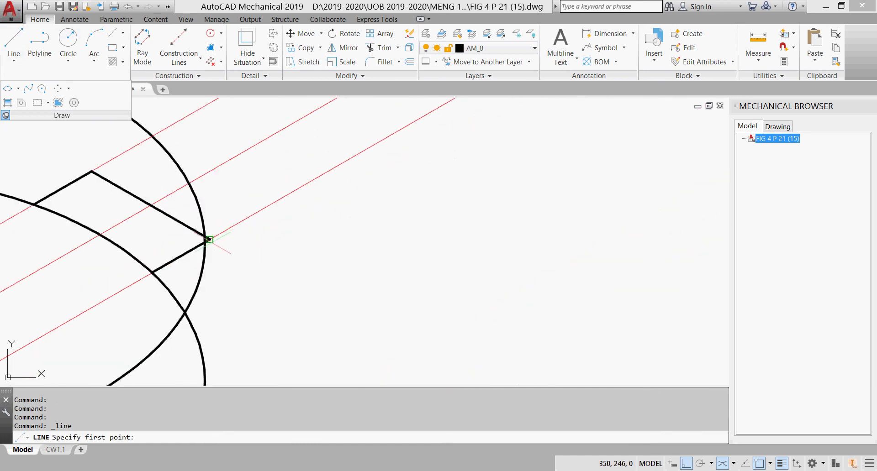
pyautogui.click(209, 240)
pyautogui.scroll(-3, 215, 237)
pyautogui.moveTo(245, 337); pyautogui.dragTo(313, 136, button='middle')
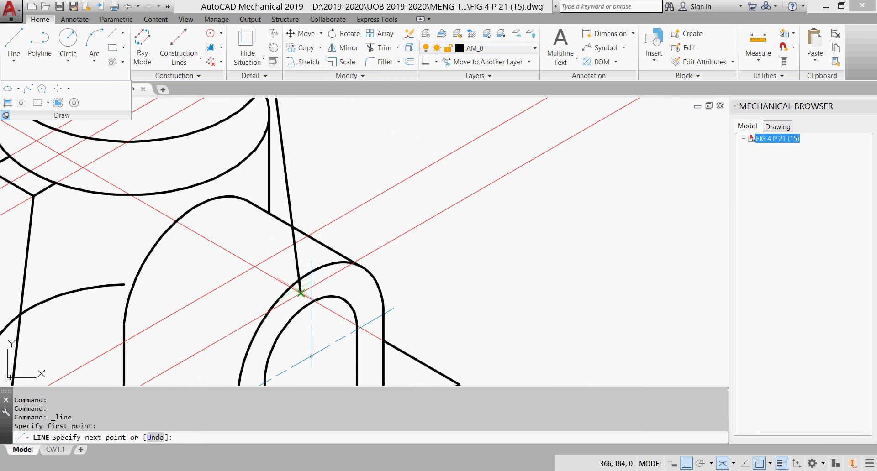
pyautogui.press('Escape')
pyautogui.moveTo(332, 228)
pyautogui.mouseDown(button='middle')
pyautogui.moveTo(388, 319)
pyautogui.moveTo(389, 207)
pyautogui.mouseUp(button='middle')
pyautogui.press('Escape')
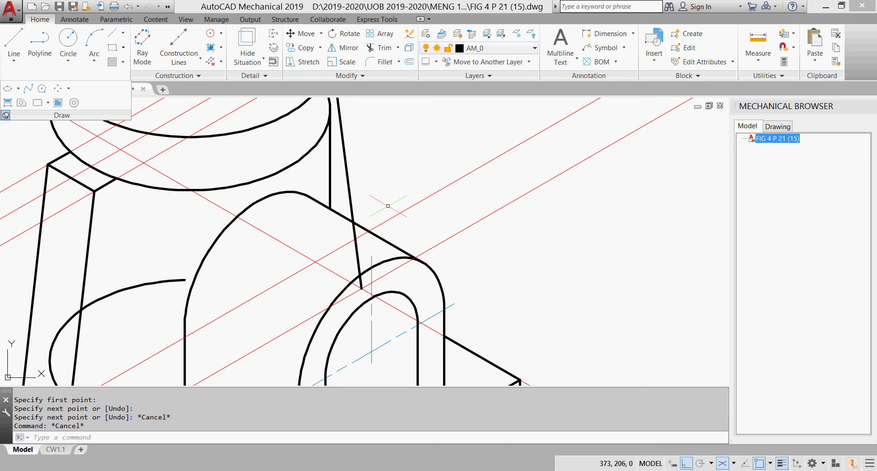
# - Trim the right rib's slanted edge below the arch's straight upper edge, and fit the whole drawing in the view
pyautogui.scroll(-3, 388, 206)
pyautogui.scroll(2, 383, 228)
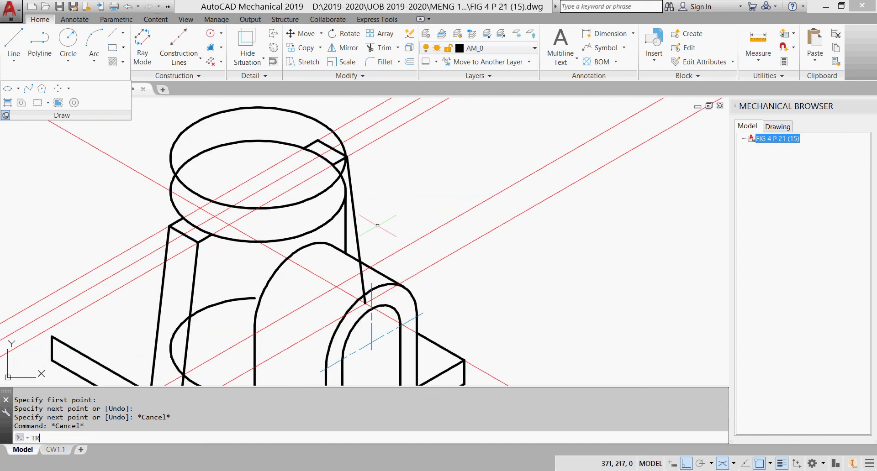
pyautogui.press('Return')
pyautogui.moveTo(378, 225); pyautogui.dragTo(394, 229, button='middle')
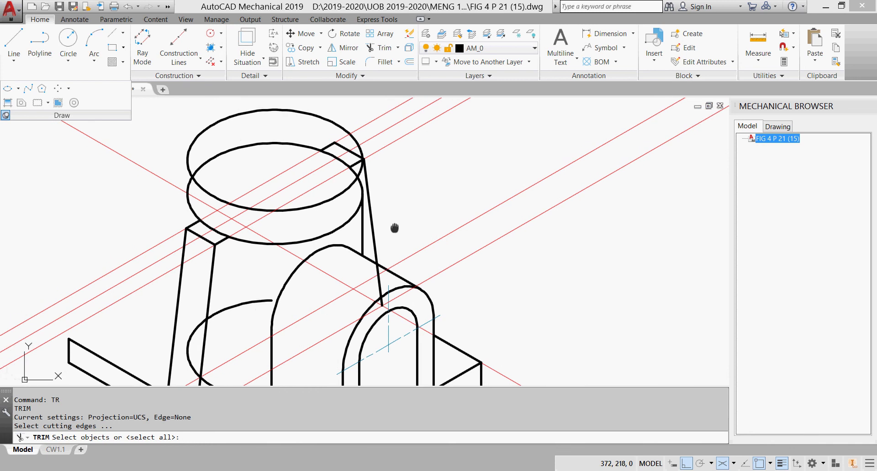
pyautogui.click(367, 259)
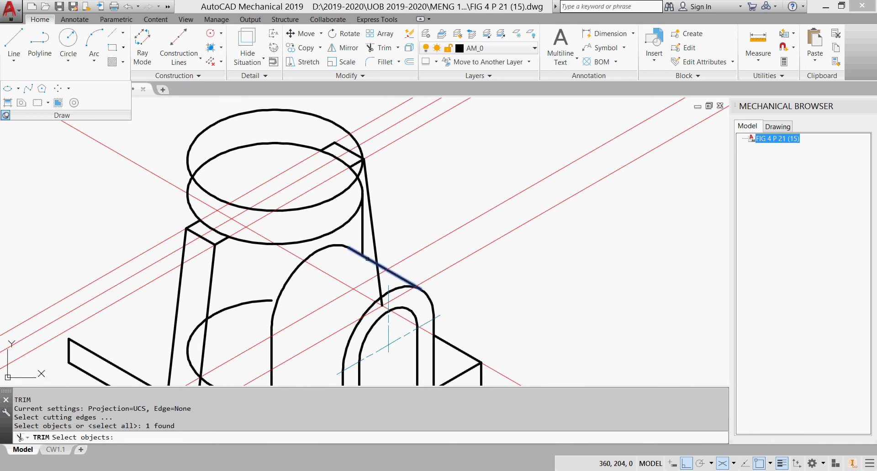
pyautogui.press('Return')
pyautogui.click(367, 259)
pyautogui.click(380, 281)
pyautogui.press('Escape')
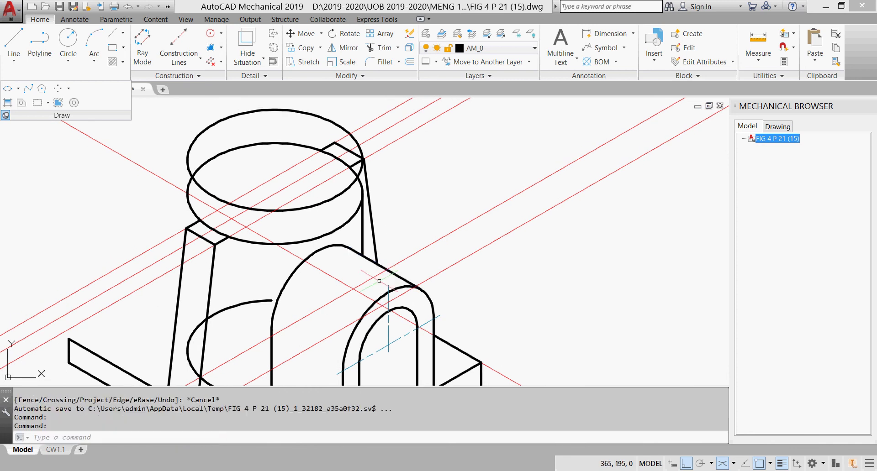
pyautogui.middleClick(402, 196)
pyautogui.middleClick(401, 196)
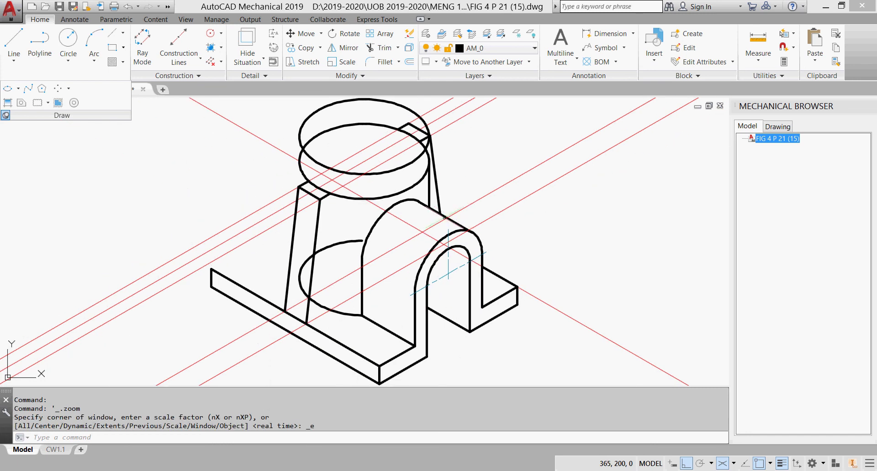